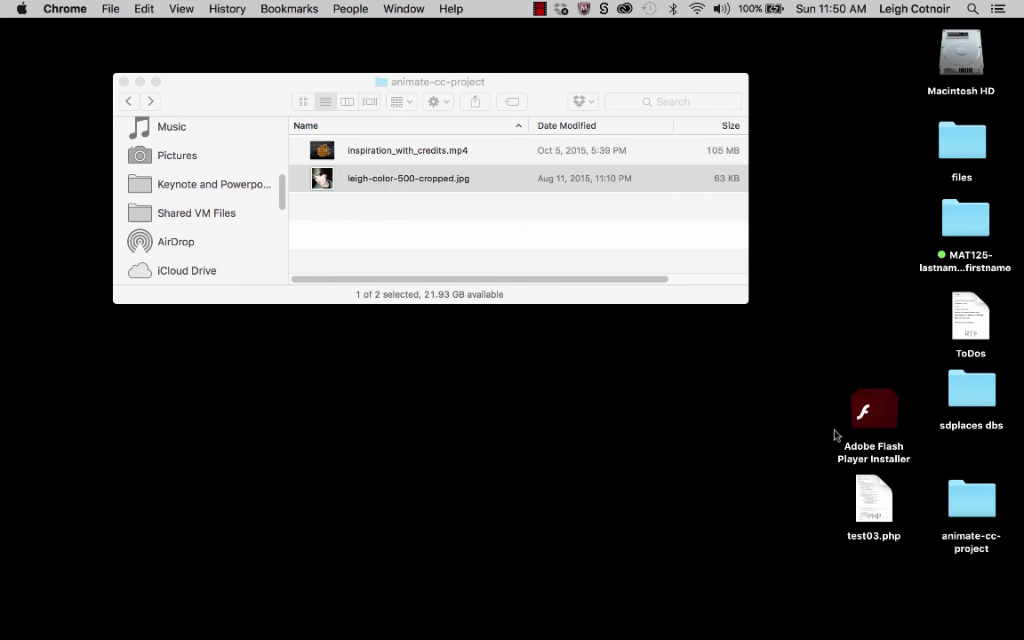
Switch to Google Chrome and open the Adobe Flash Player download page from the product list on Adobe's website
drag(866, 414, 849, 305)
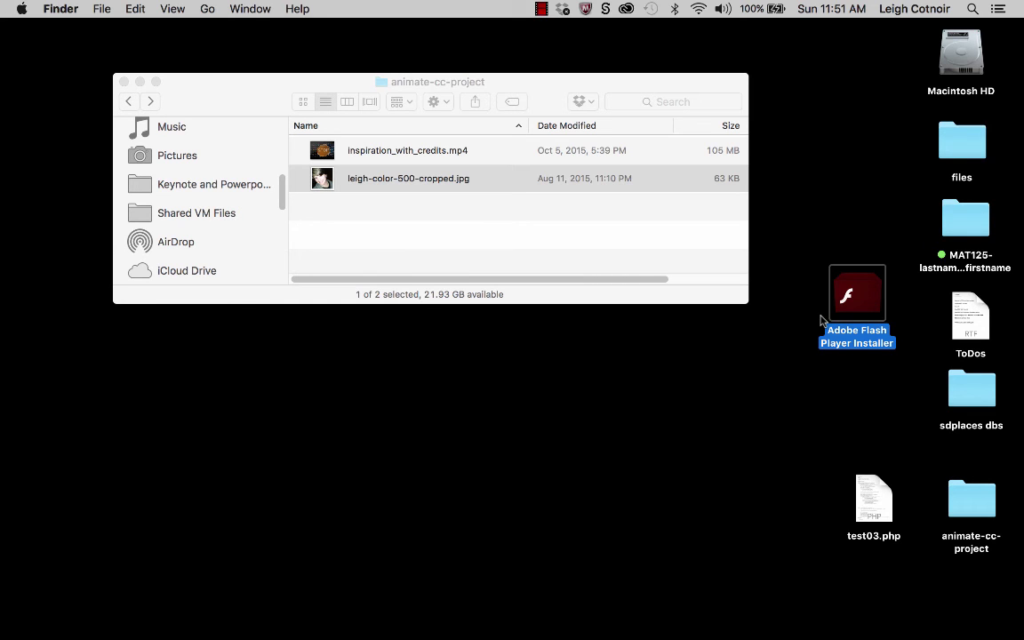
mouse_move(8, 183)
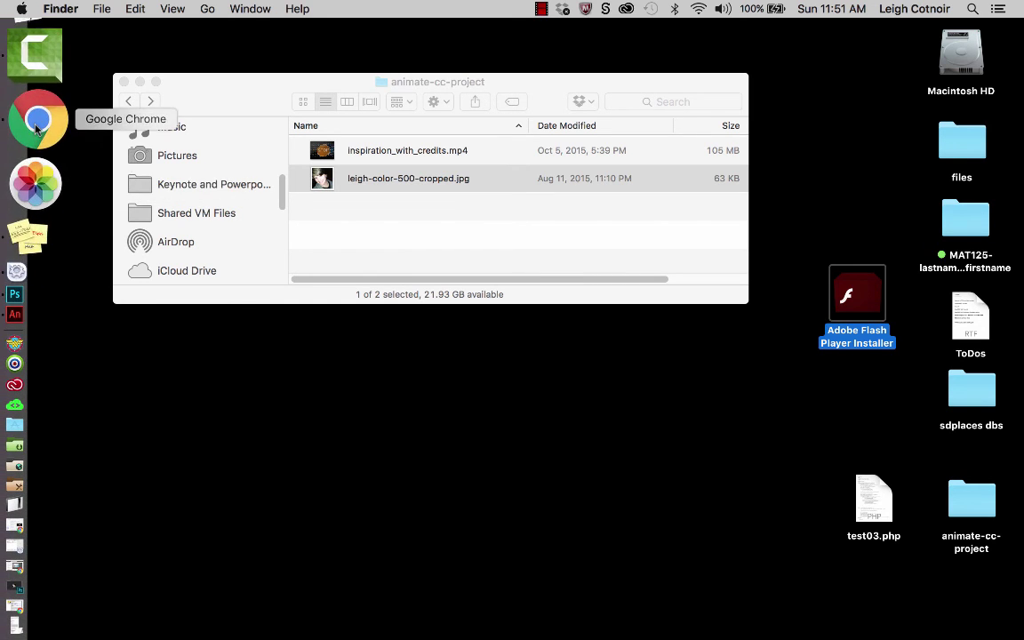
click(36, 125)
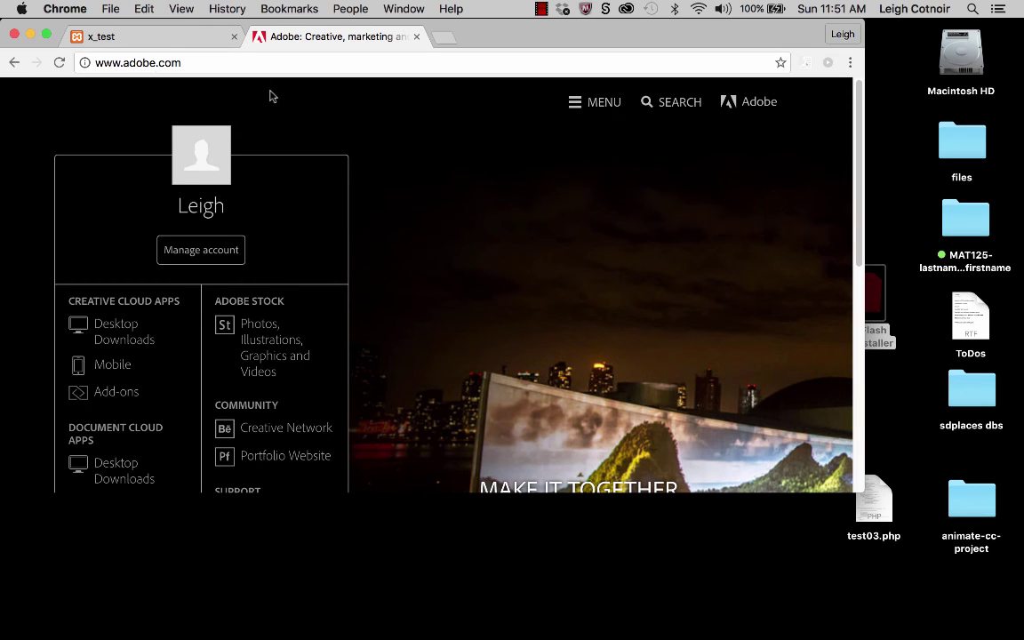
click(601, 105)
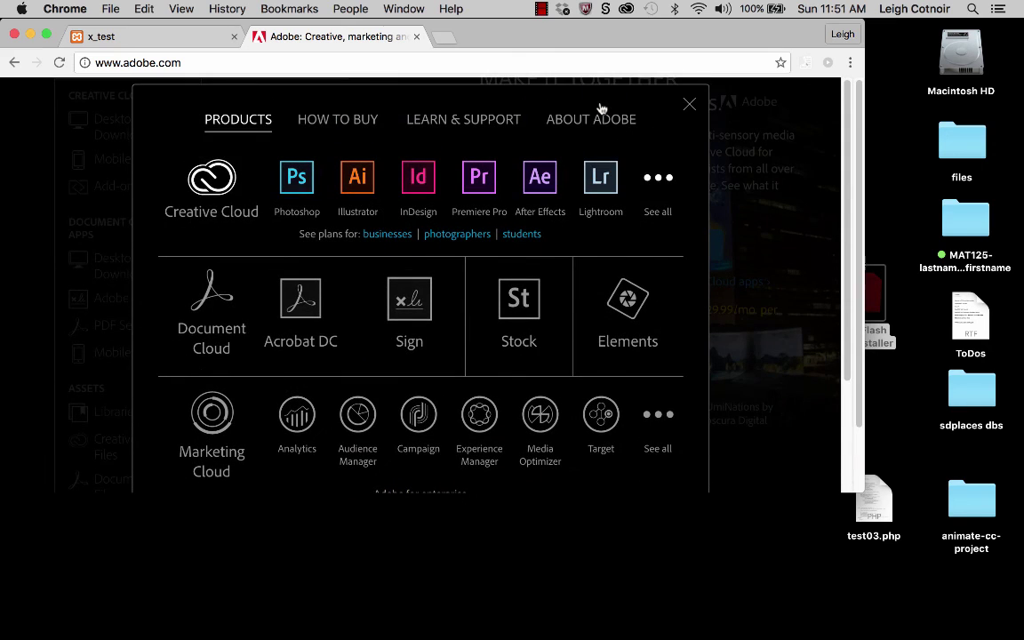
scroll(519, 355, down, 5)
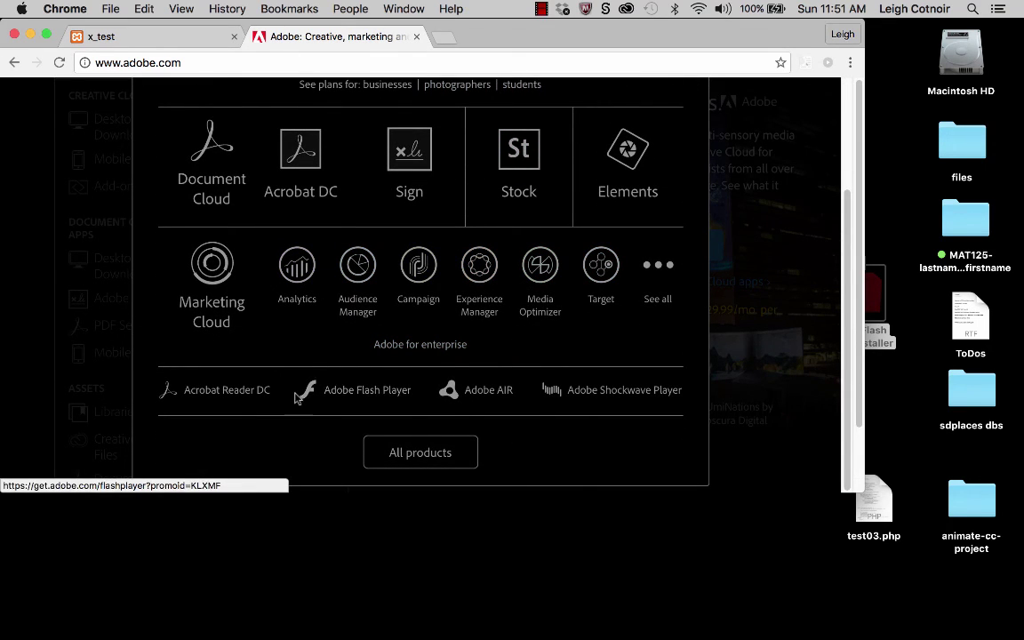
click(375, 401)
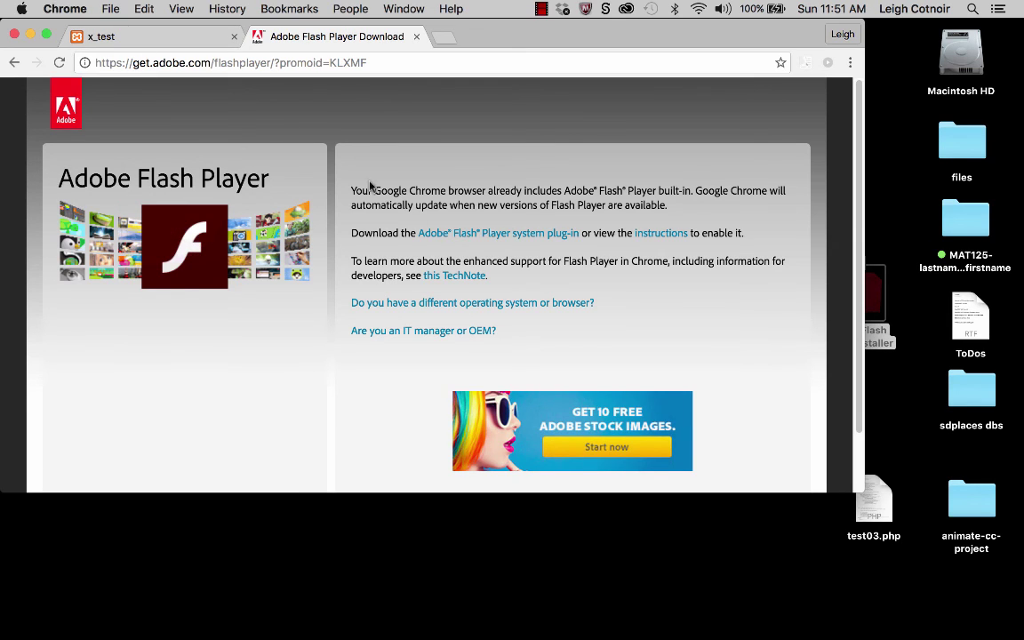
Select the Flash Player download for Mac OS X 10.6 - 10.12, version FP 23 Mac for Safari and Firefox - NPAPI, and minimize the browser
click(516, 311)
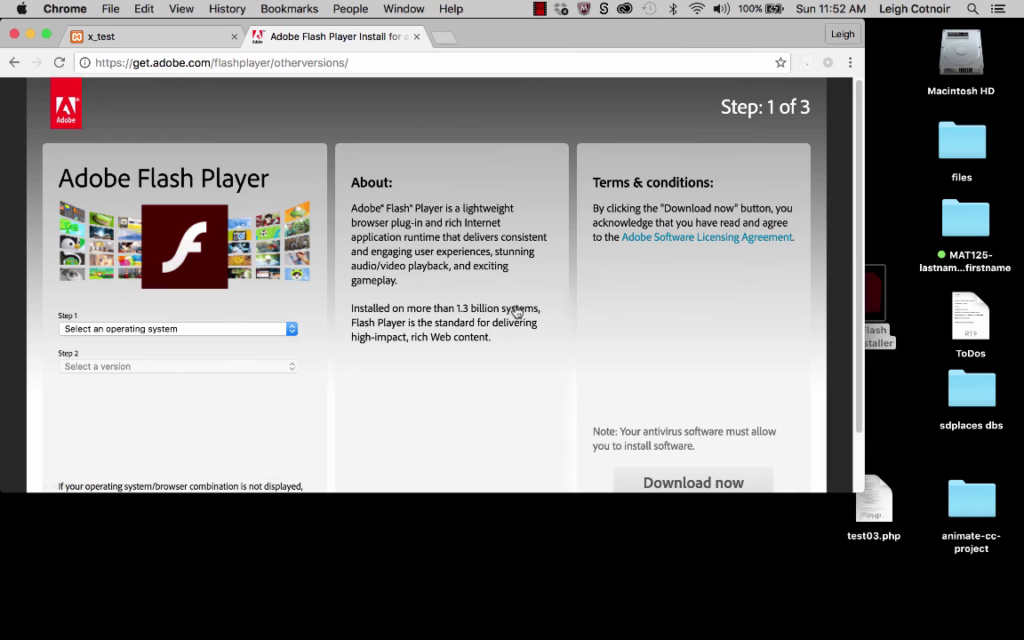
click(257, 329)
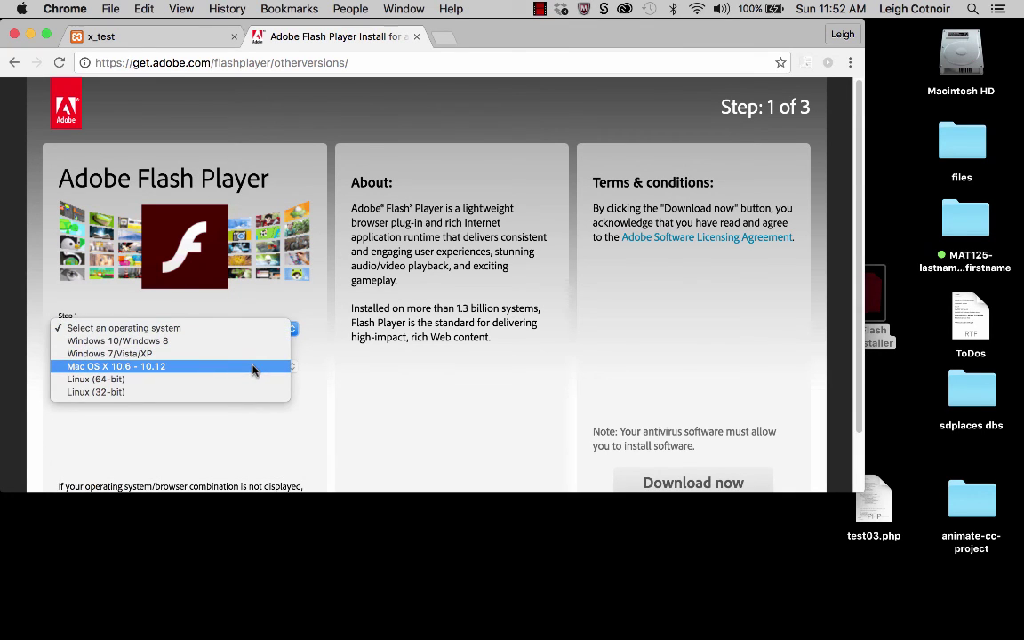
click(256, 367)
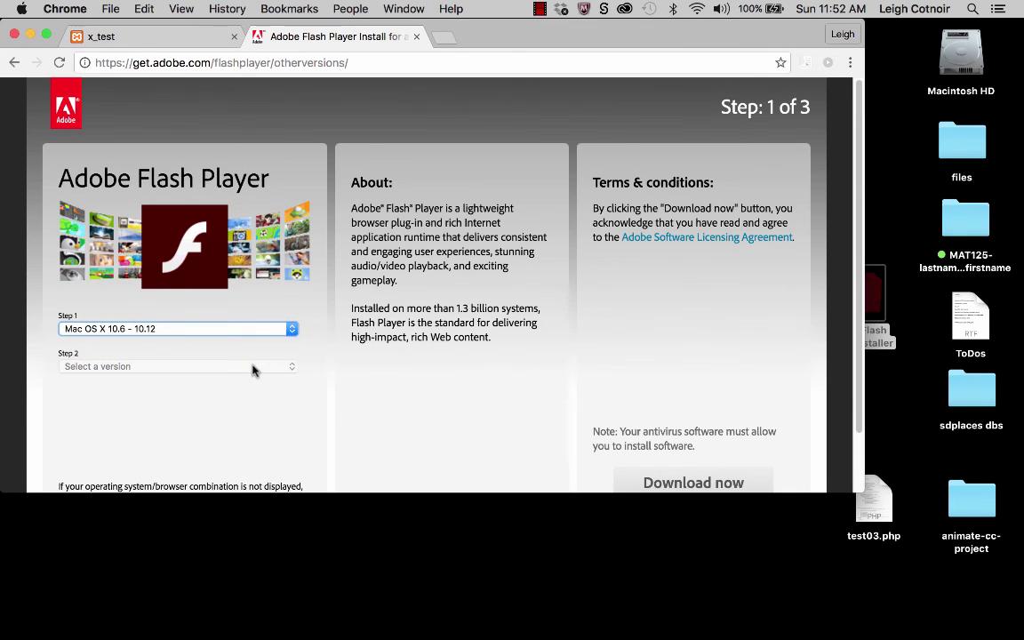
click(240, 367)
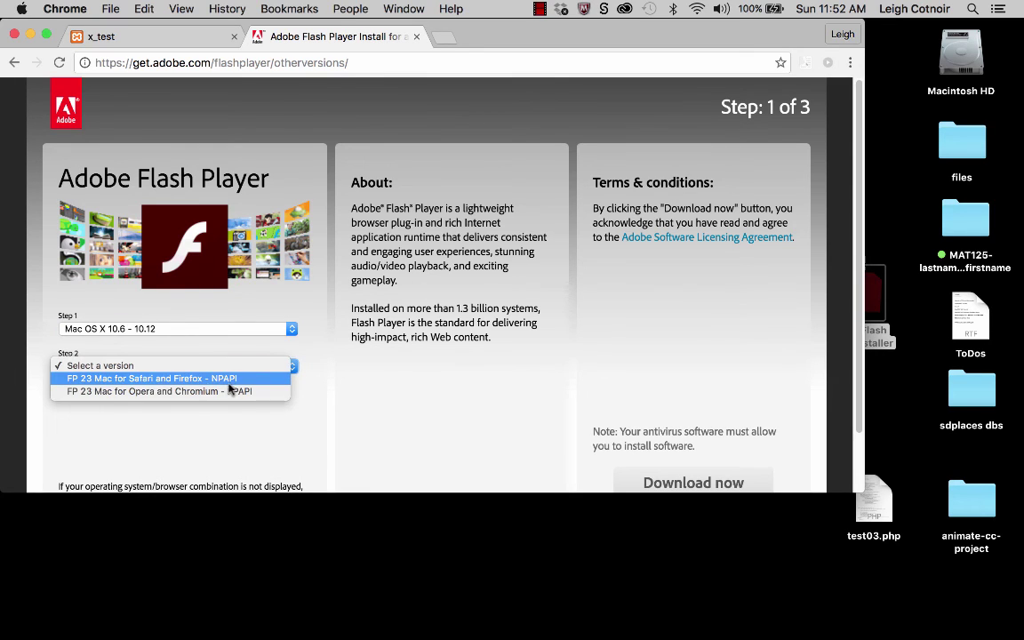
click(163, 381)
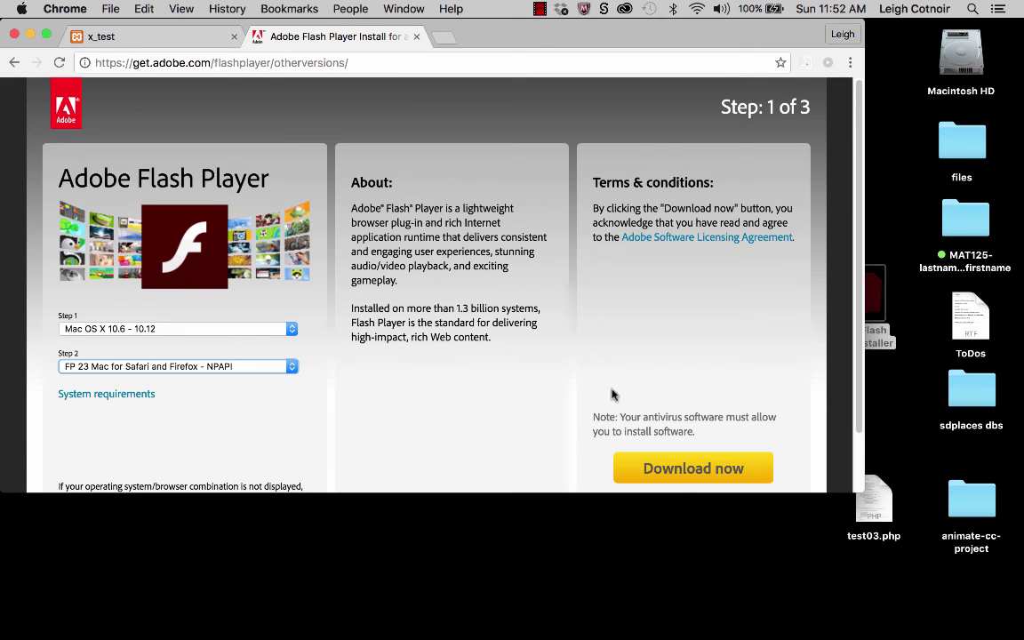
click(31, 34)
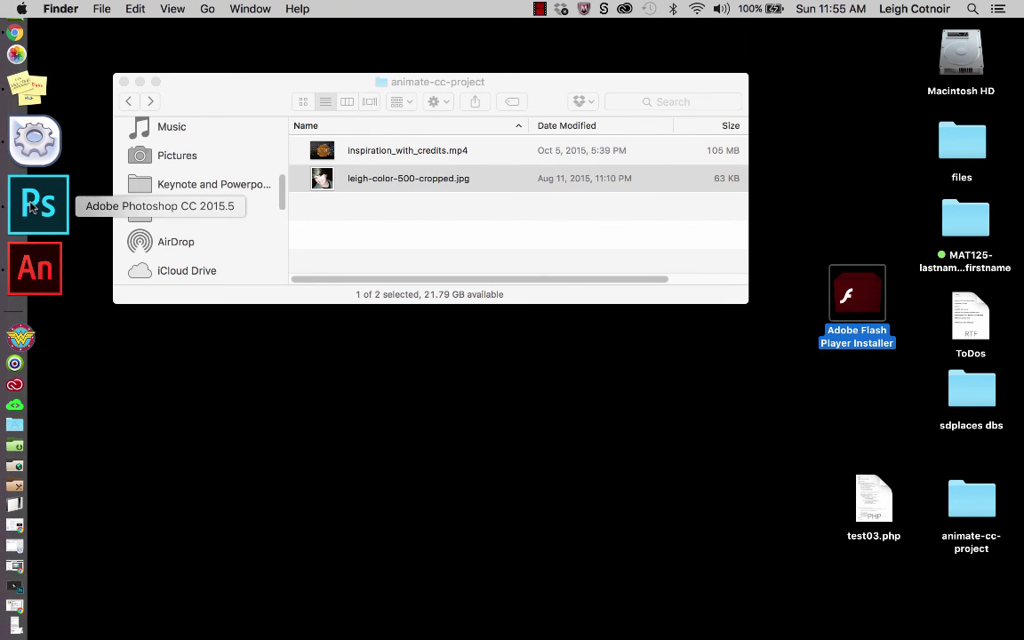
Switch to Photoshop, uncover the animate-cc-project folder to view the source portrait file, and return to the open image
click(32, 206)
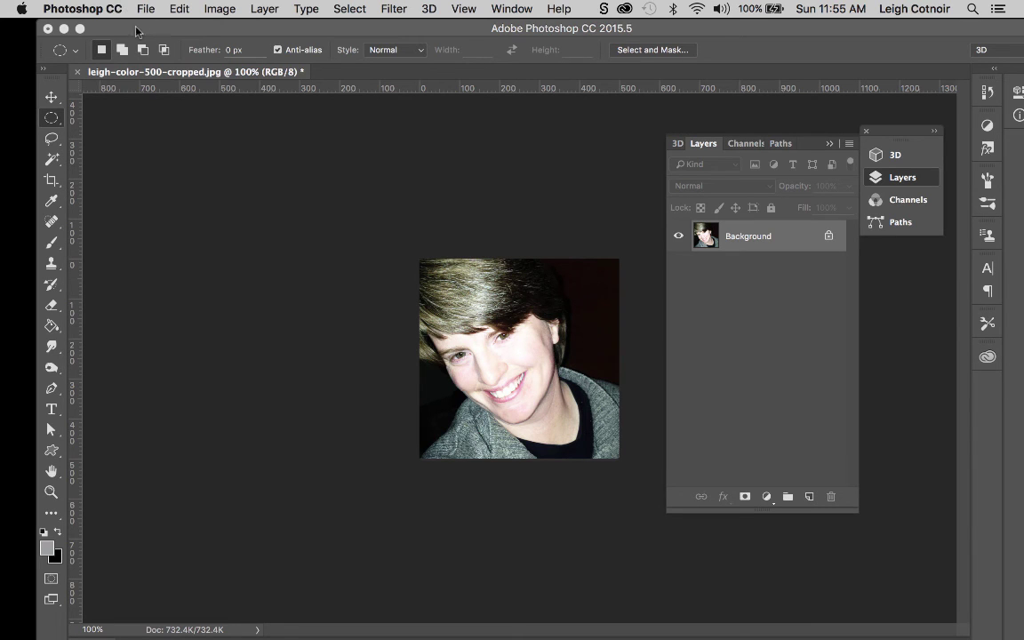
drag(135, 31, 116, 348)
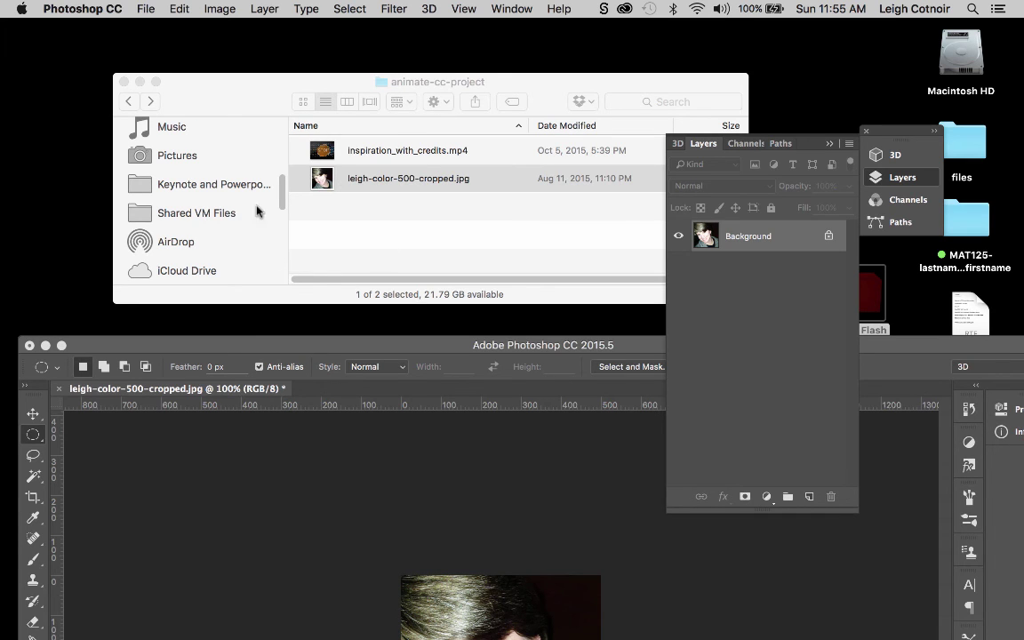
drag(249, 345, 221, 267)
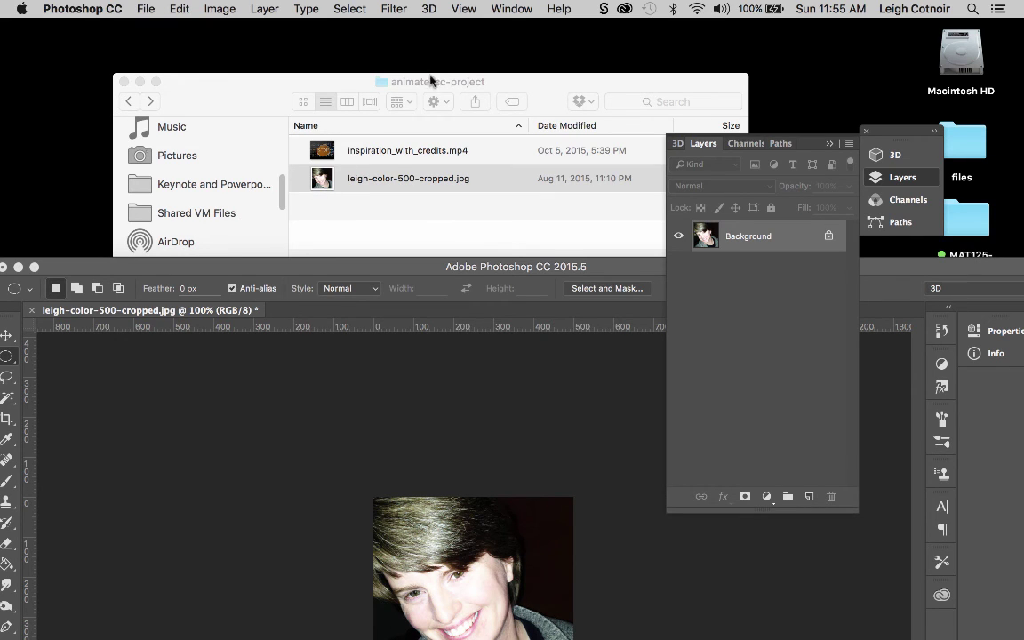
click(397, 82)
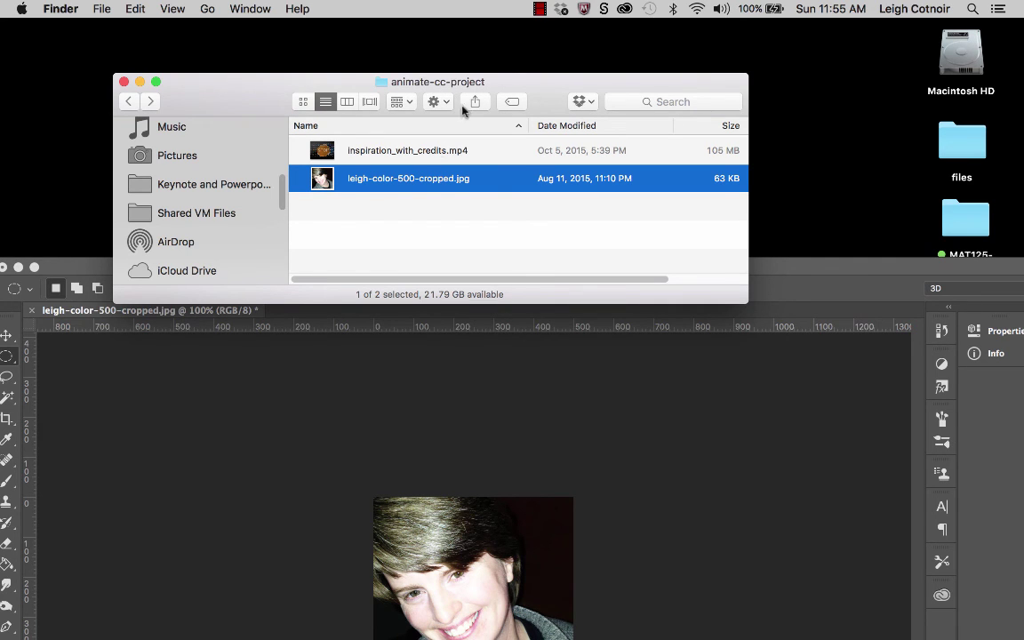
click(87, 267)
double_click(87, 267)
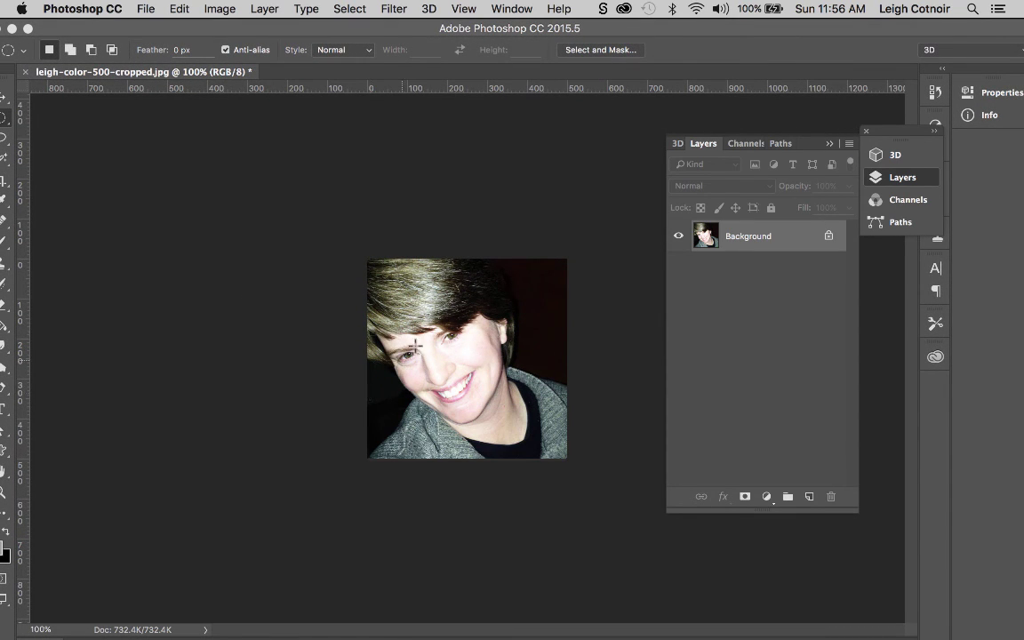
Check the portrait's pixel dimensions and resolution in the Image Size dialog without changing them
click(181, 8)
mouse_move(213, 8)
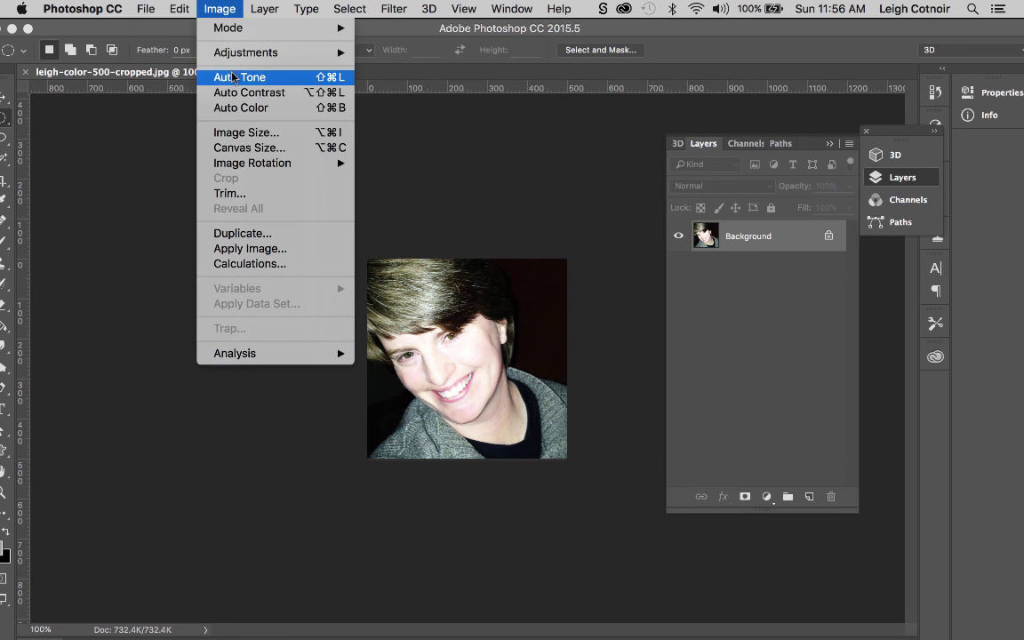
click(240, 133)
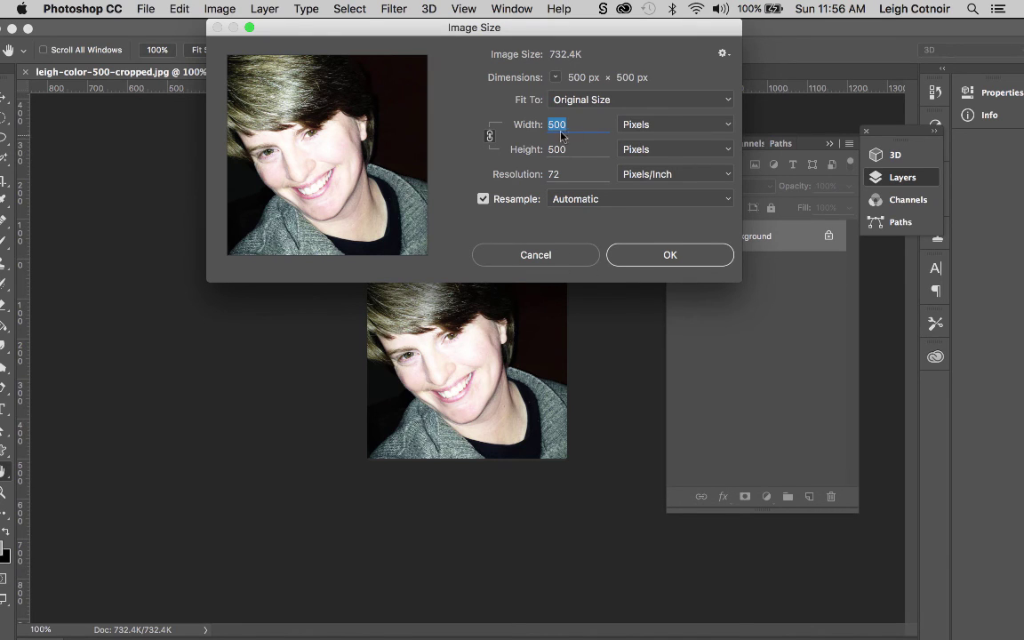
click(544, 255)
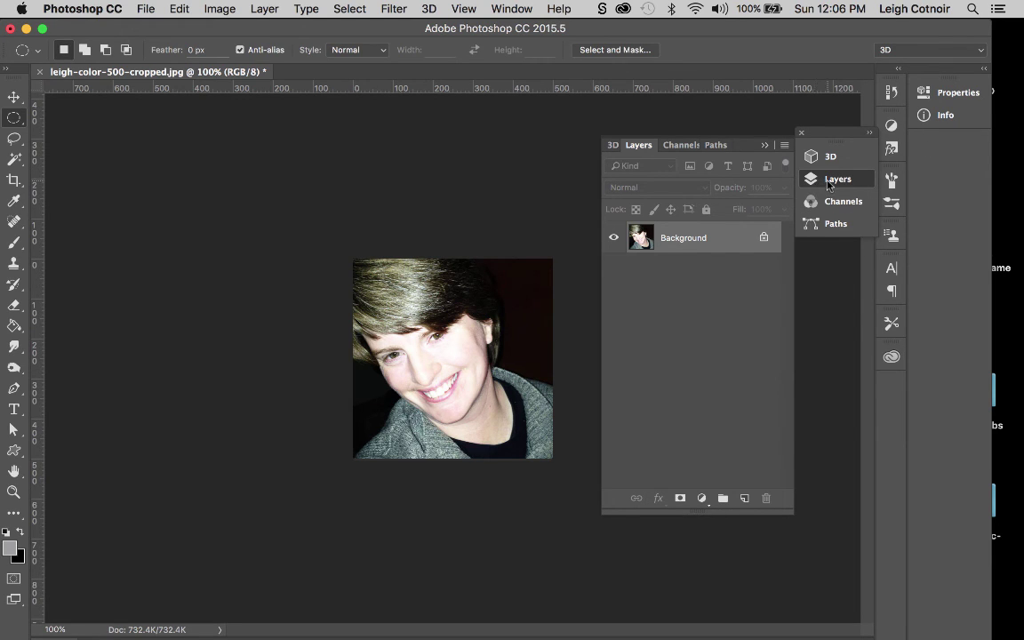
Check that Layers is enabled among the available panels and look at the Background layer
click(512, 10)
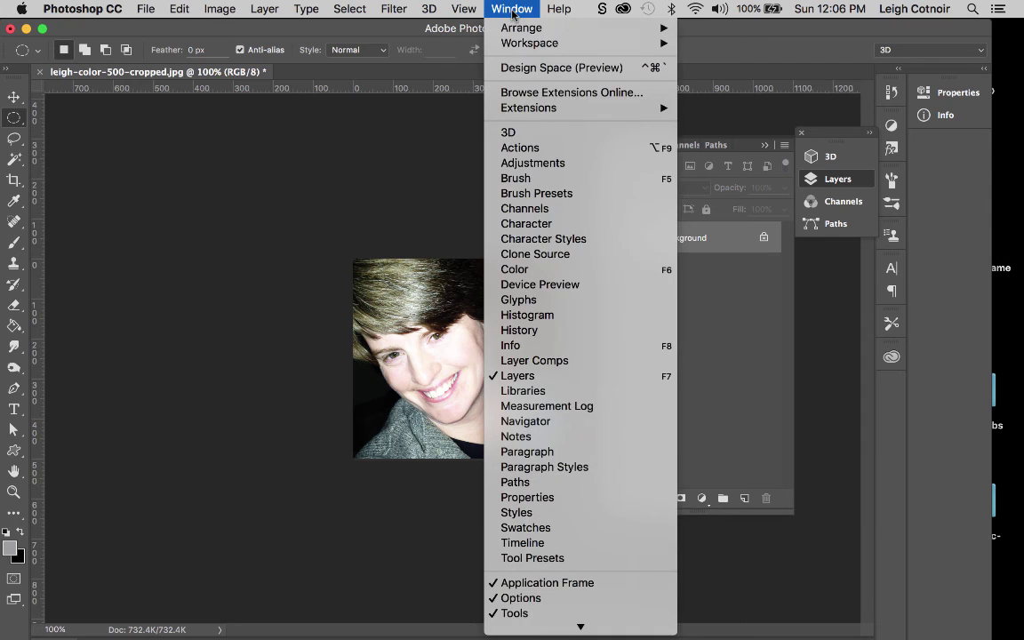
click(770, 367)
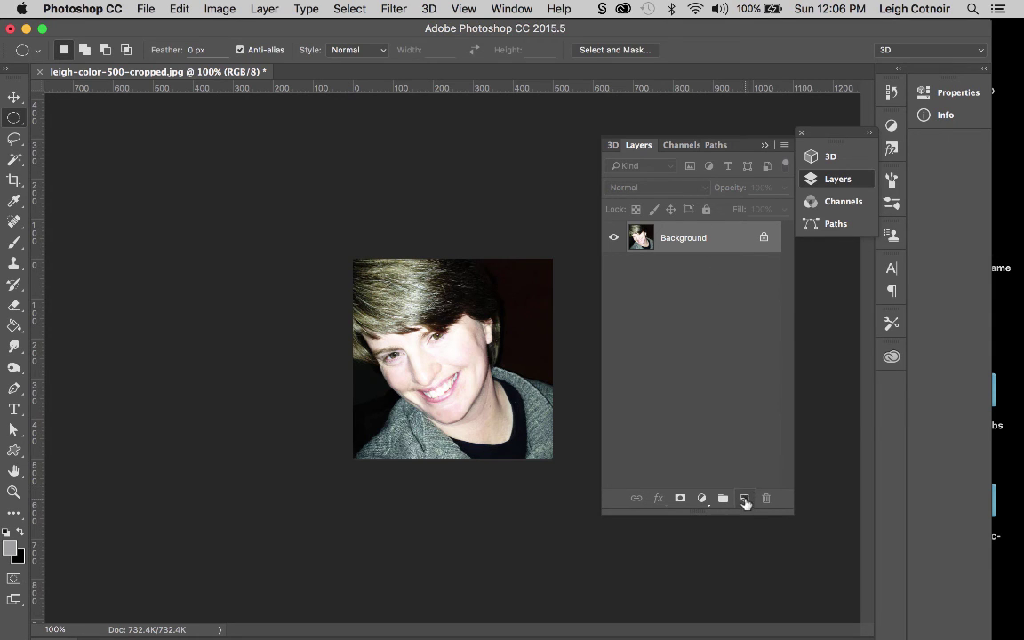
mouse_move(711, 239)
mouse_down()
mouse_move(744, 492)
mouse_move(712, 246)
mouse_up()
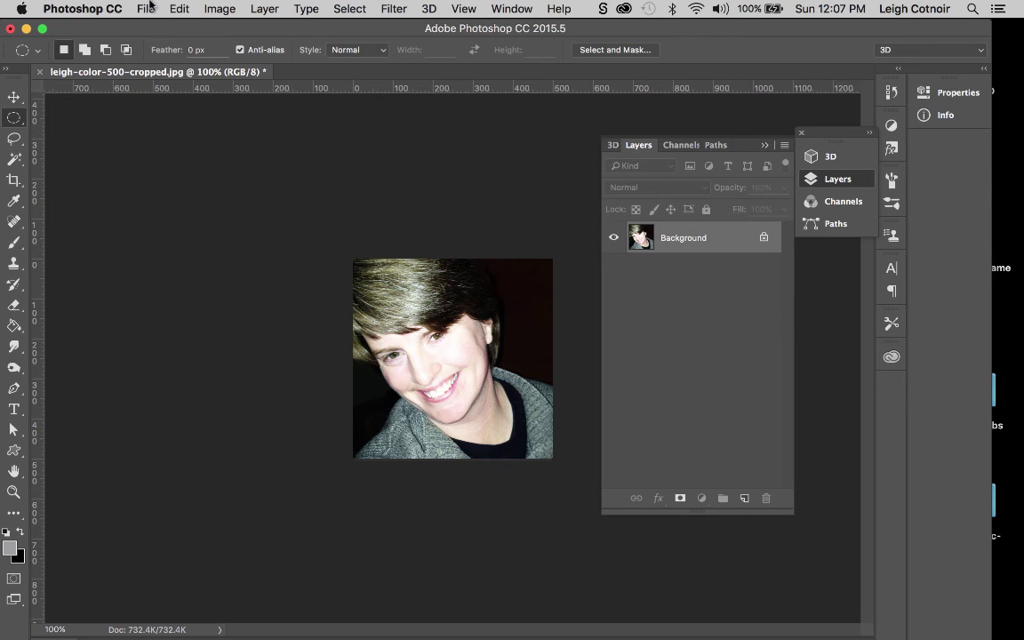
Set the grid preferences to a gridline every 100 pixels with 1 subdivision
click(106, 9)
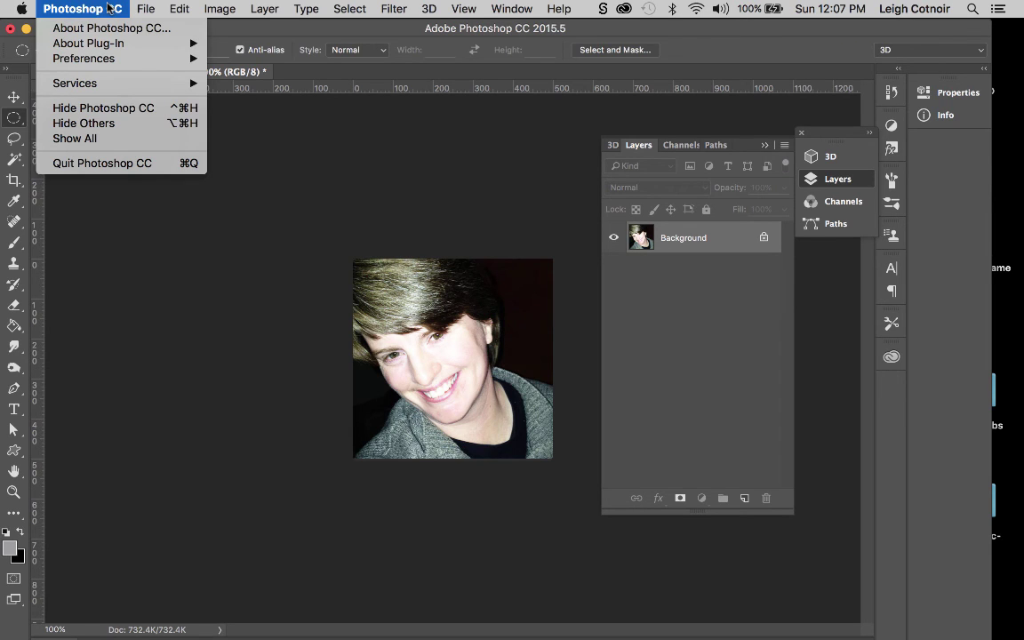
mouse_move(103, 63)
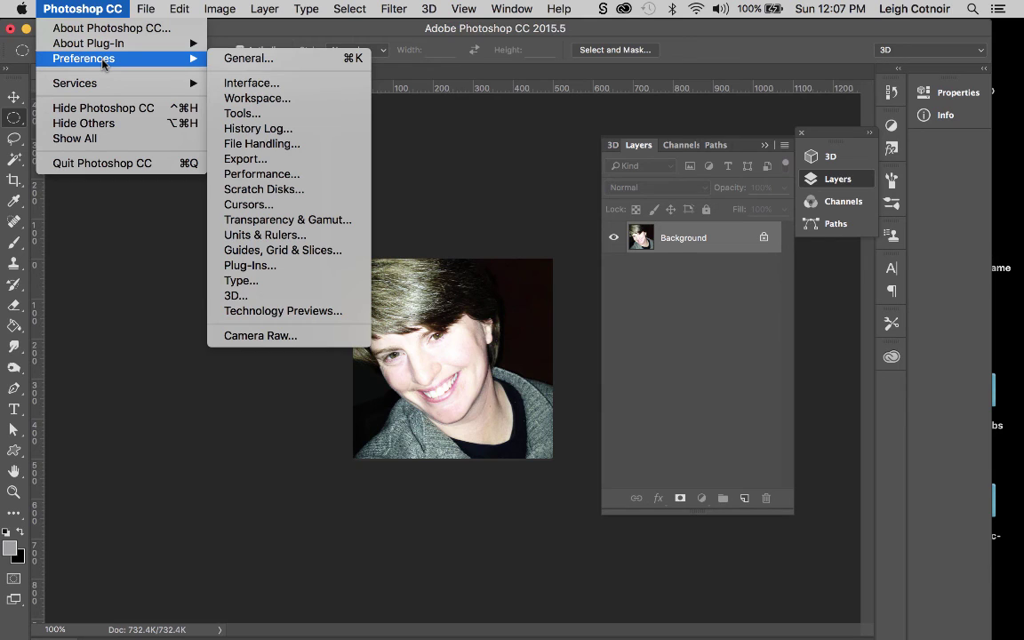
mouse_move(177, 7)
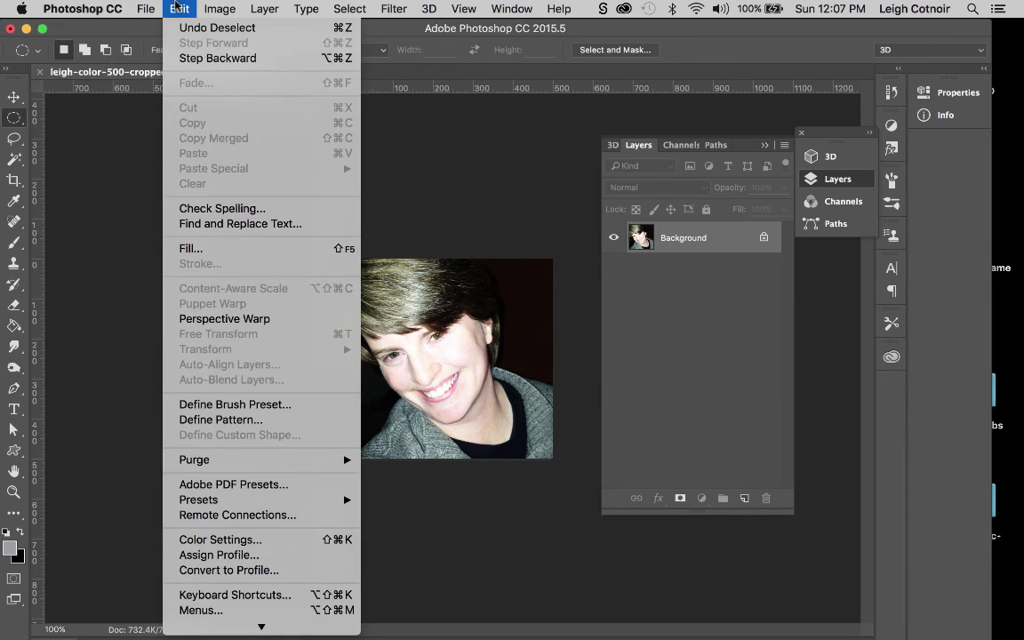
mouse_move(95, 6)
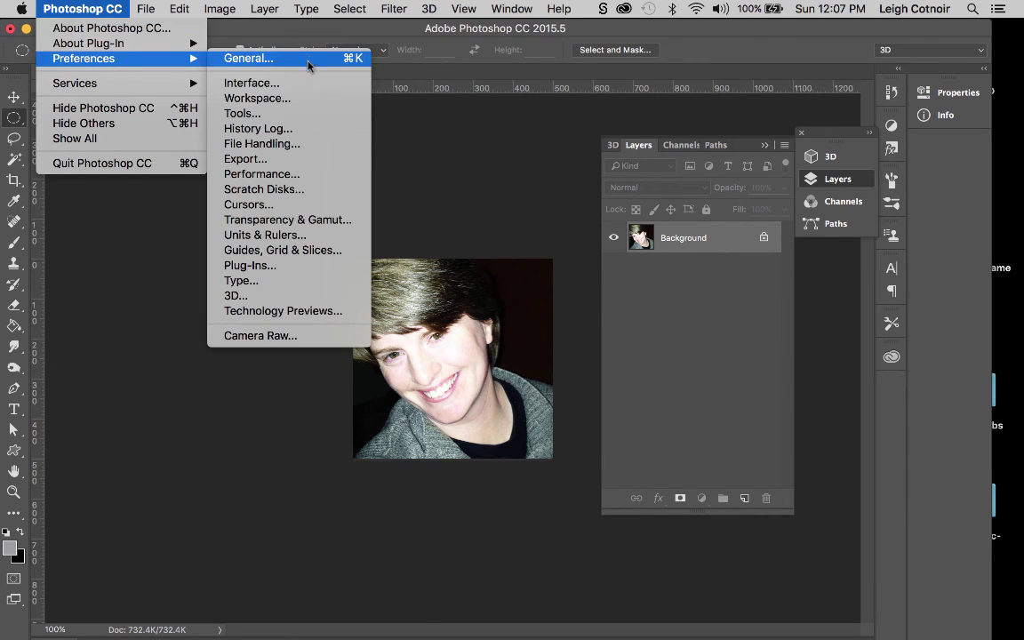
click(288, 256)
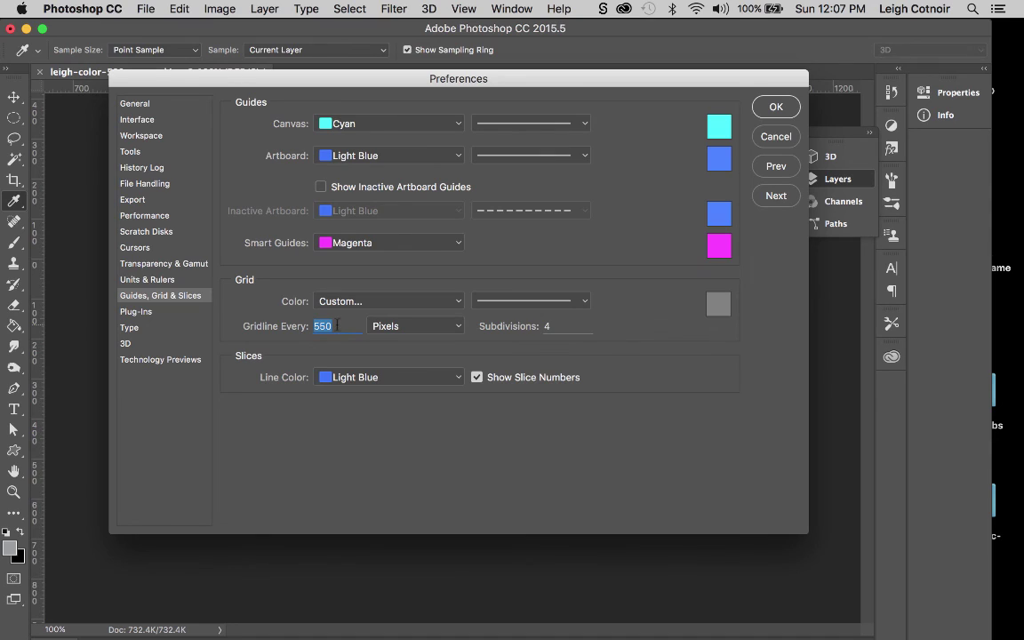
text(100)
key(Tab)
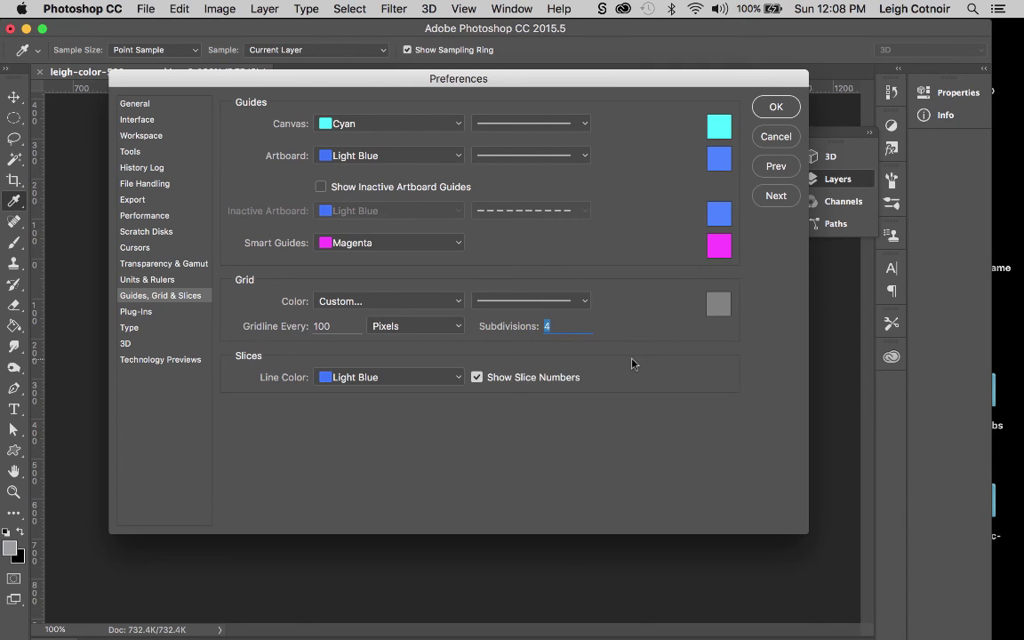
text(1)
click(776, 107)
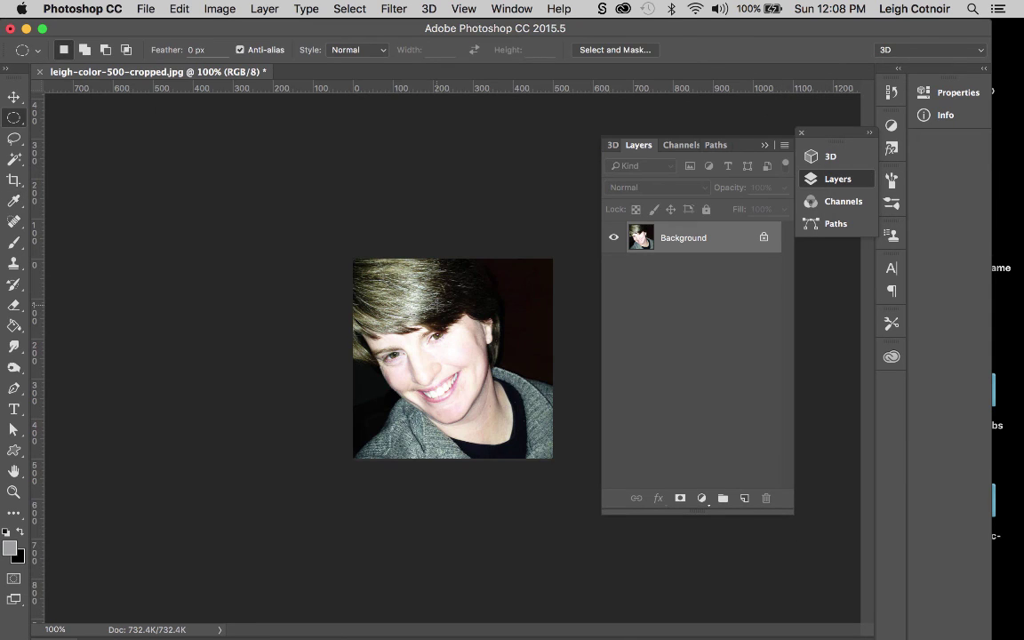
Show the grid over the portrait and review the Snap and Snap To options
click(504, 10)
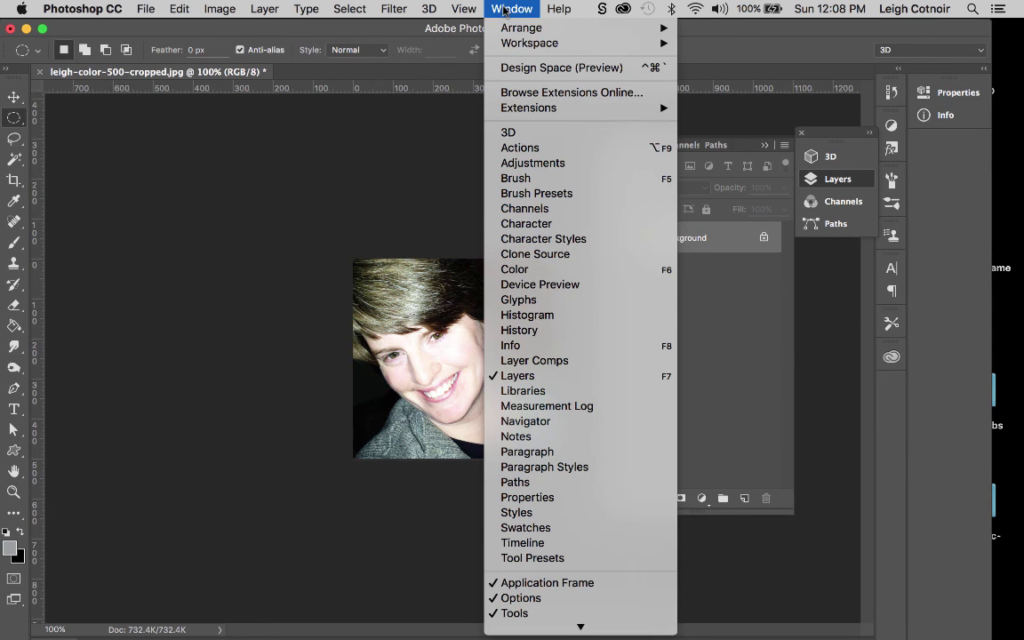
mouse_move(471, 6)
mouse_move(491, 282)
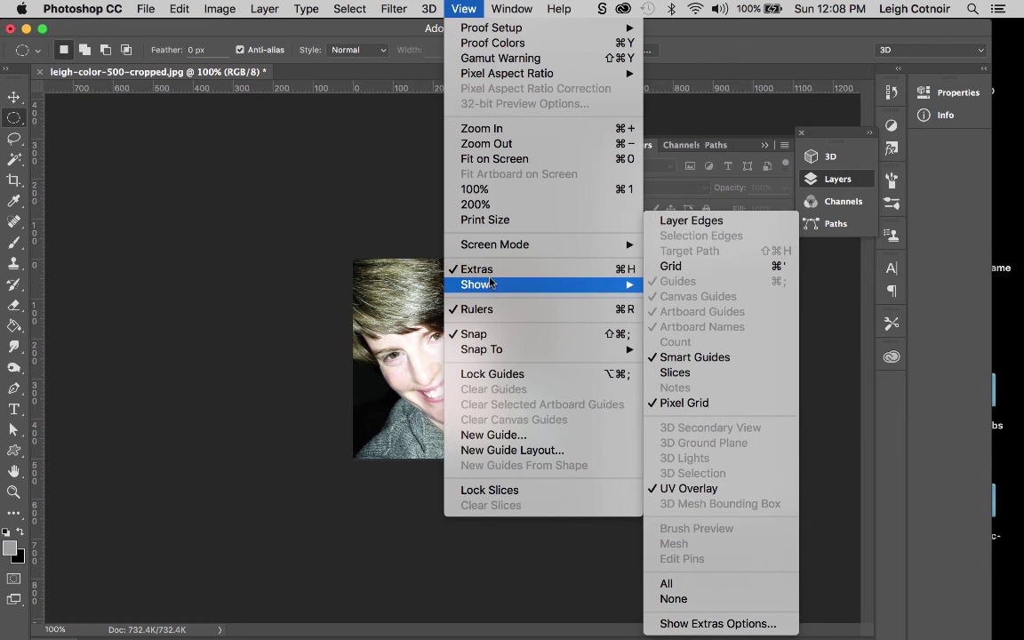
click(724, 275)
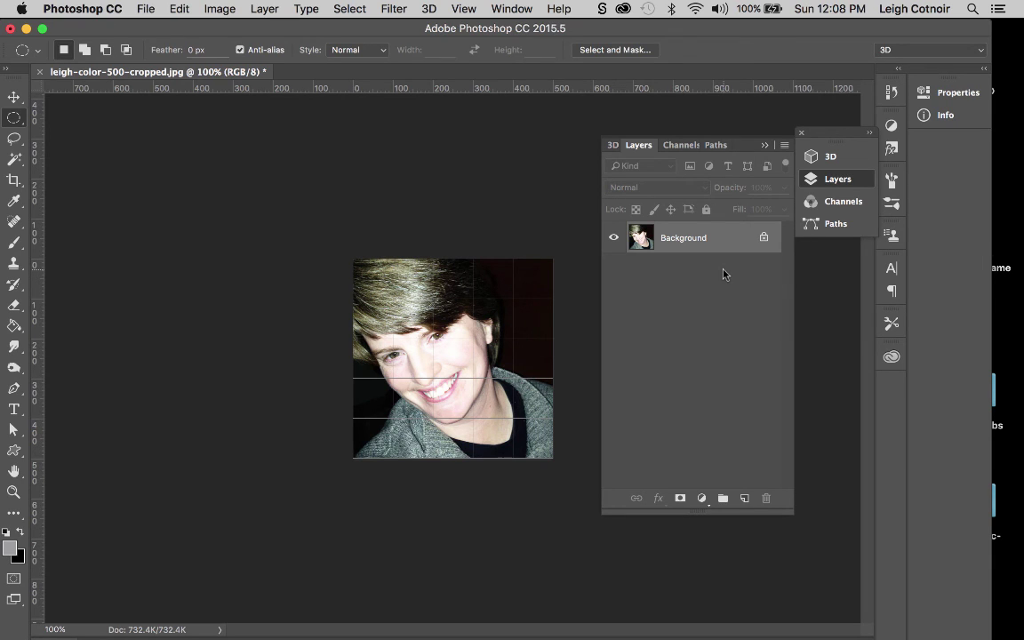
click(466, 9)
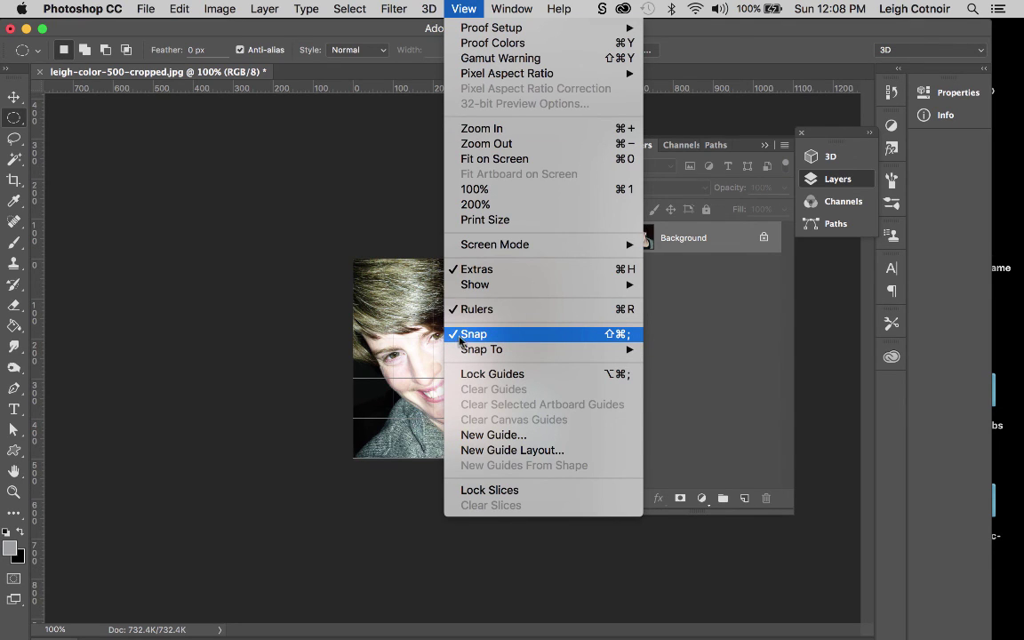
mouse_move(487, 356)
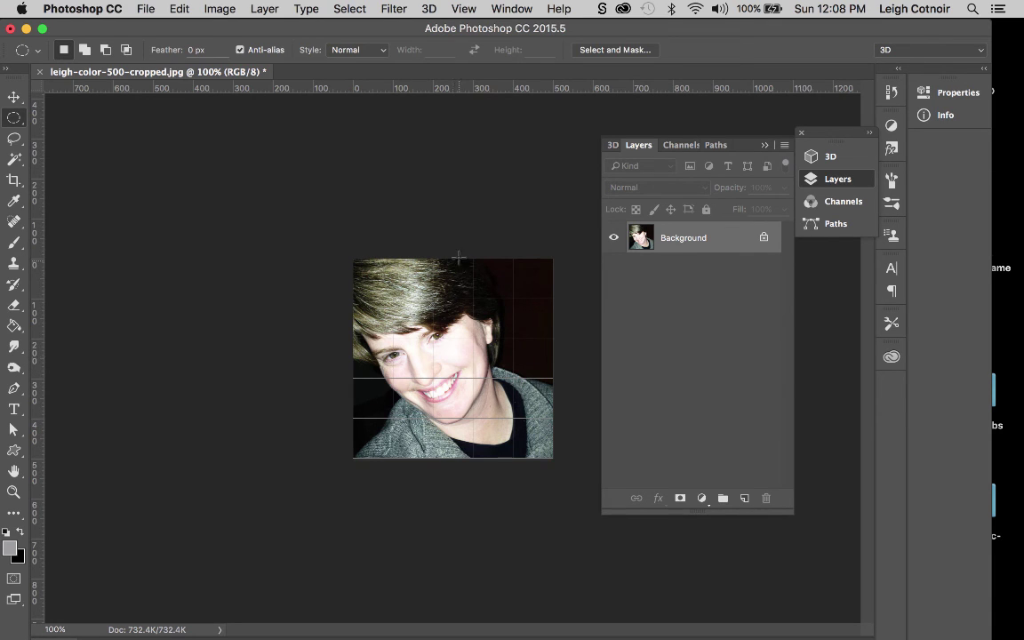
Set the grid subdivisions to 2 in the Guides, Grid & Slices preferences
click(96, 5)
mouse_move(101, 49)
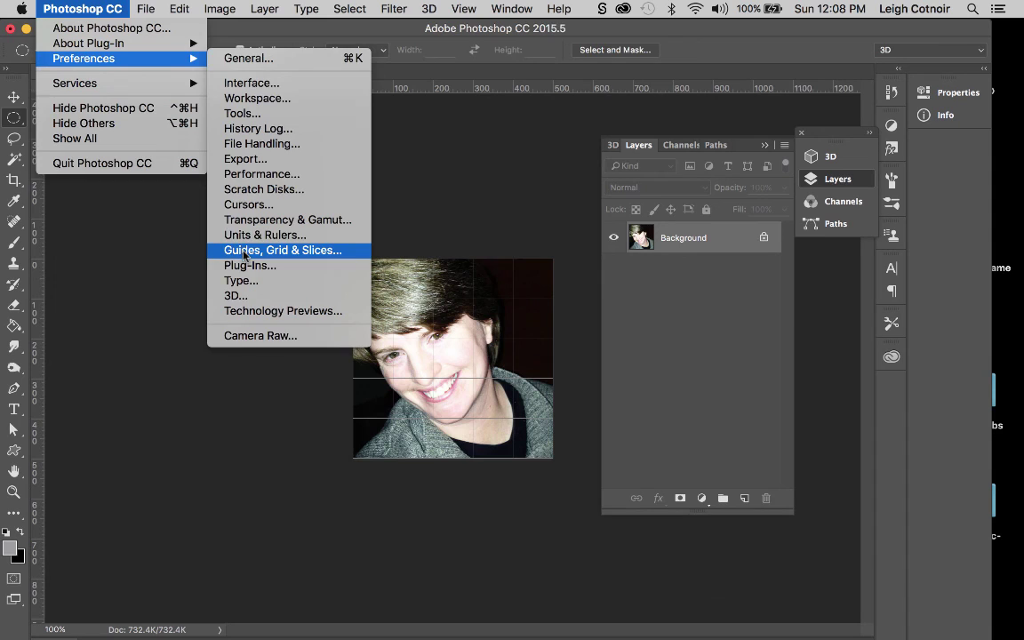
click(245, 249)
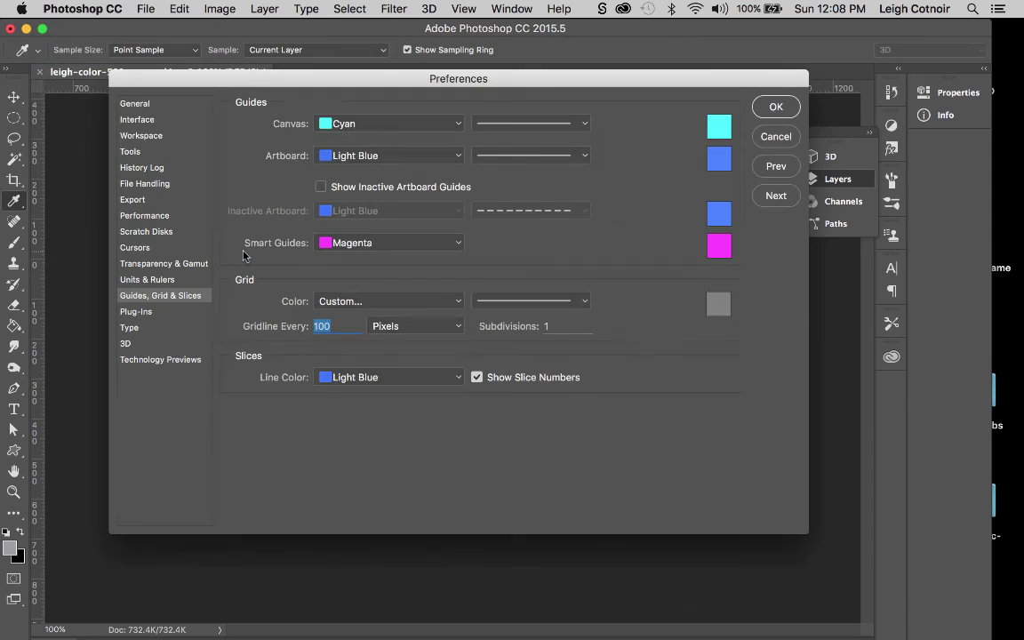
click(551, 326)
text(2)
click(775, 106)
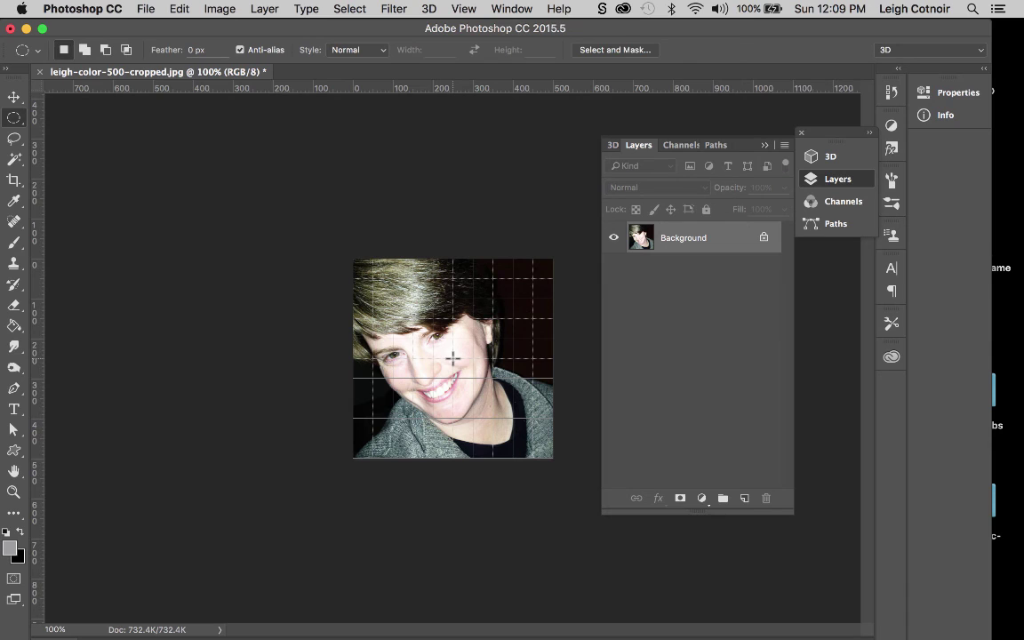
Try circular selections on the portrait with the Elliptical Marquee tool, one 500 by 500 px from the center and one from outside a corner
click(14, 116)
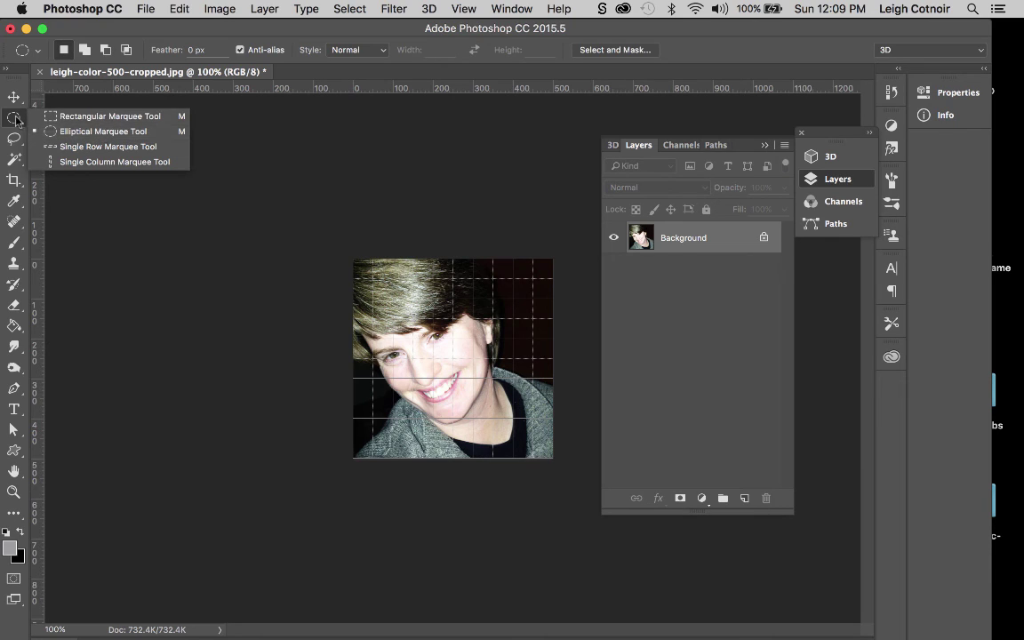
click(16, 119)
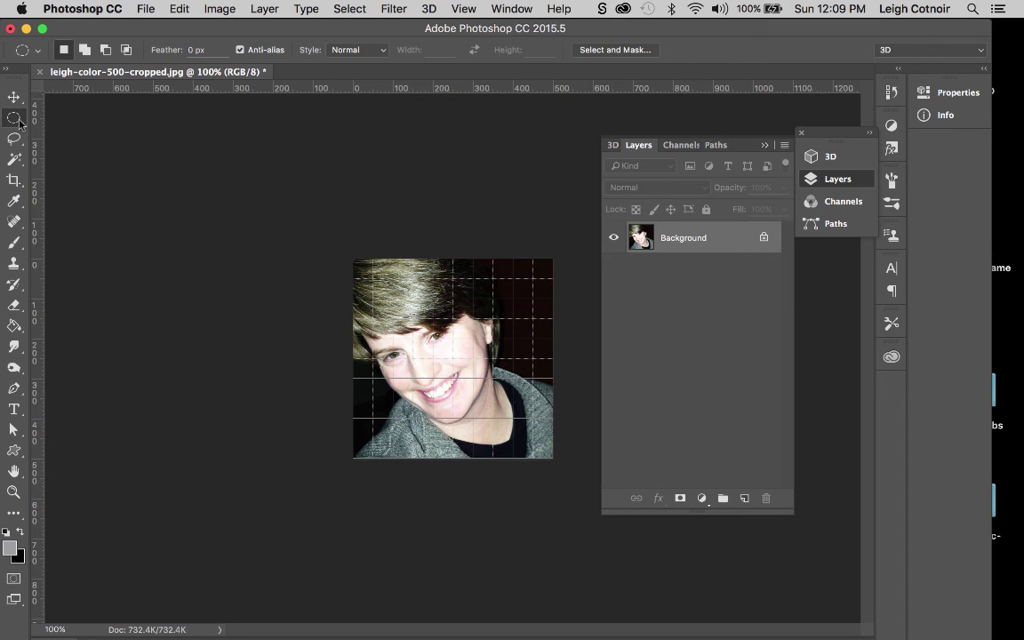
click(15, 119)
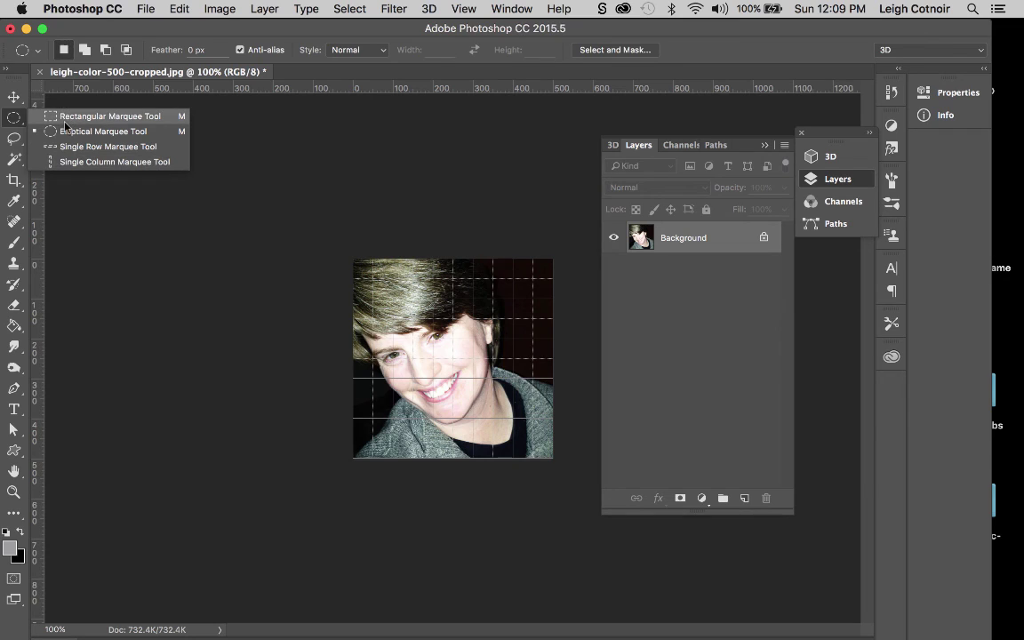
click(65, 131)
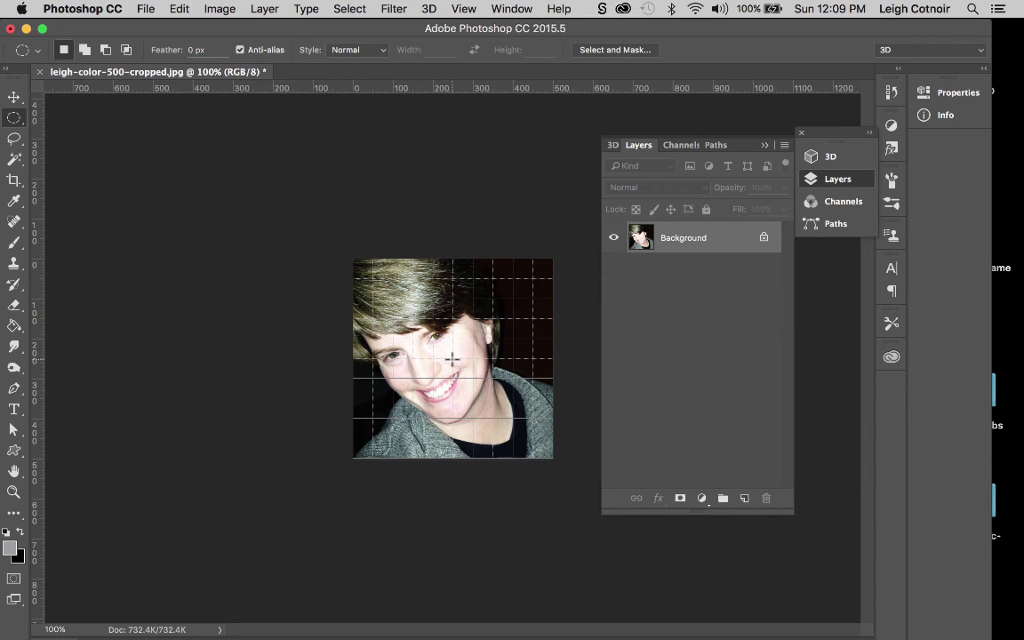
drag(453, 358, 341, 264)
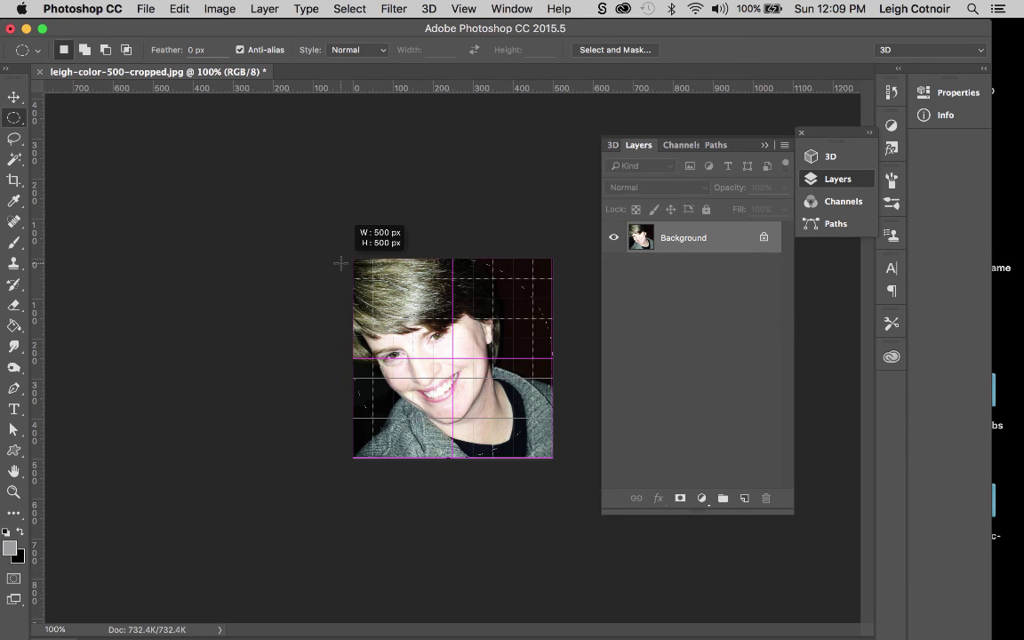
drag(340, 263, 340, 266)
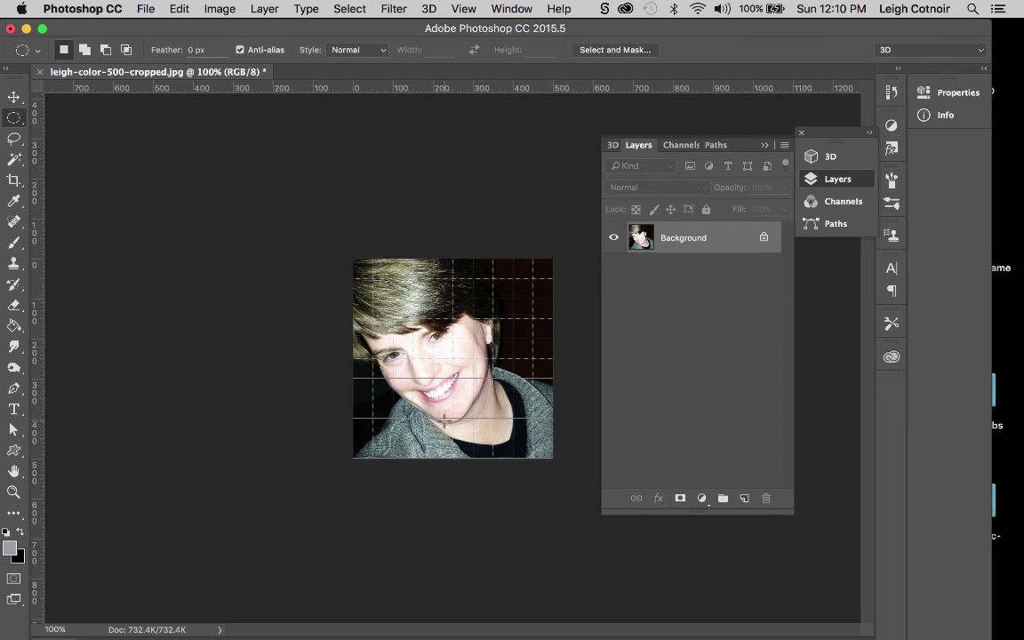
drag(330, 245, 576, 440)
click(576, 441)
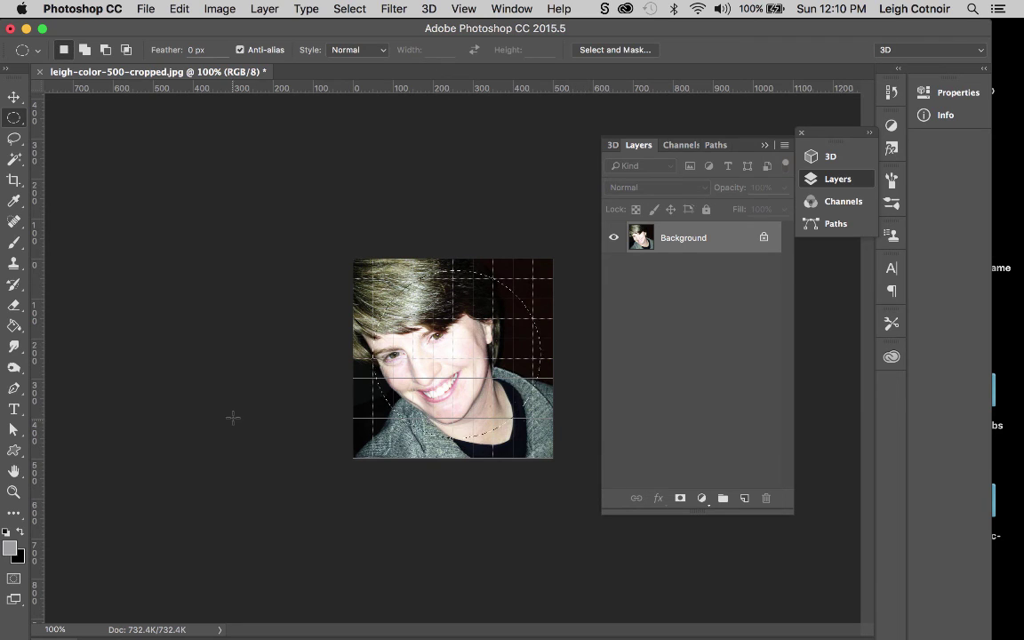
Draw a 500 by 500 px circular selection outward from the grid's center point on the portrait with the Elliptical Marquee tool
click(14, 492)
click(490, 373)
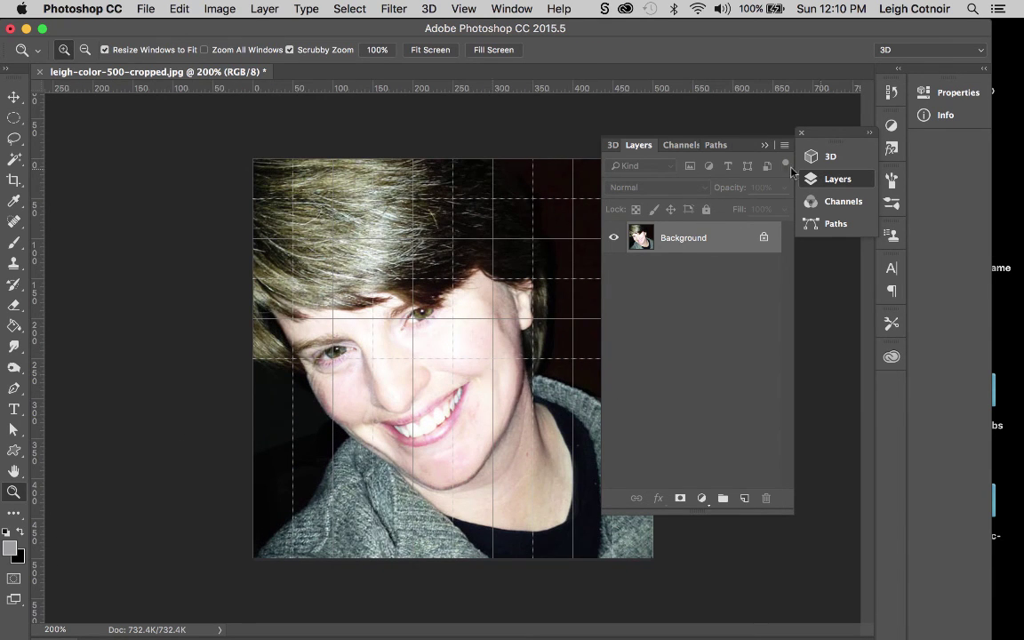
click(764, 145)
click(469, 370)
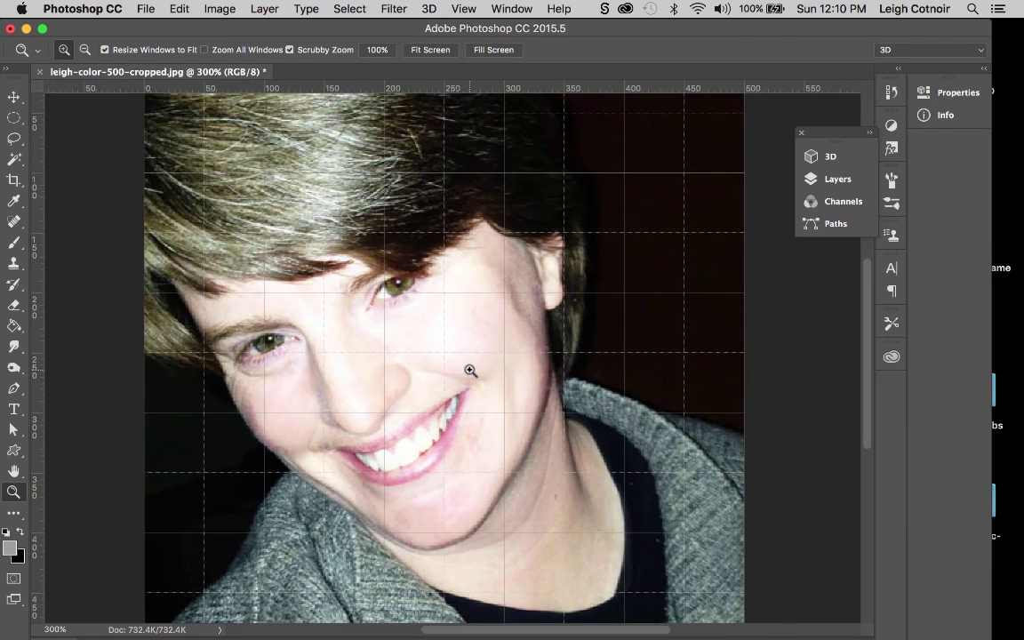
scroll(469, 370, down, 5)
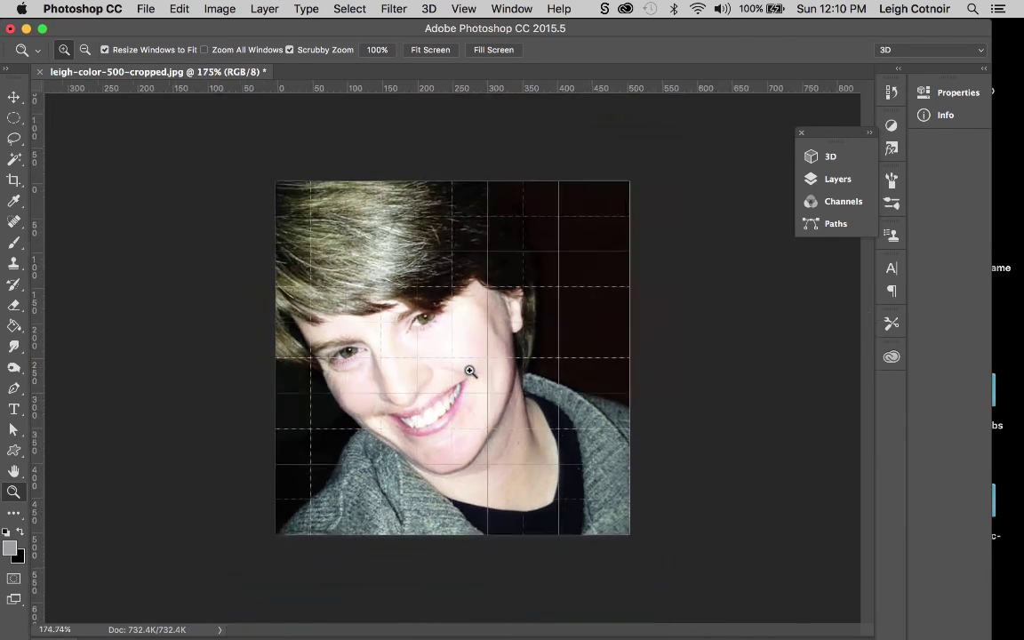
scroll(469, 369, up, 2)
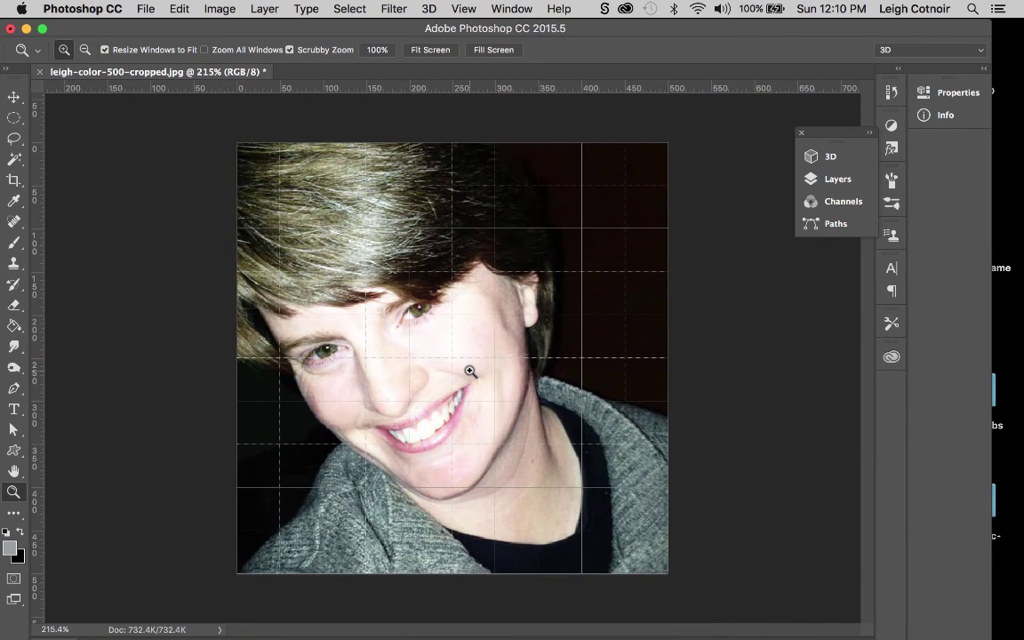
click(15, 118)
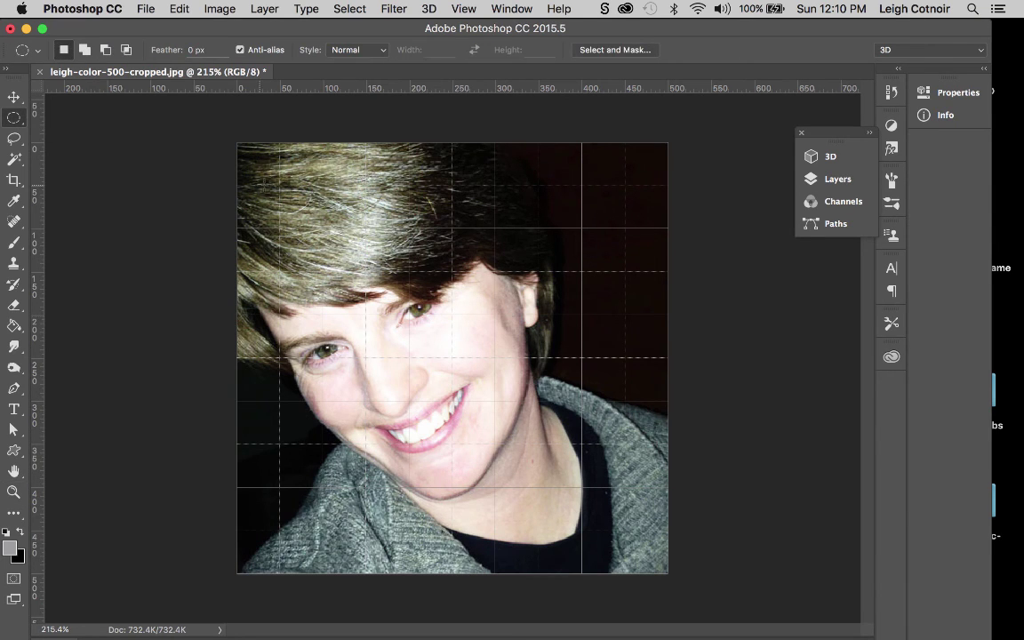
drag(257, 183, 866, 522)
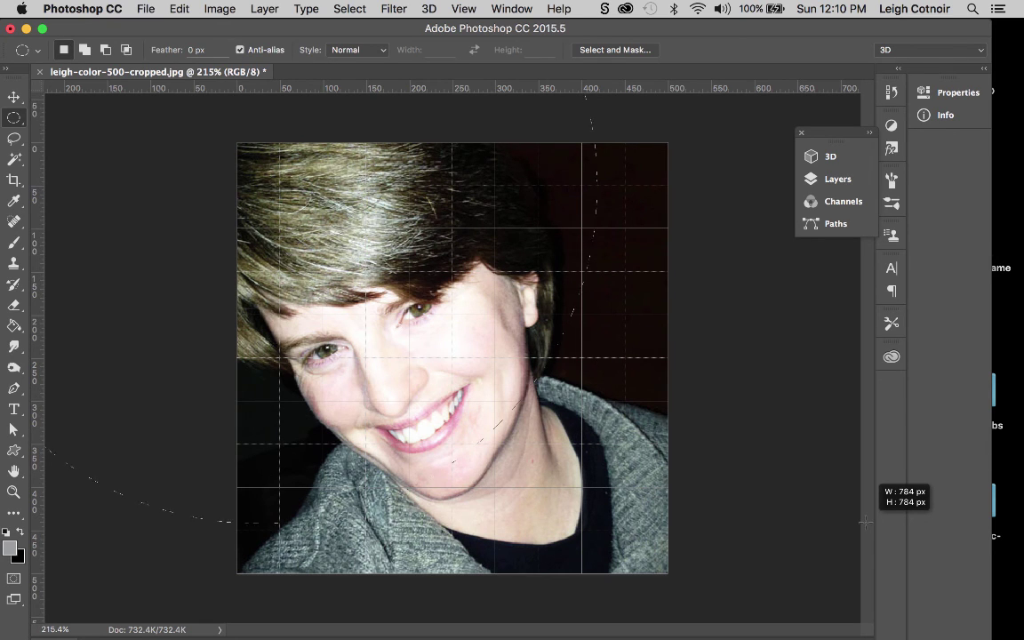
drag(866, 522, 512, 412)
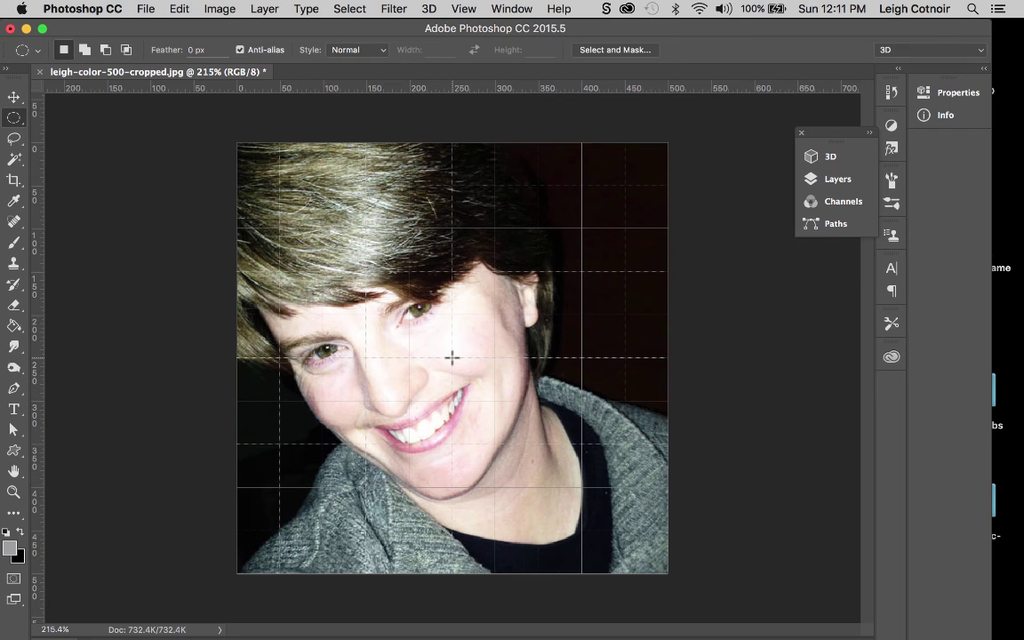
drag(451, 356, 170, 146)
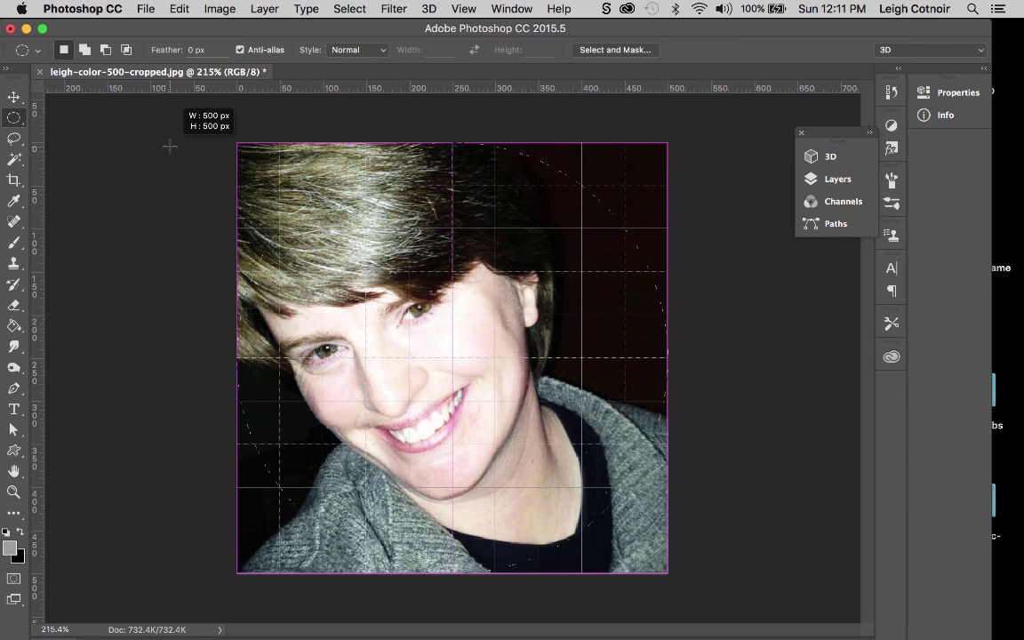
drag(170, 145, 171, 151)
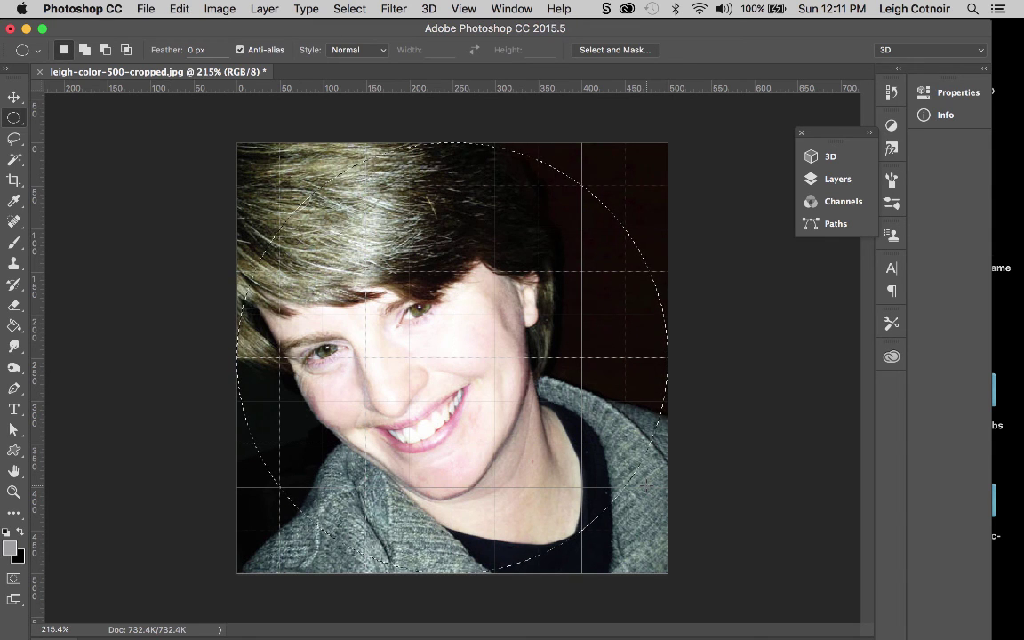
Add a layer mask to the Background layer from the circular selection
click(835, 178)
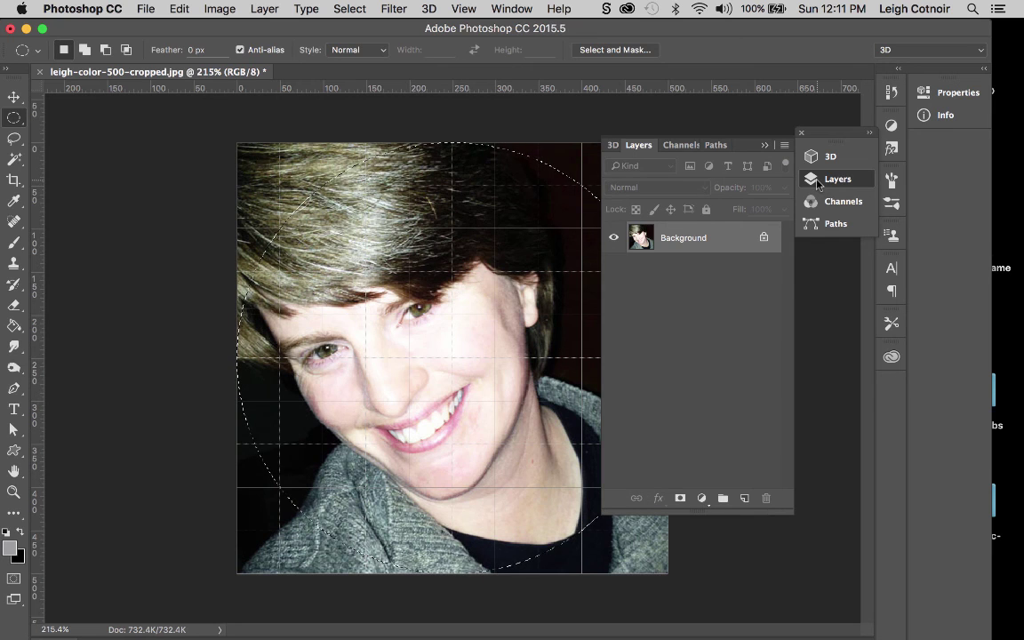
click(516, 9)
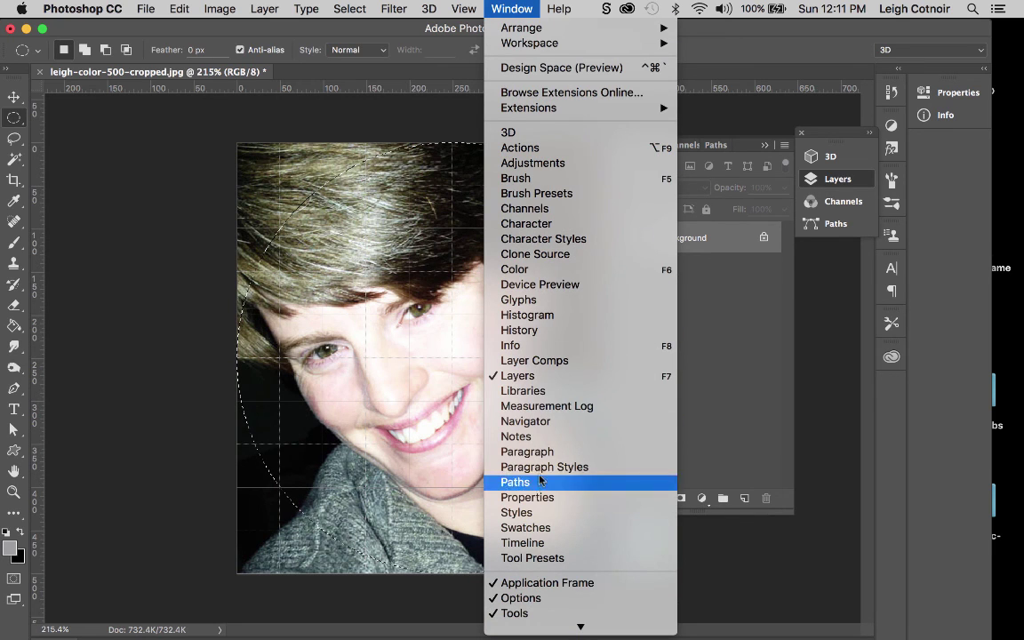
click(734, 363)
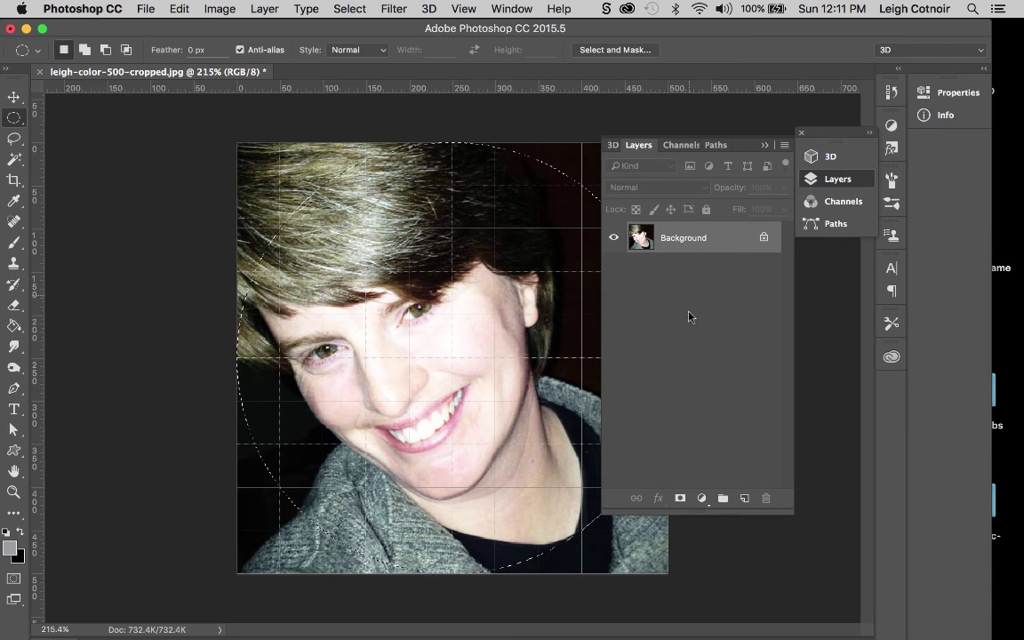
click(681, 503)
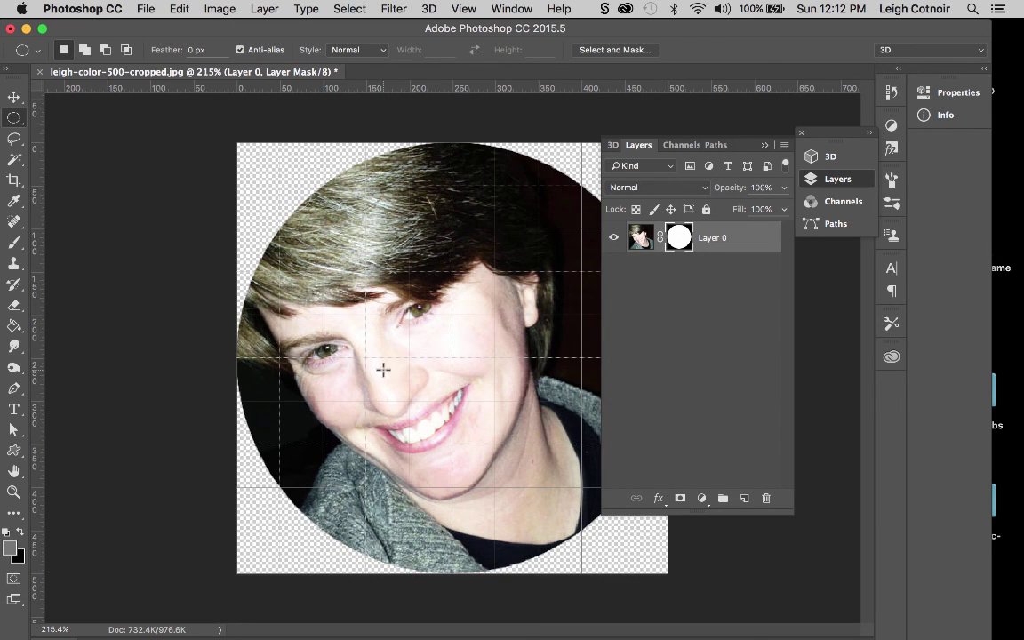
Collapse the Layers panel and hide the grid over the masked portrait
click(765, 145)
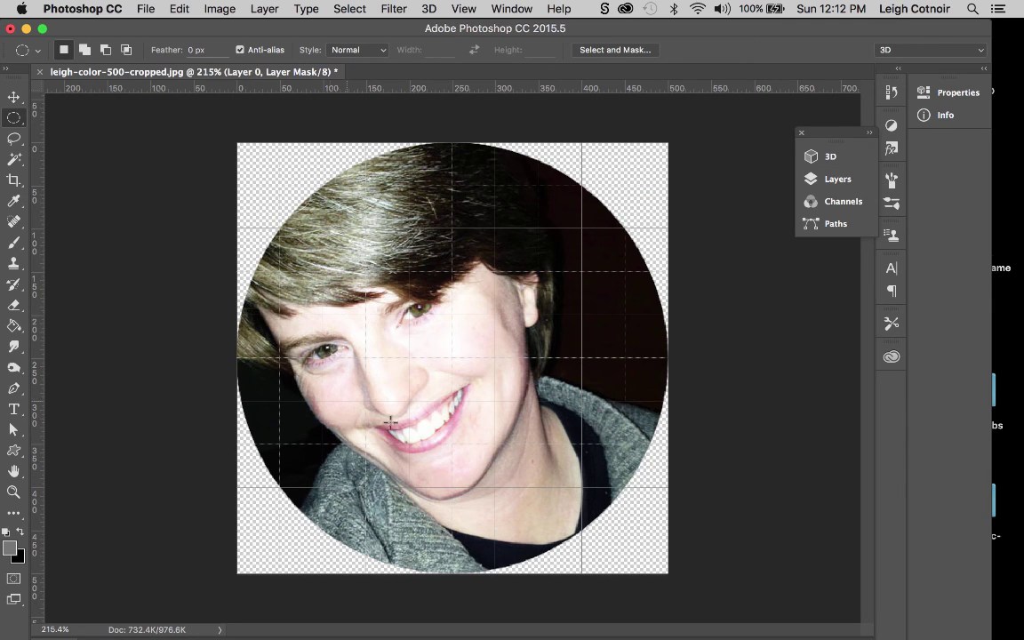
click(464, 7)
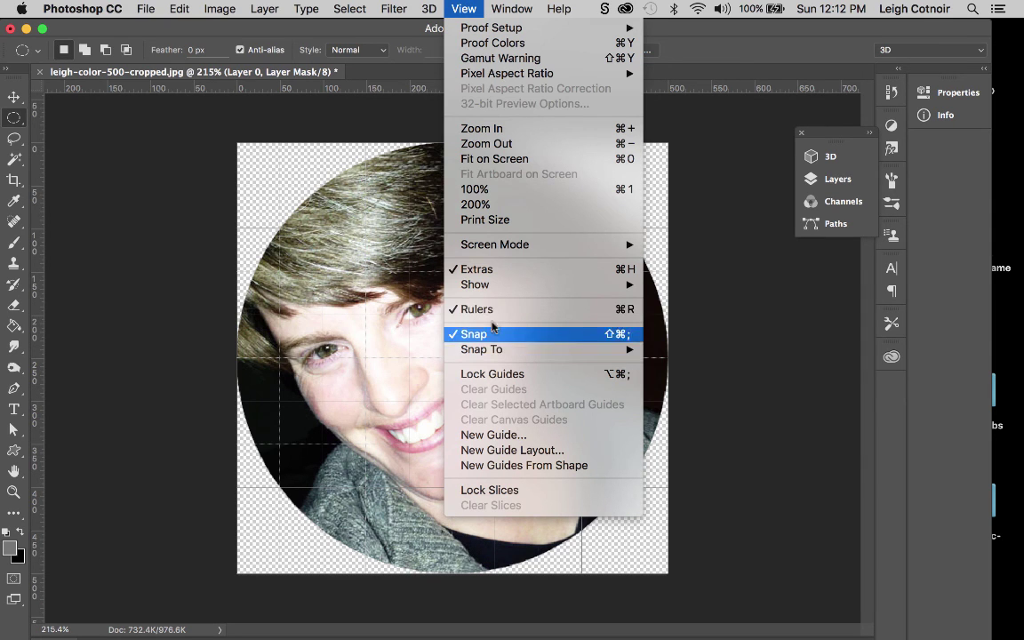
mouse_move(484, 284)
click(725, 266)
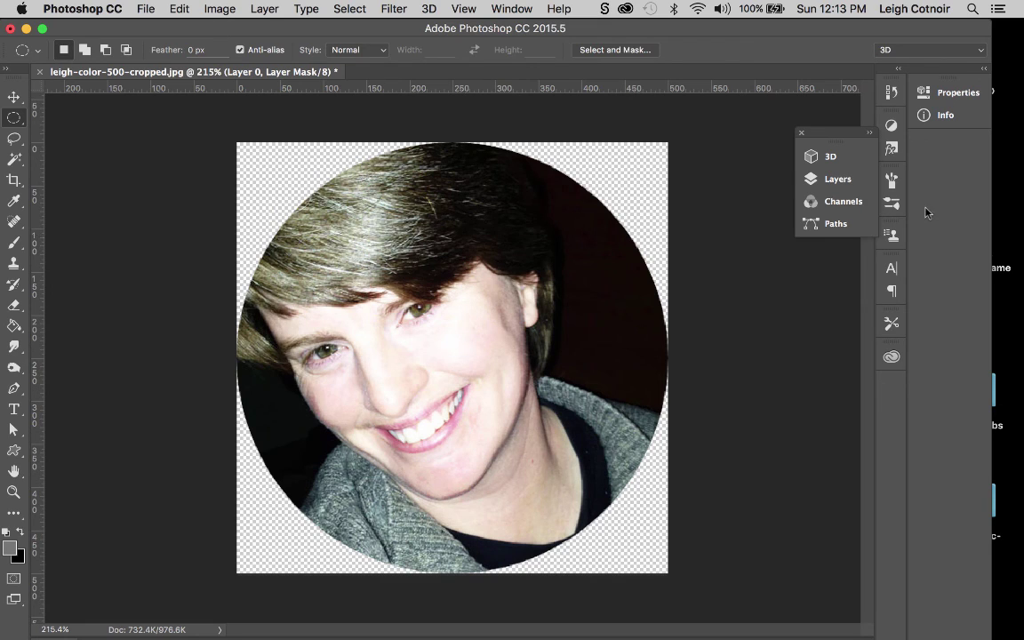
Start a Scale transform on the masked portrait layer, with the Layers panel collapsed out of the way
click(829, 184)
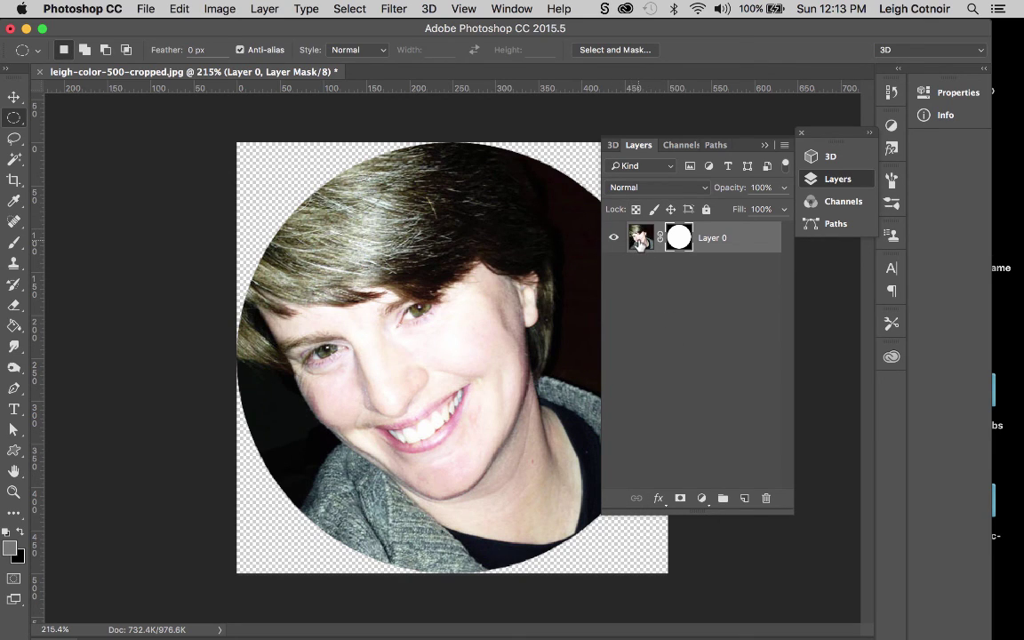
click(178, 8)
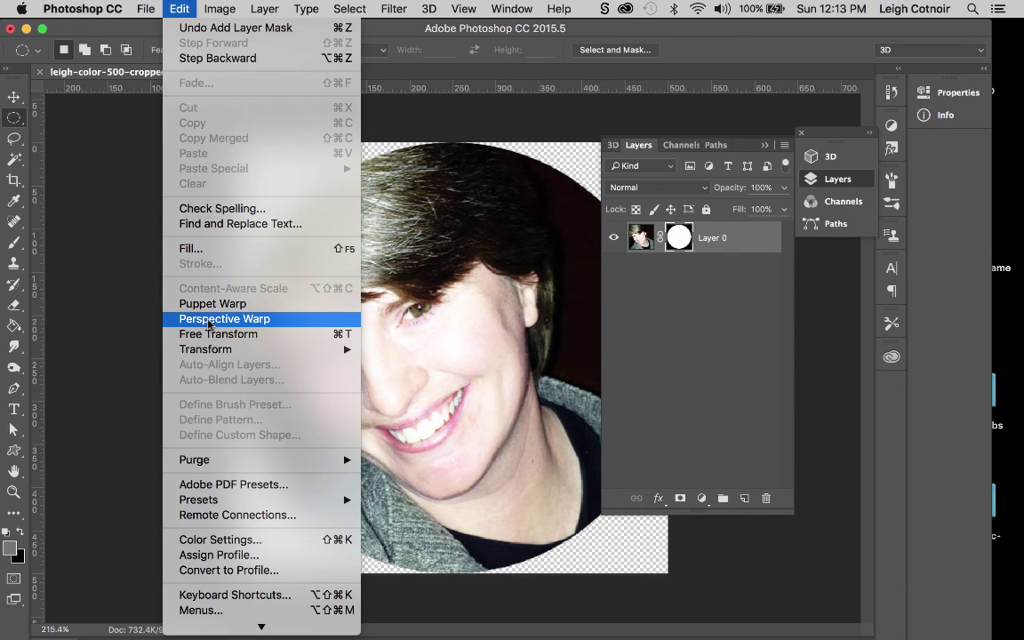
mouse_move(211, 351)
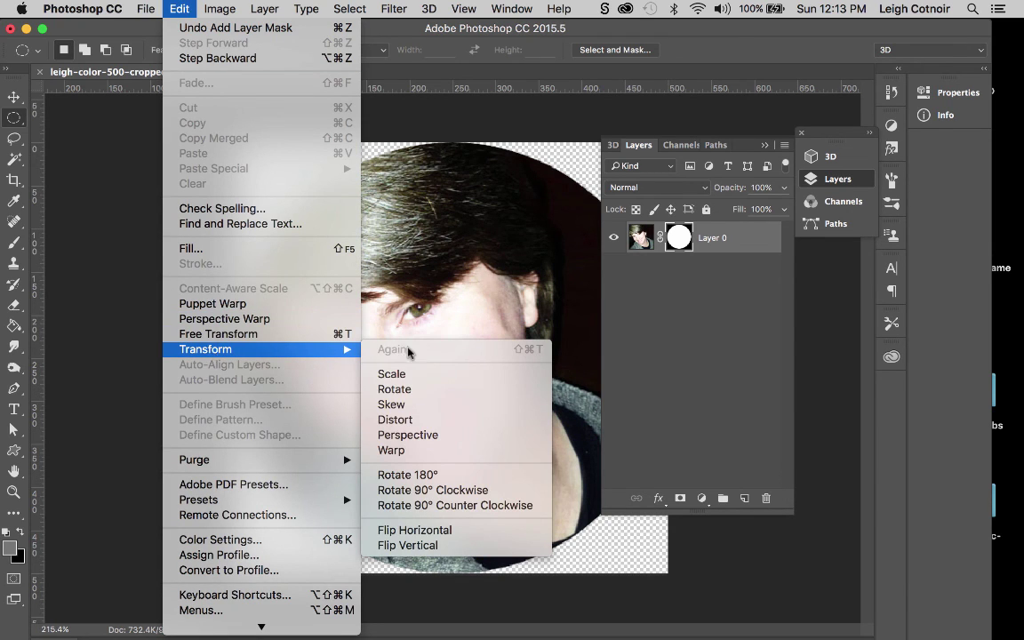
click(392, 374)
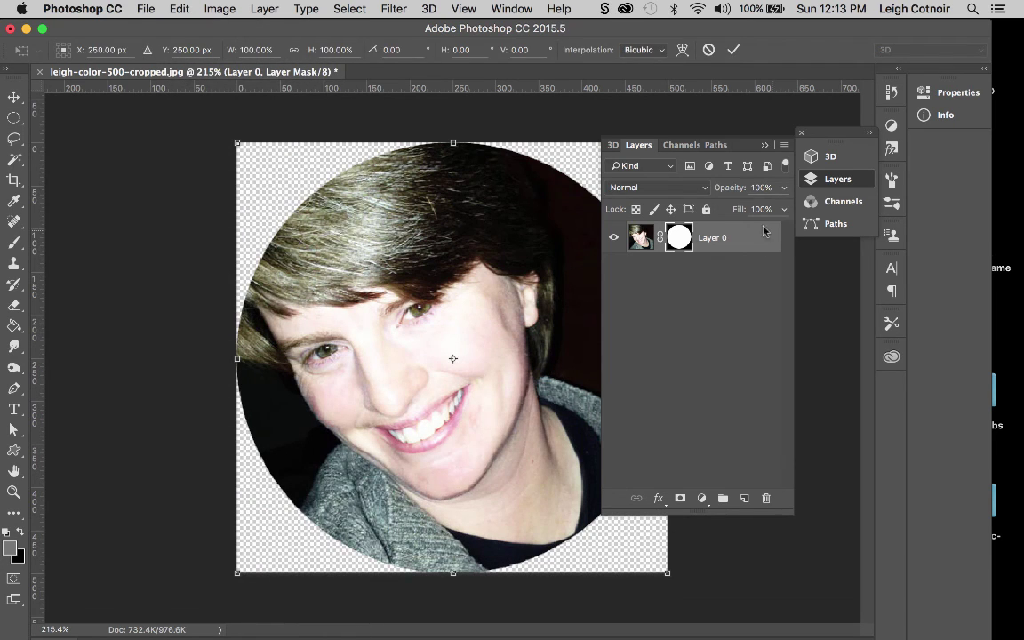
click(766, 147)
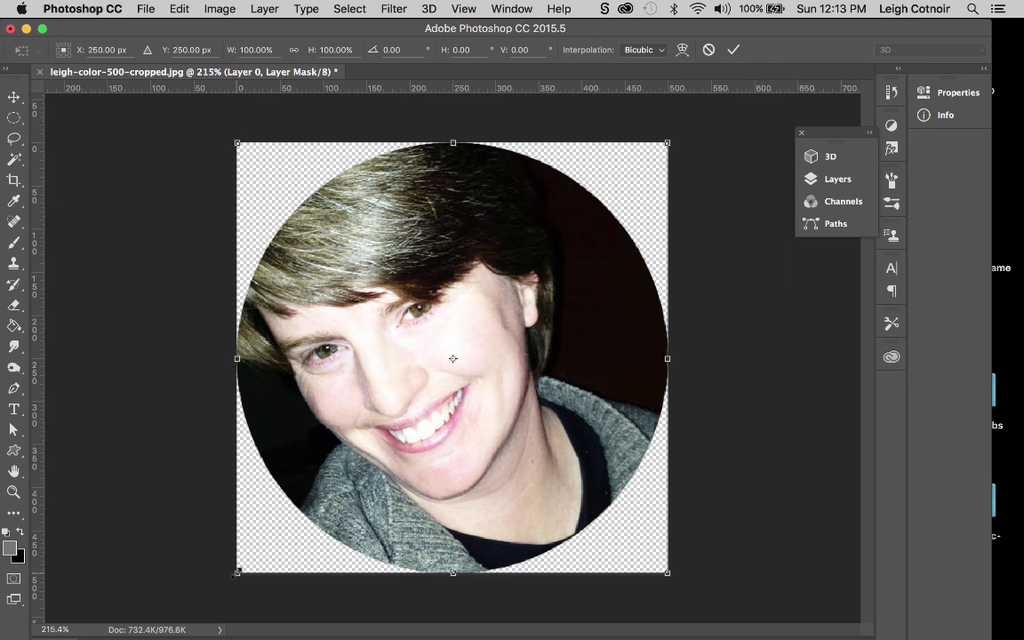
Try scaling the masked portrait to about 456 px around its center and about 431 px from a corner, undoing each resize
drag(234, 573, 252, 553)
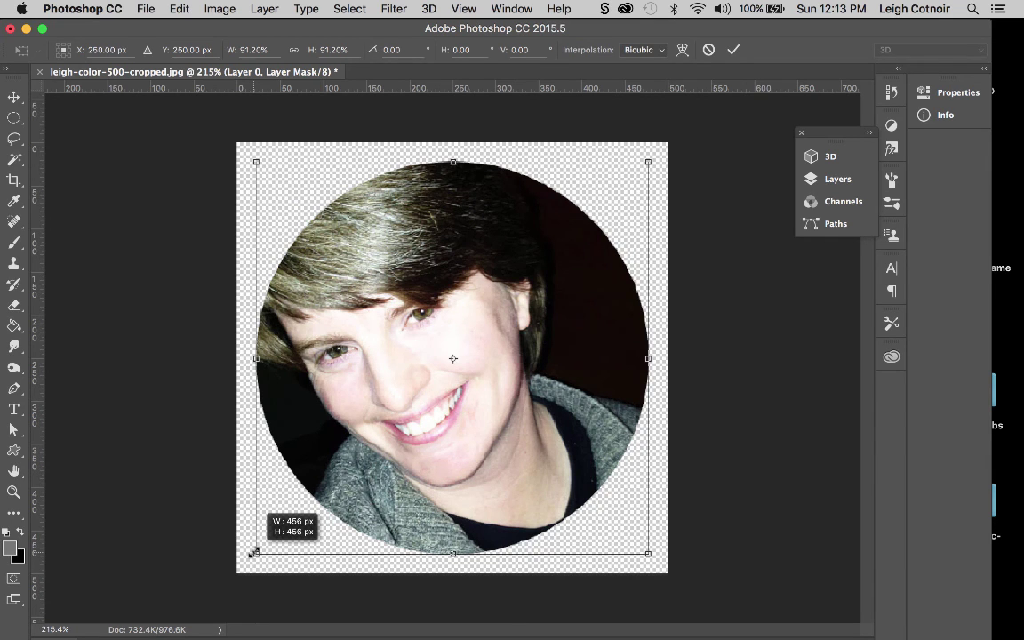
key(super+z)
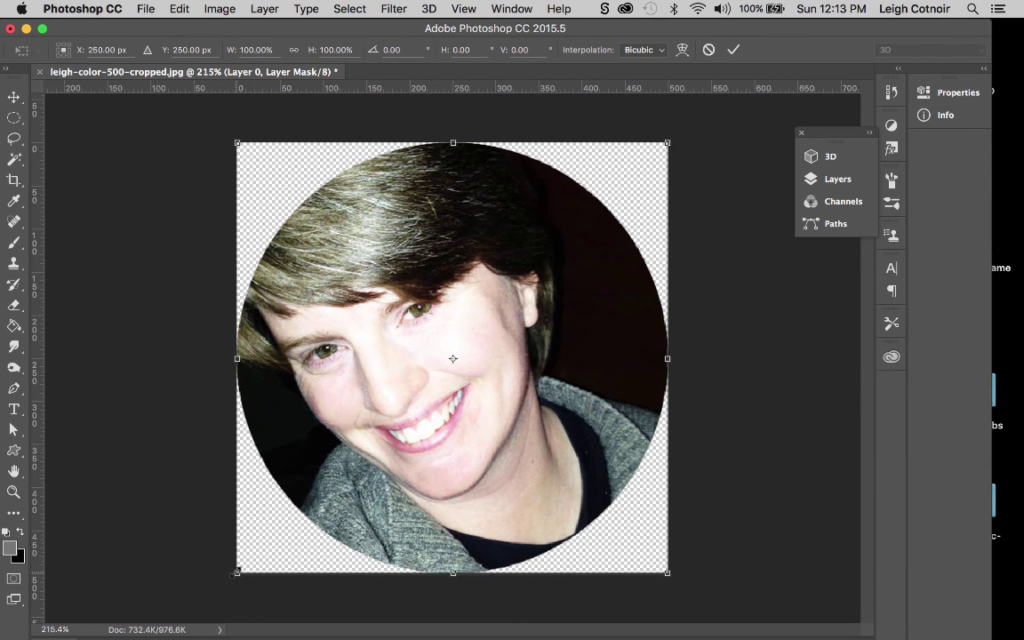
drag(236, 574, 295, 512)
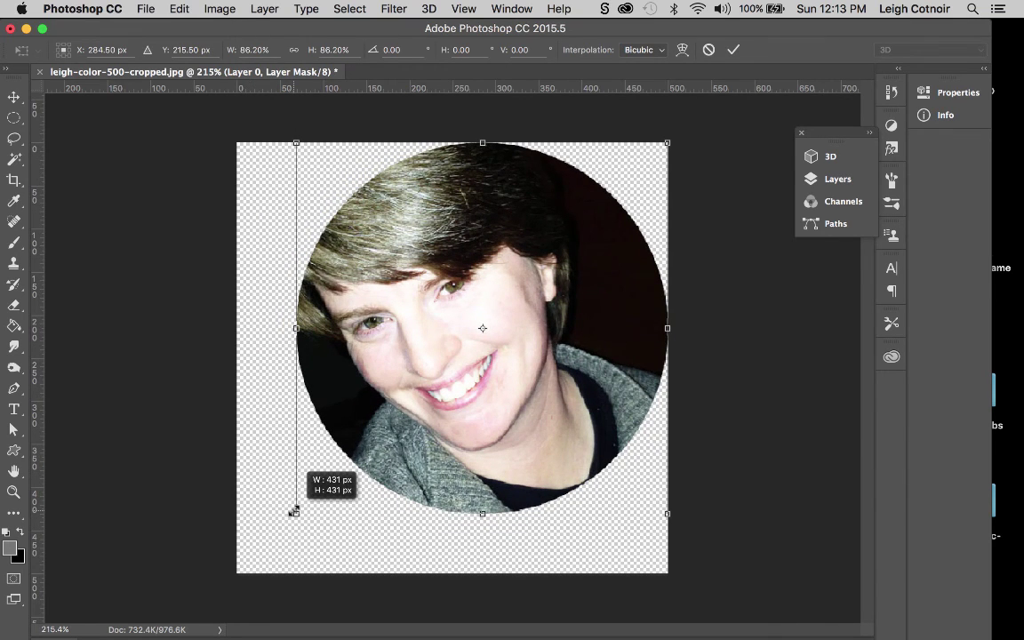
key(super+z)
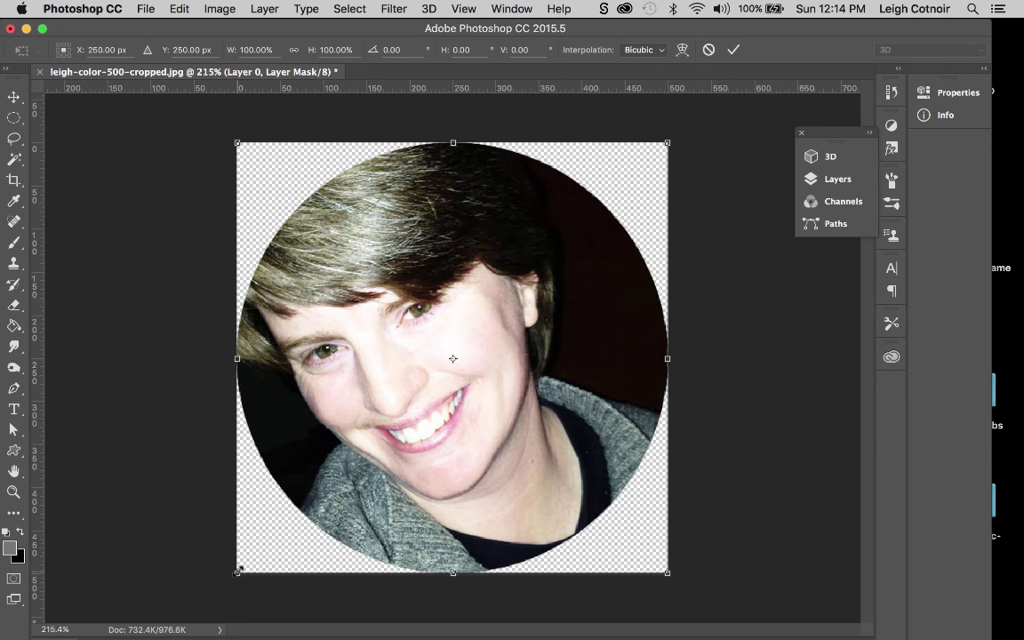
Check the document's edit history and the masked layer's thumbnails, leaving the panels collapsed clear of the portrait
click(506, 9)
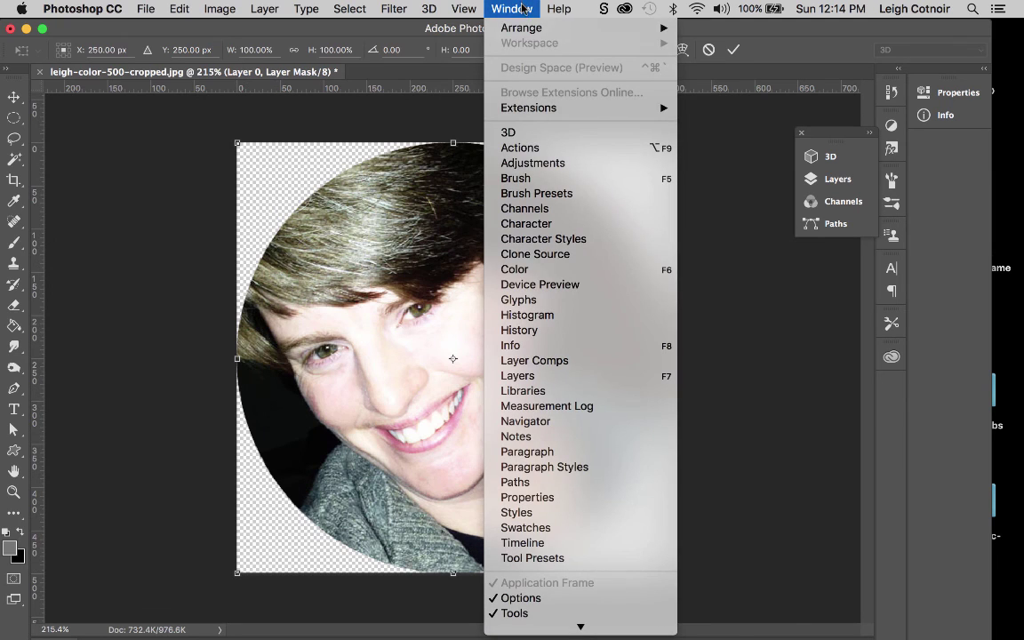
click(558, 330)
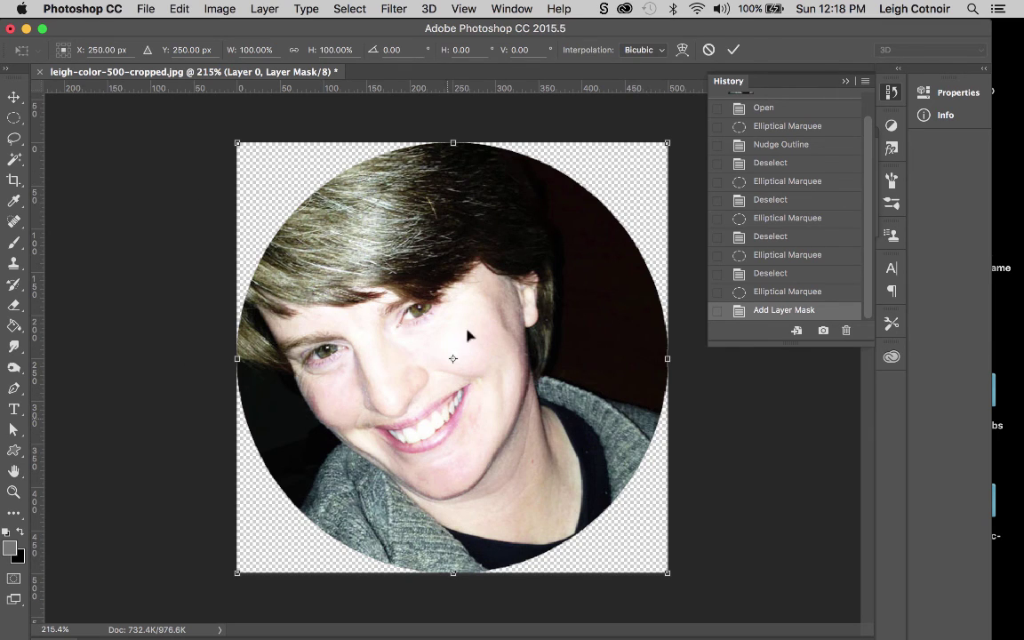
click(846, 82)
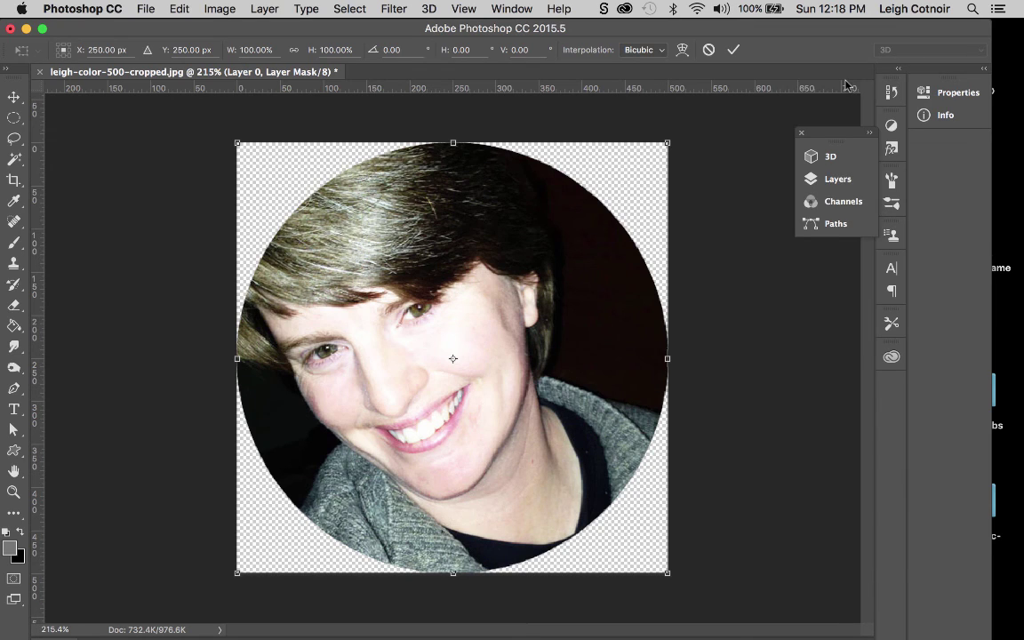
click(836, 179)
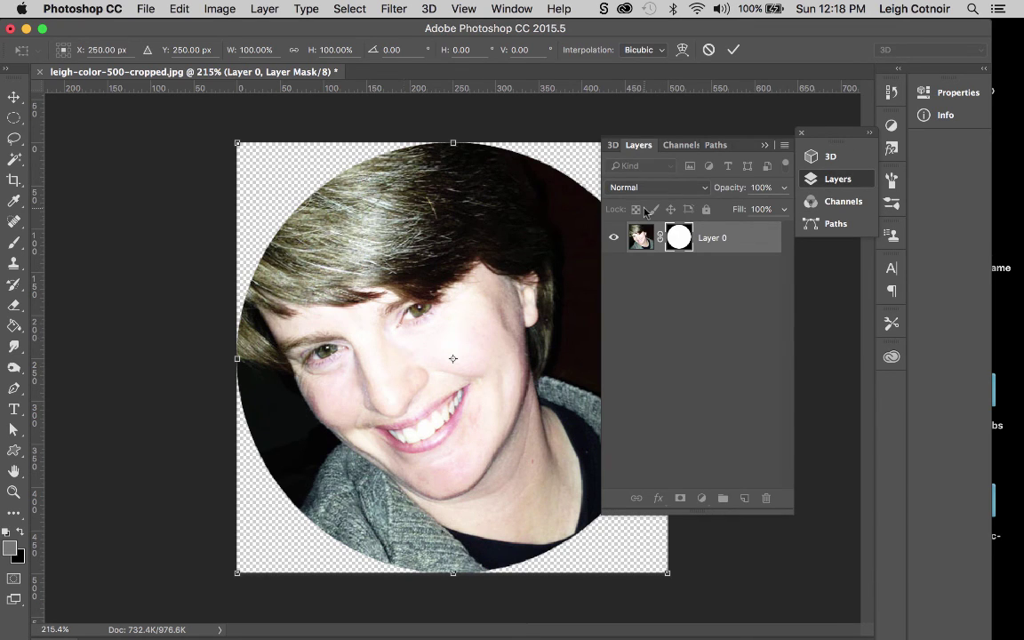
click(694, 133)
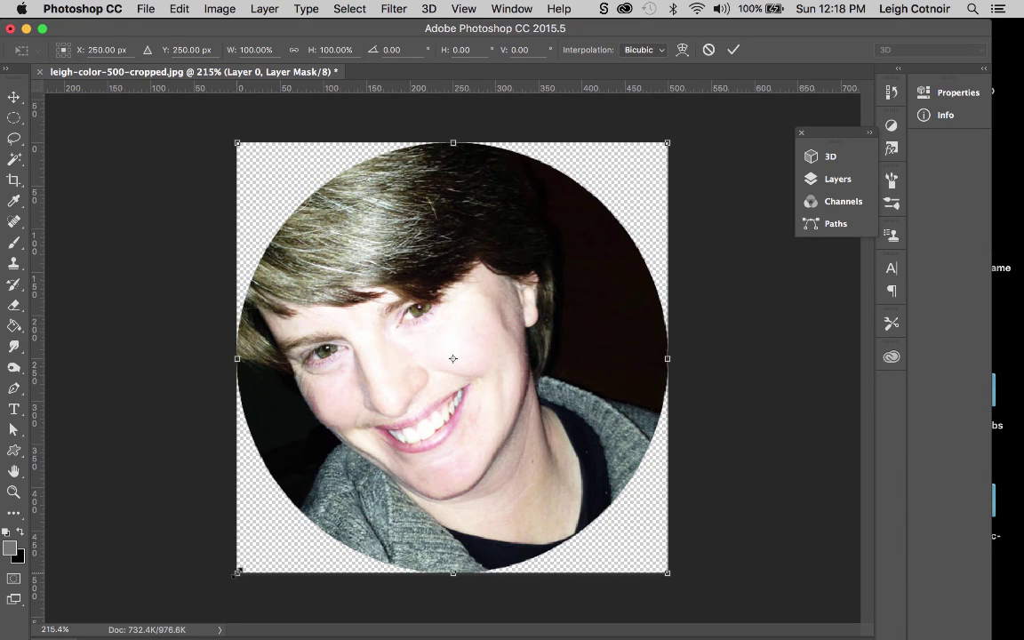
Scale the masked portrait proportionally around its center to about 90.4% and apply the transform
drag(237, 572, 251, 545)
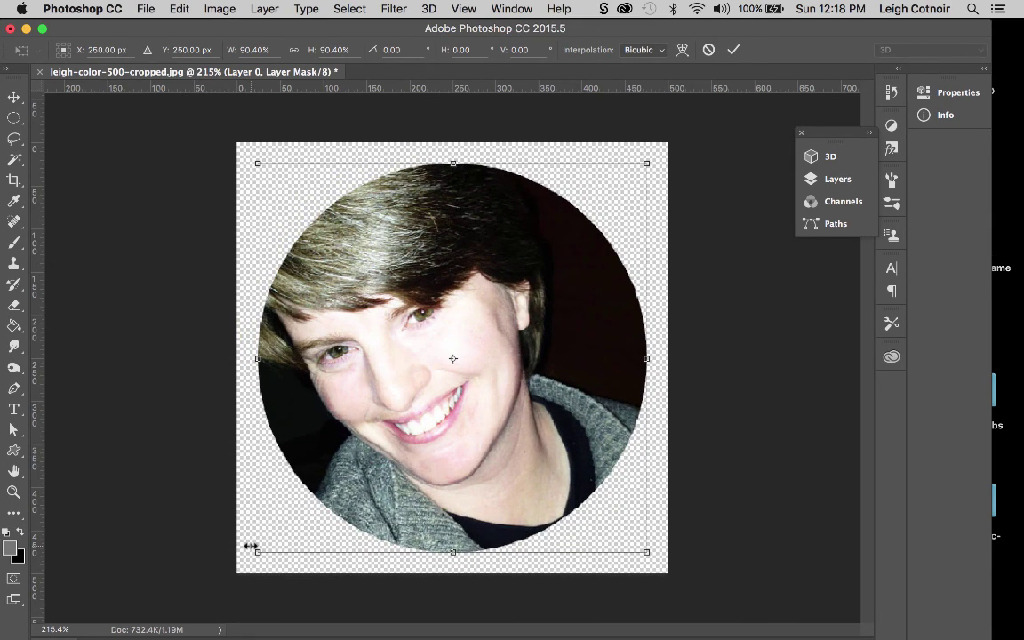
key(Return)
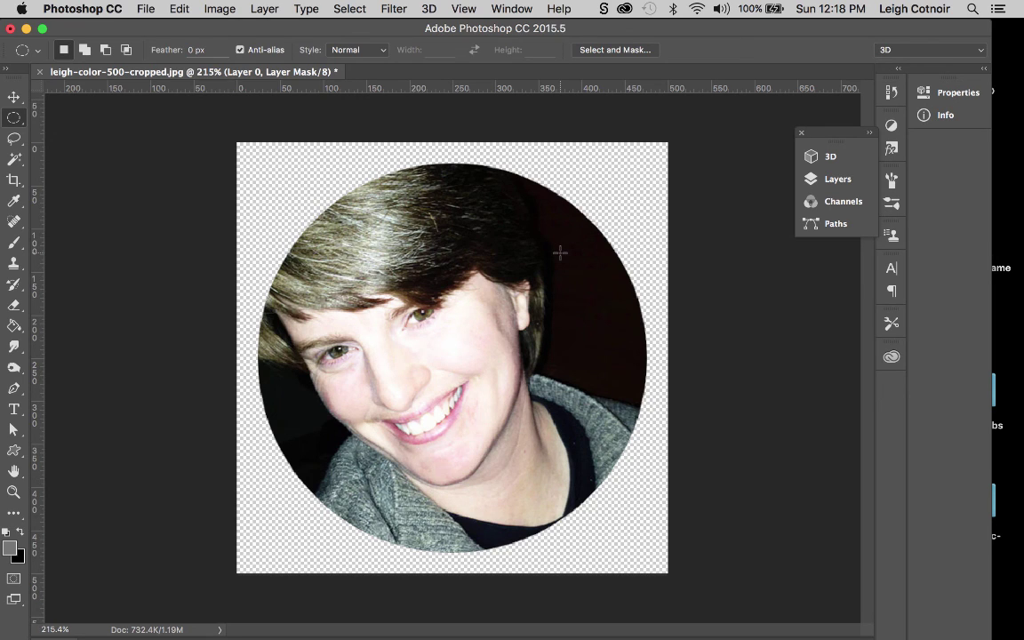
Target Layer 0's image thumbnail rather than its mask and add a Drop Shadow effect to the layer
click(837, 179)
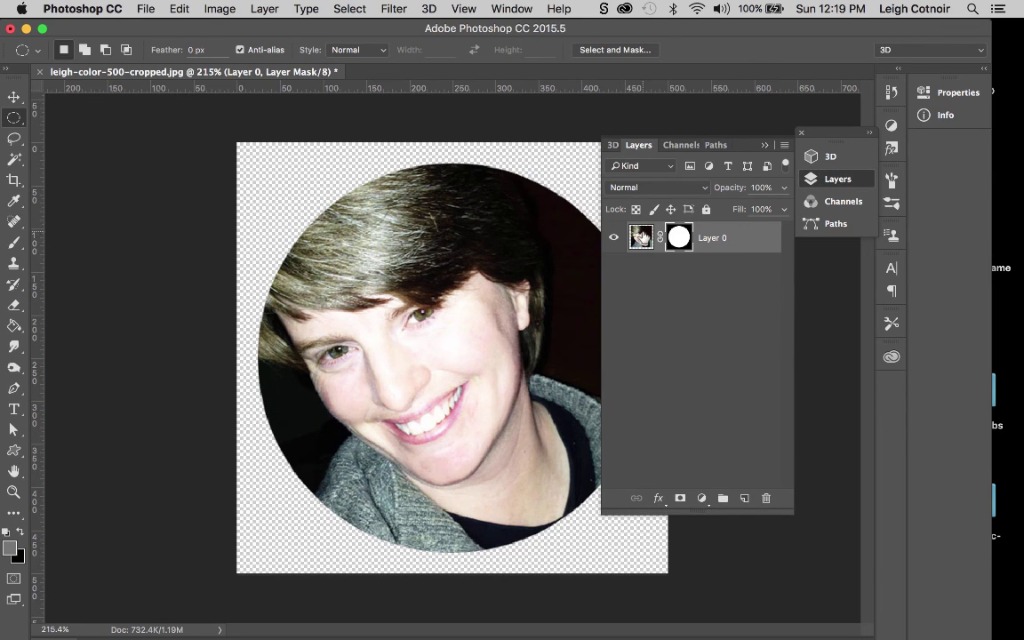
click(641, 237)
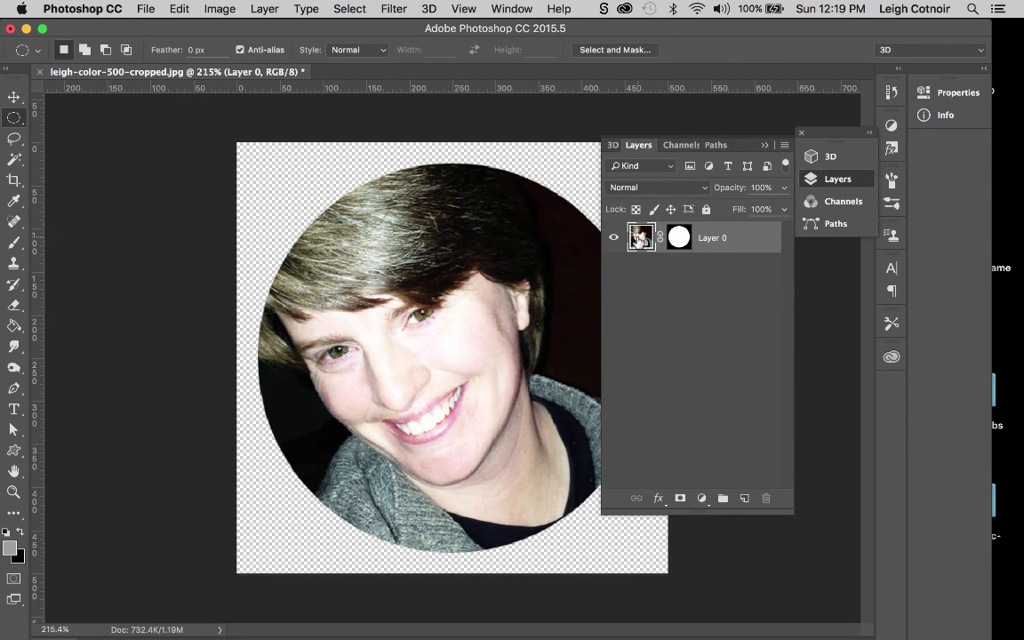
click(681, 236)
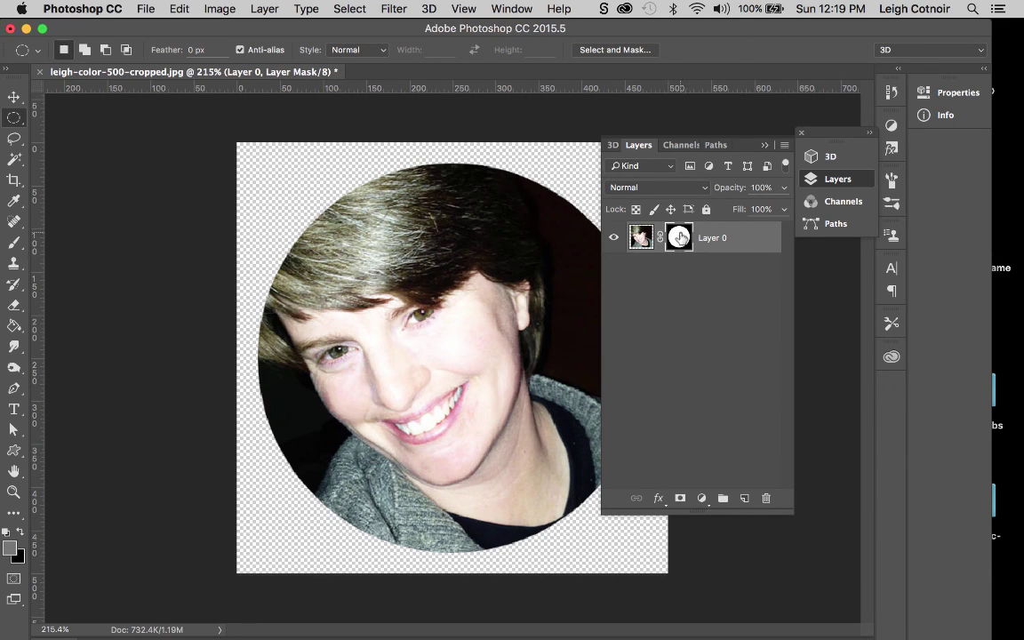
click(641, 239)
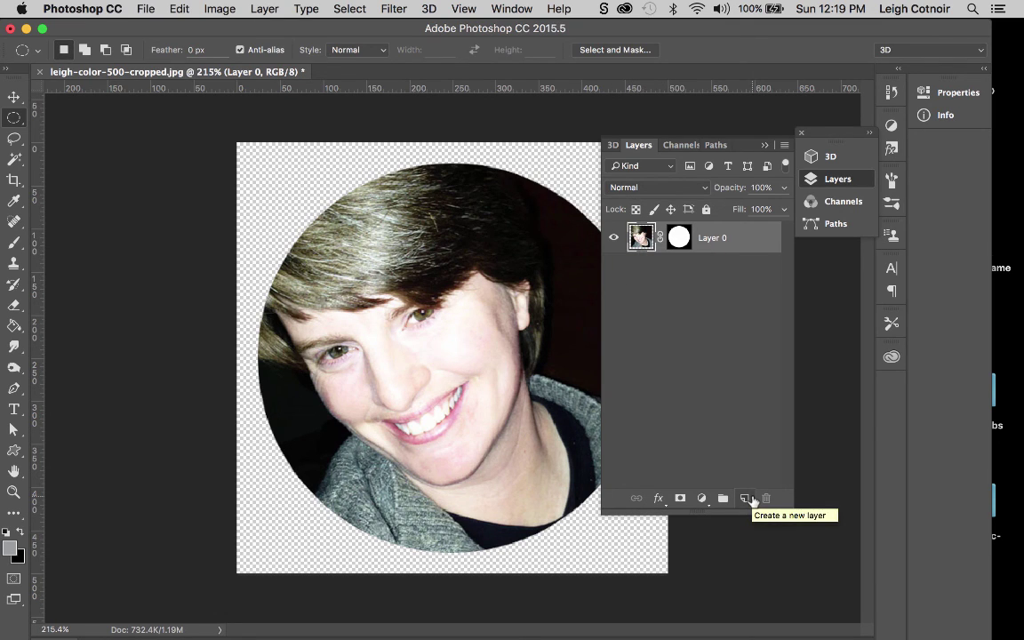
click(659, 500)
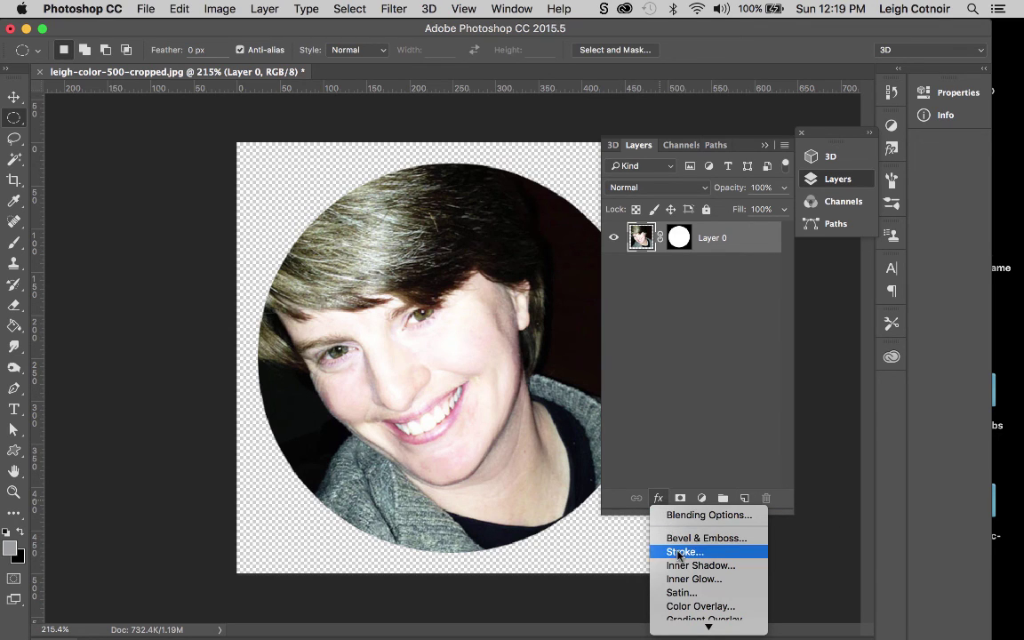
scroll(685, 578, down, 2)
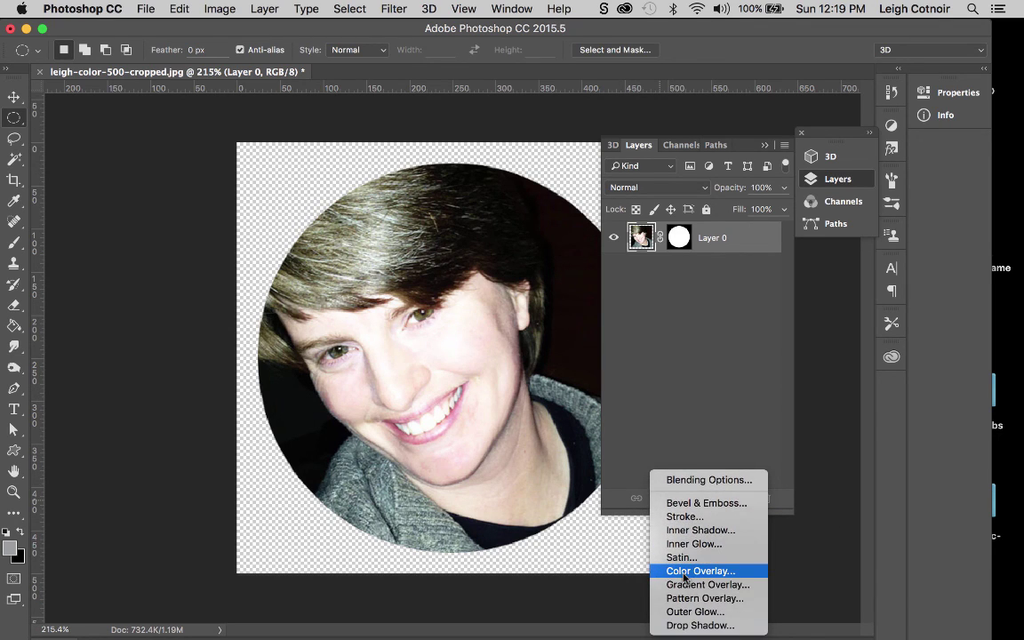
click(691, 626)
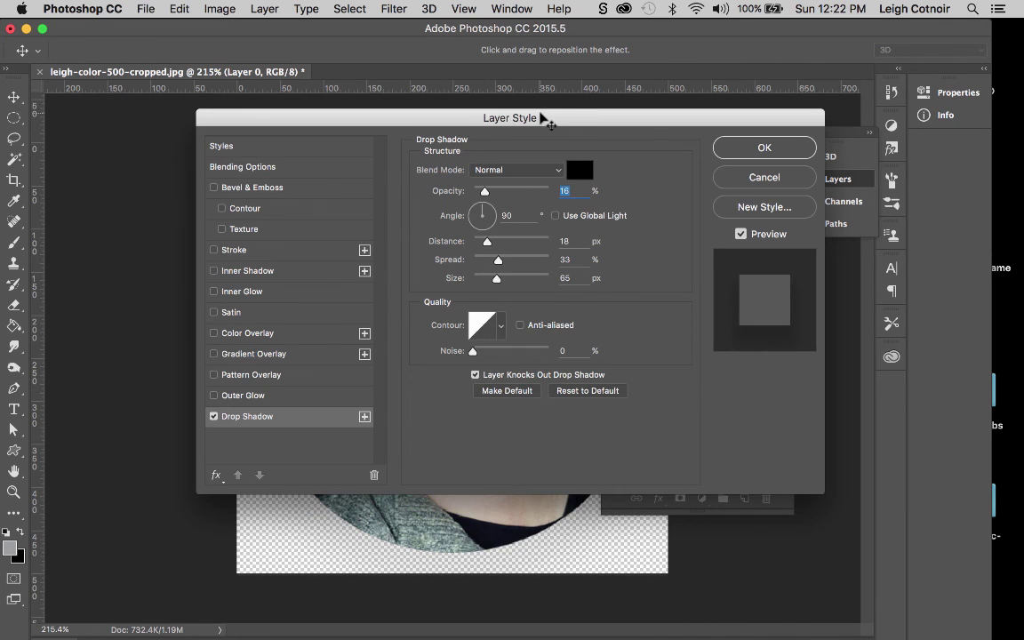
Clear the view of the portrait and reposition the drop shadow directly on the canvas to a 14° angle and 16 px distance
drag(540, 111, 354, 7)
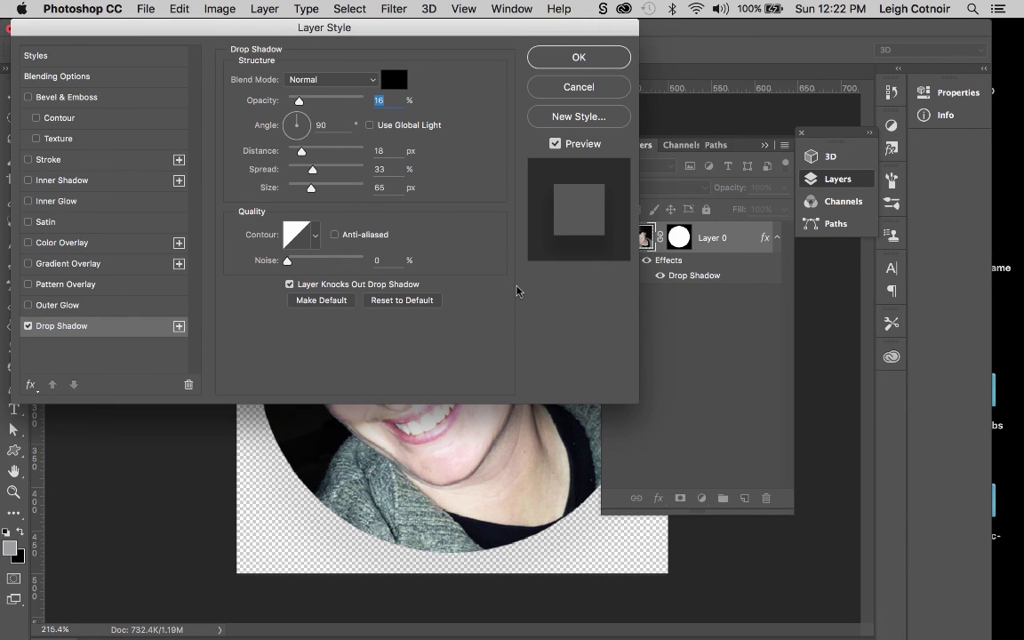
drag(440, 29, 389, 338)
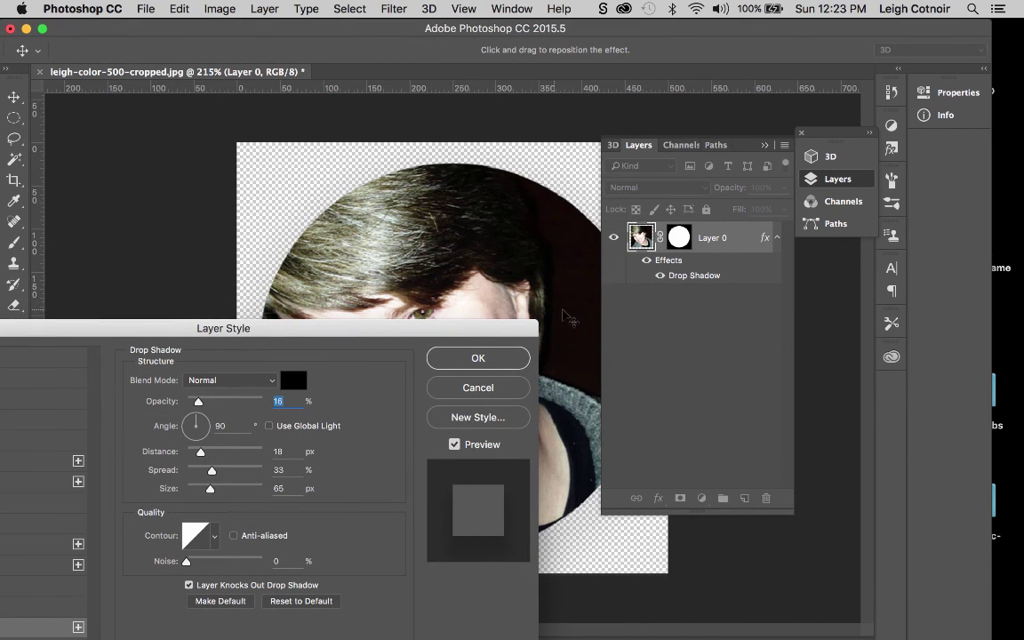
click(764, 145)
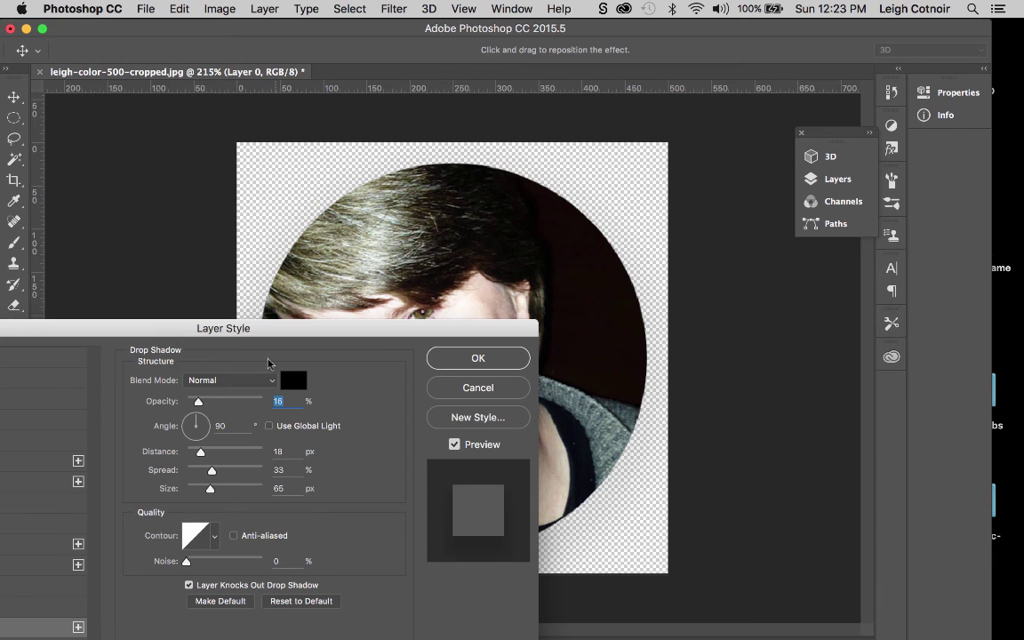
drag(213, 326, 705, 255)
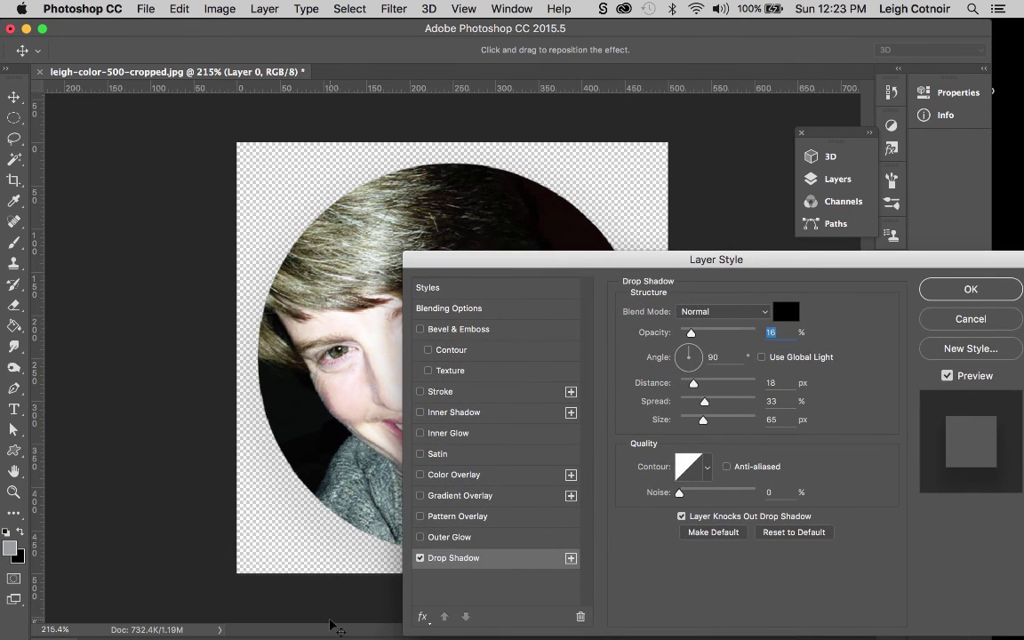
drag(349, 531, 319, 503)
drag(496, 261, 718, 144)
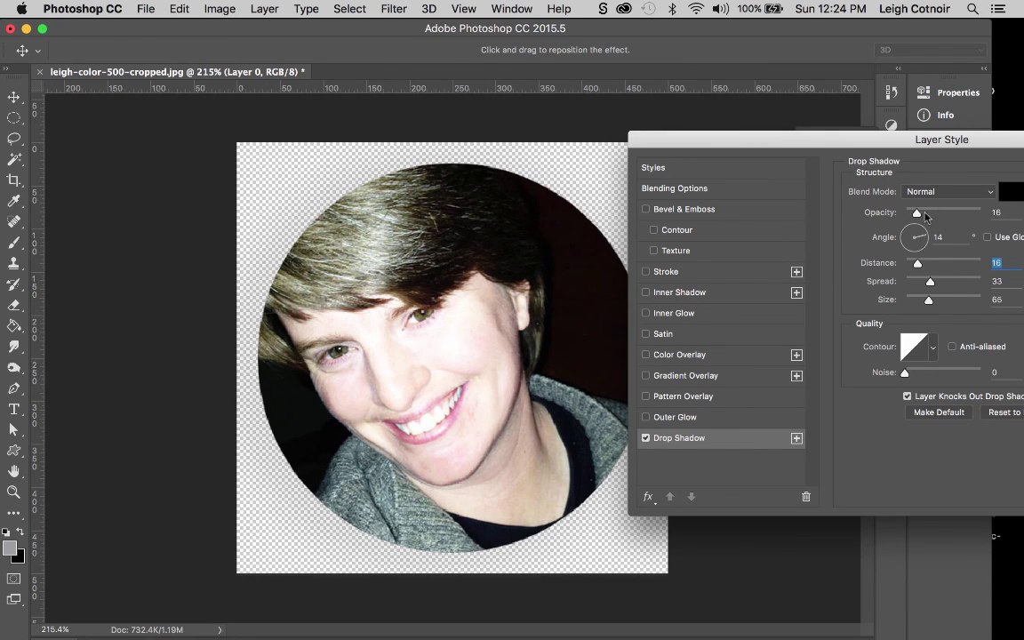
Set the drop shadow to 75% opacity, 6 px distance, 13% spread and 10 px size
drag(918, 216, 965, 215)
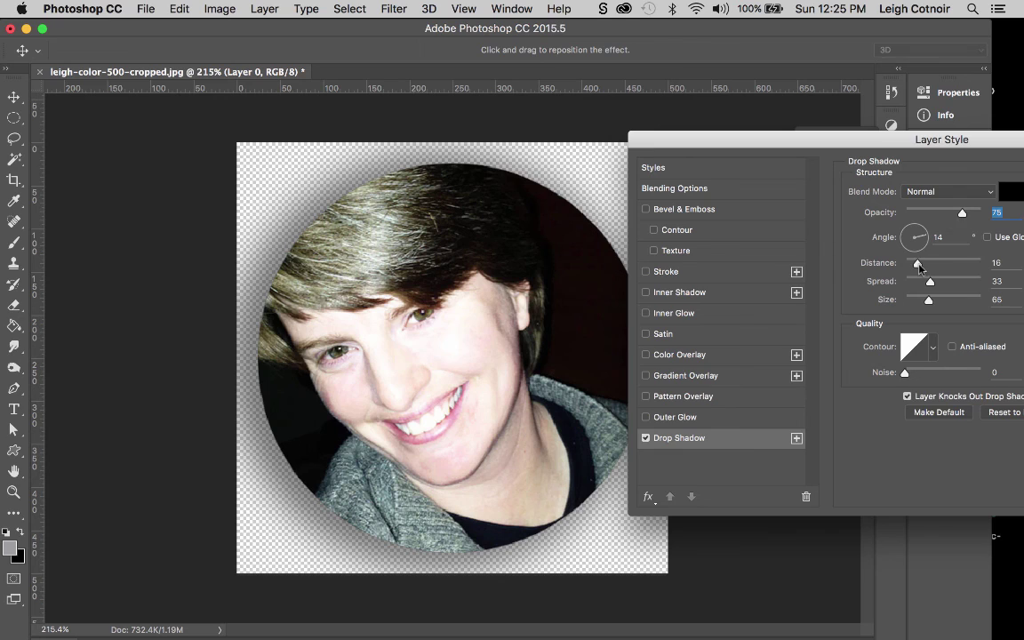
drag(919, 264, 913, 303)
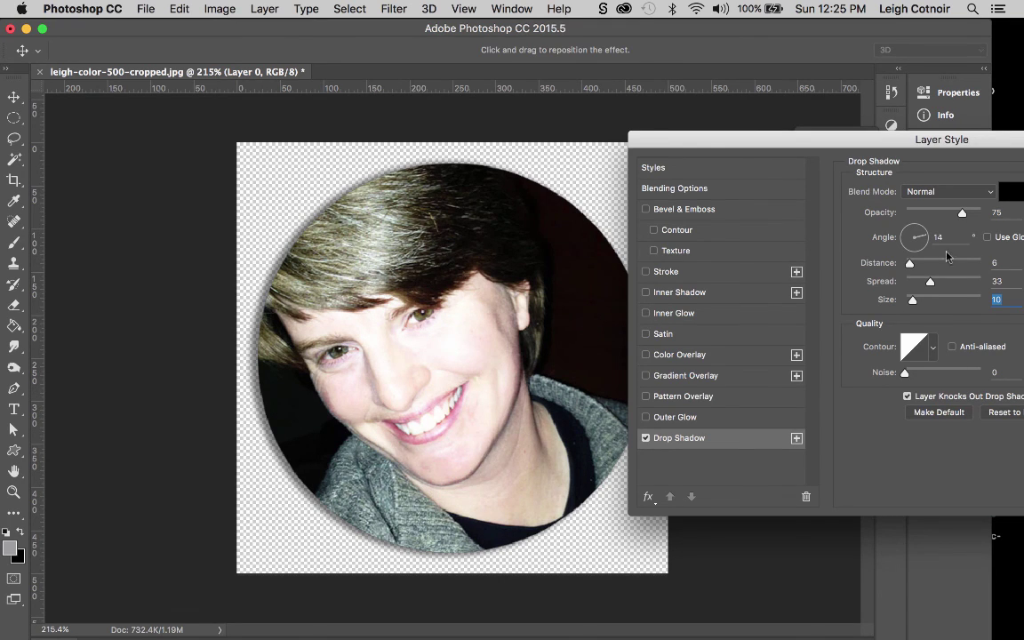
drag(932, 283, 914, 285)
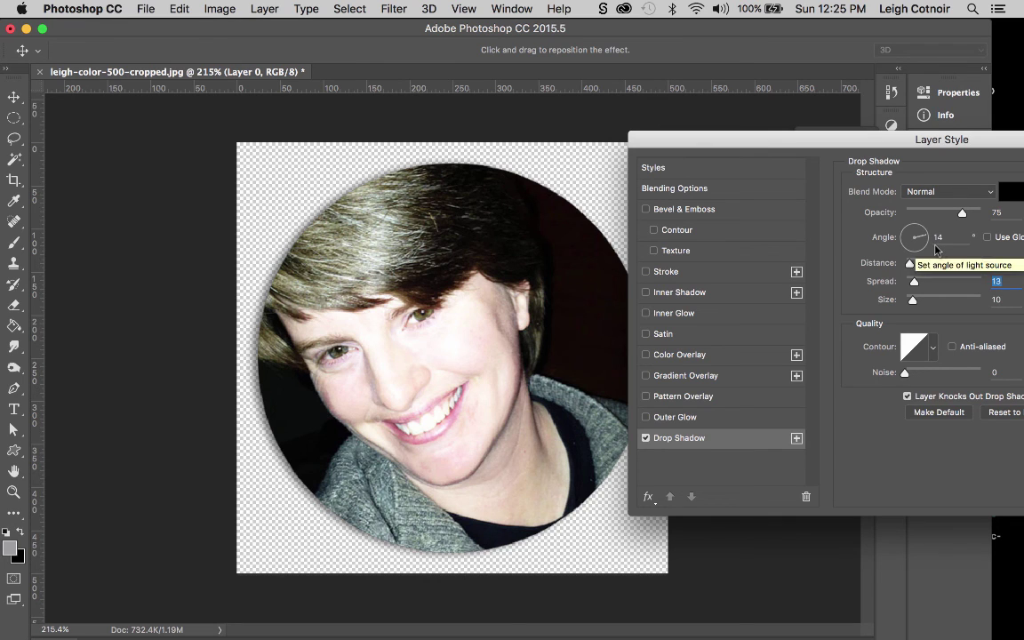
drag(810, 148, 866, 345)
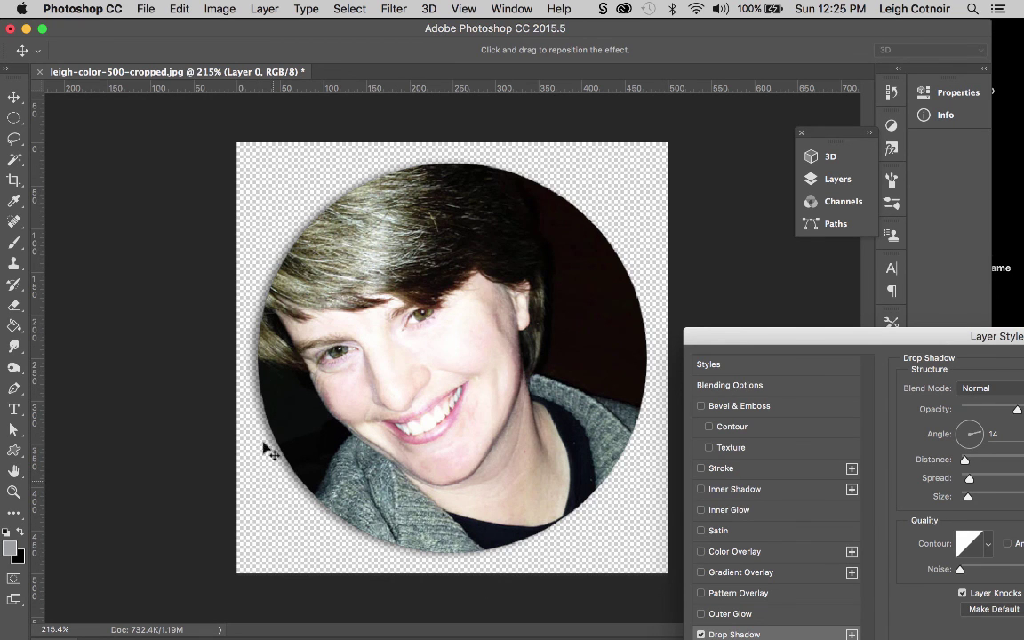
Turn on Use Global Light for the drop shadow and set its angle to 90°
drag(761, 339, 551, 126)
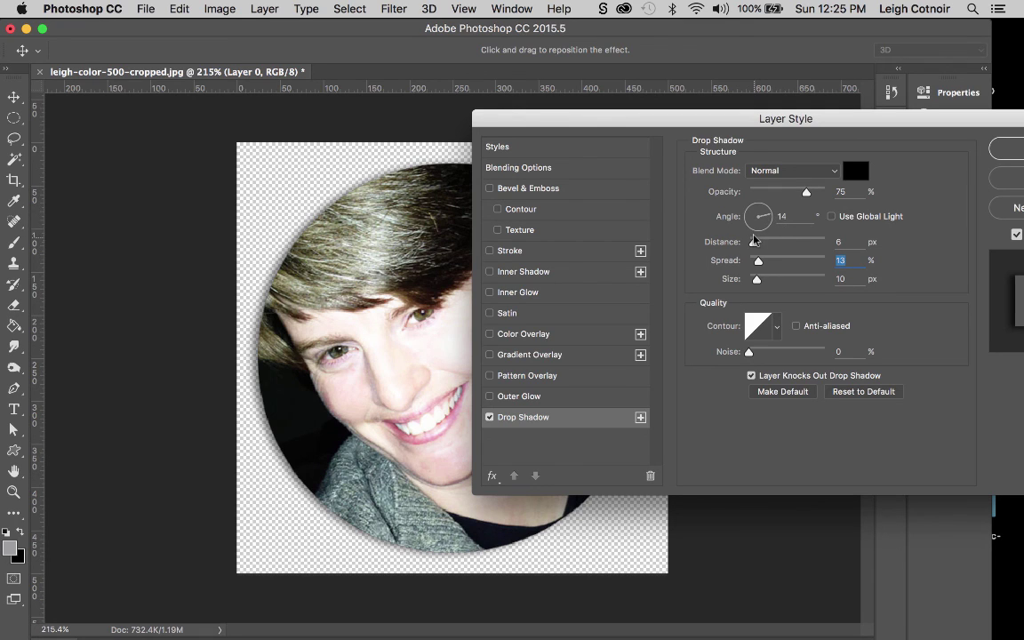
click(832, 220)
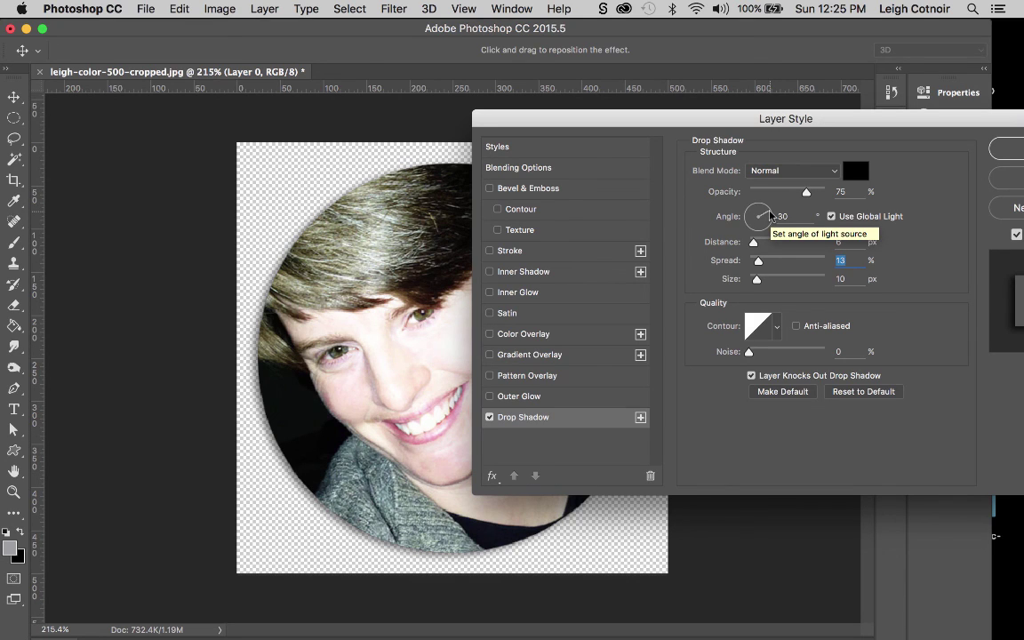
drag(766, 213, 760, 211)
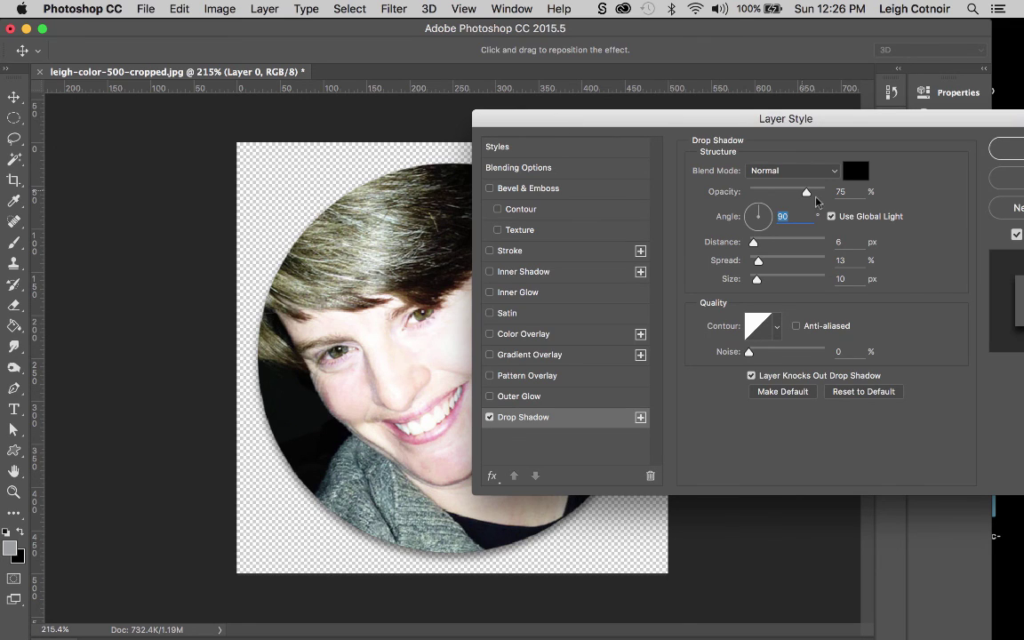
drag(616, 118, 827, 105)
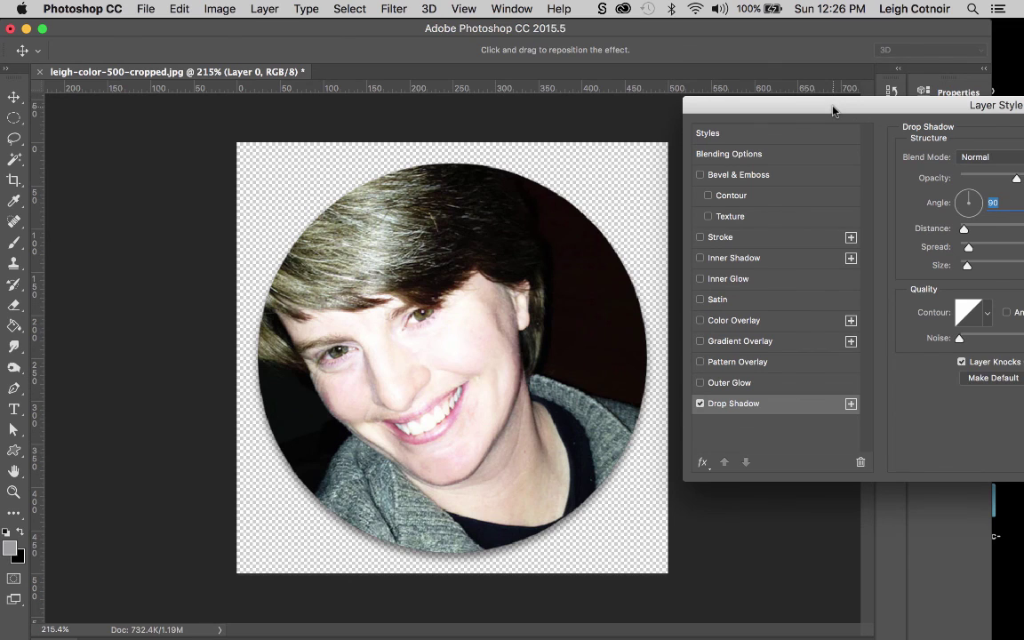
Fine-tune the drop shadow to 6 px distance, 14% spread and 13 px size, and apply the layer style
drag(832, 110, 661, 103)
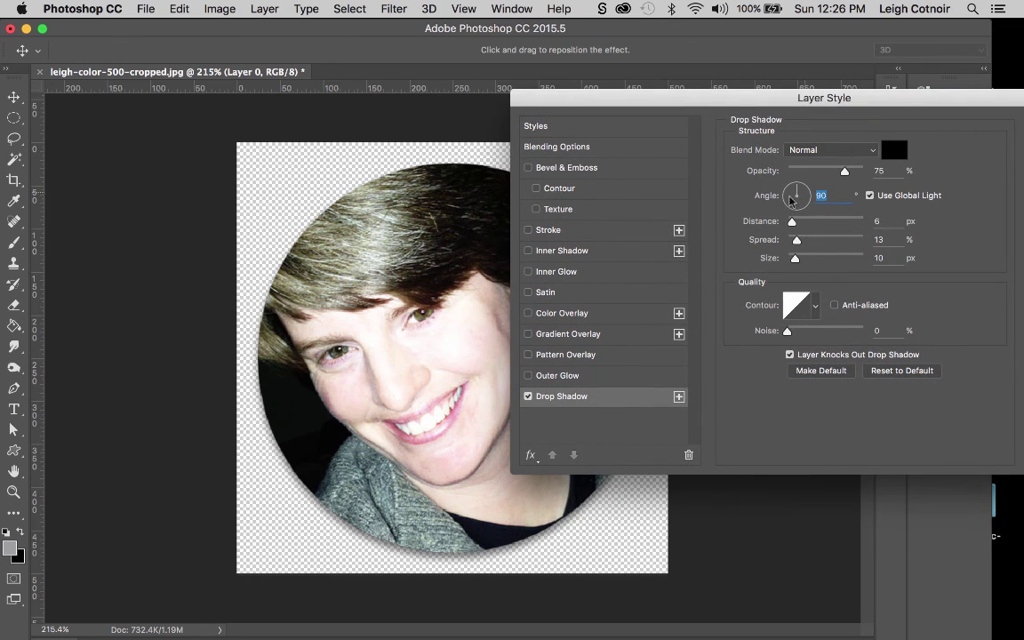
drag(735, 98, 671, 27)
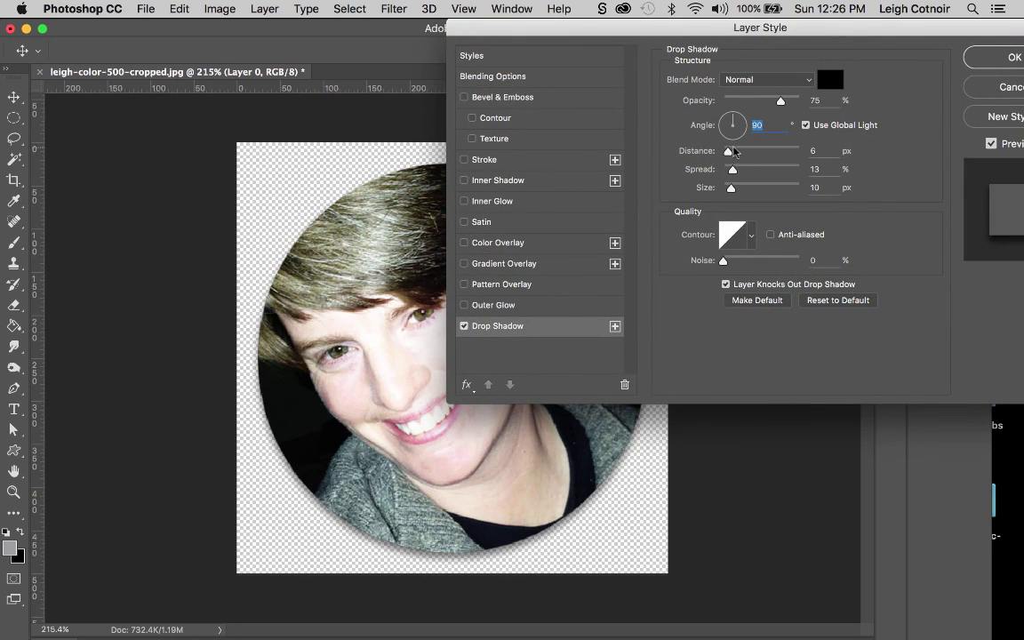
mouse_move(729, 153)
mouse_down()
mouse_move(751, 156)
mouse_move(733, 159)
mouse_up()
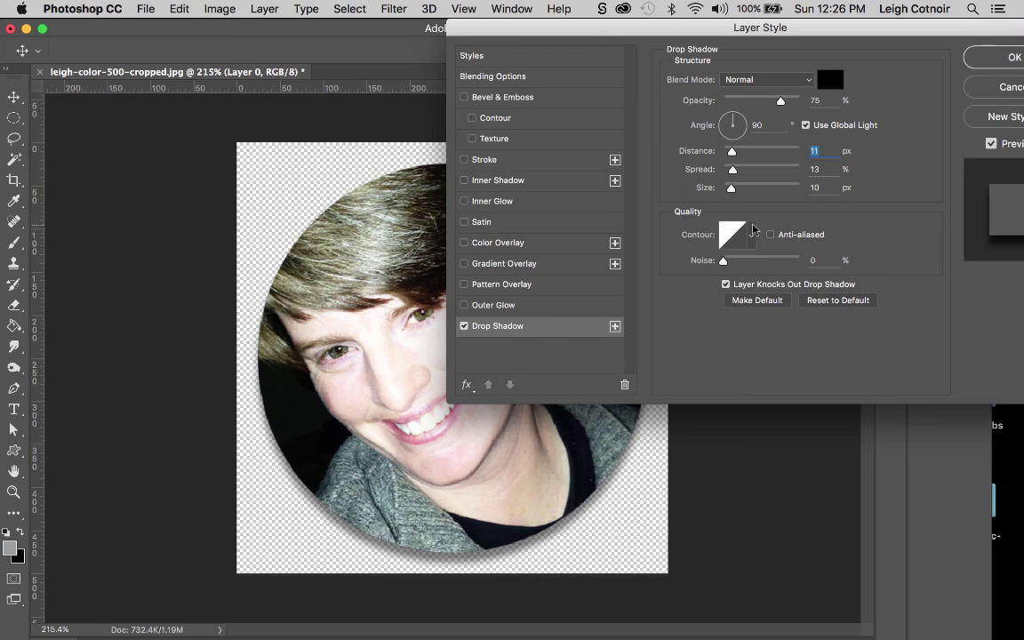
drag(731, 152, 730, 188)
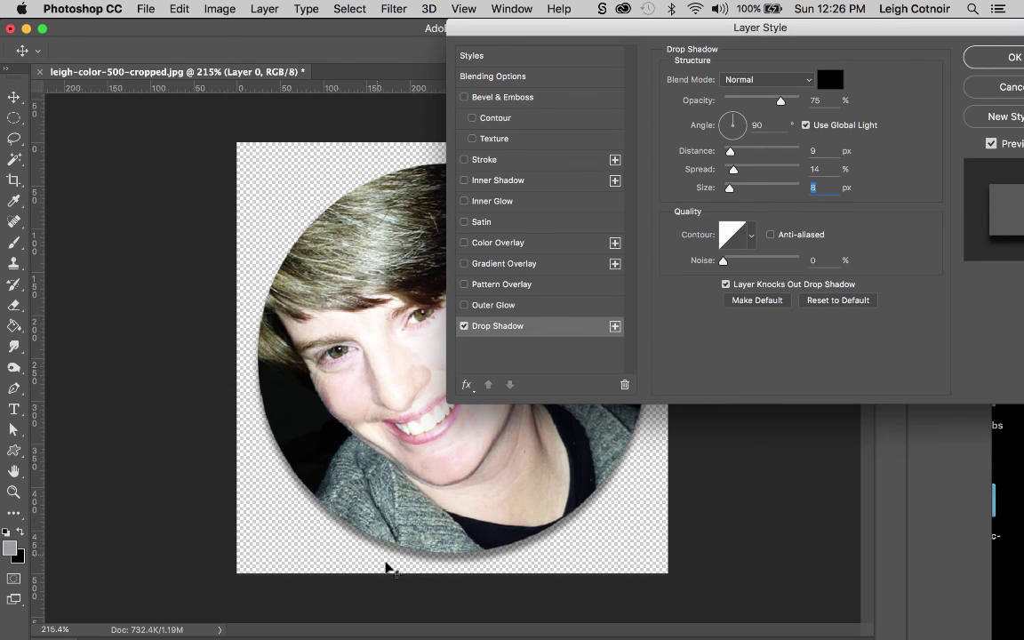
drag(733, 189, 736, 192)
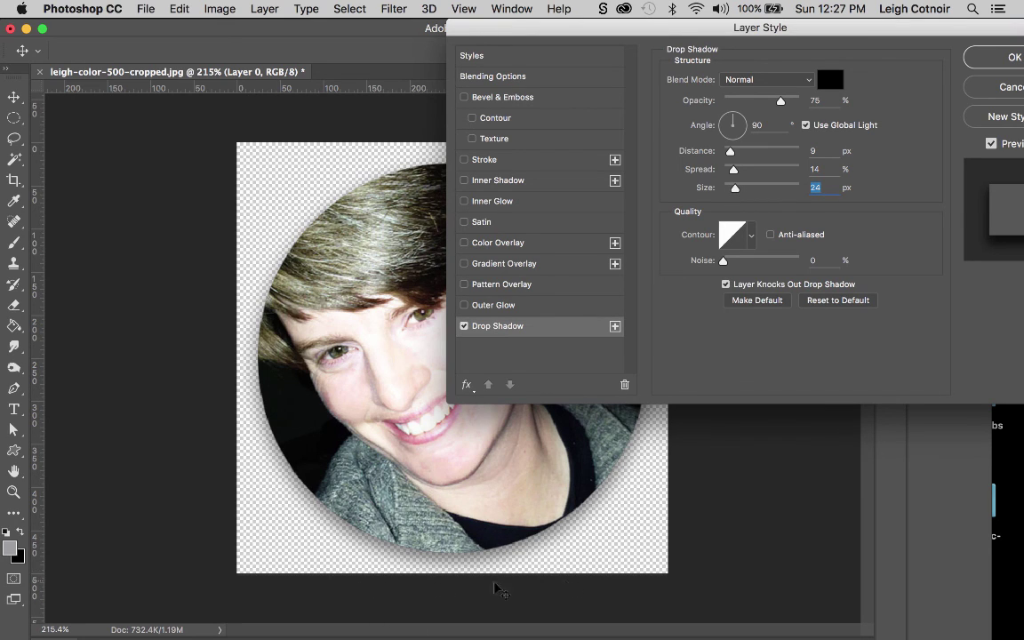
mouse_move(736, 189)
mouse_down()
mouse_move(728, 153)
mouse_move(732, 192)
mouse_up()
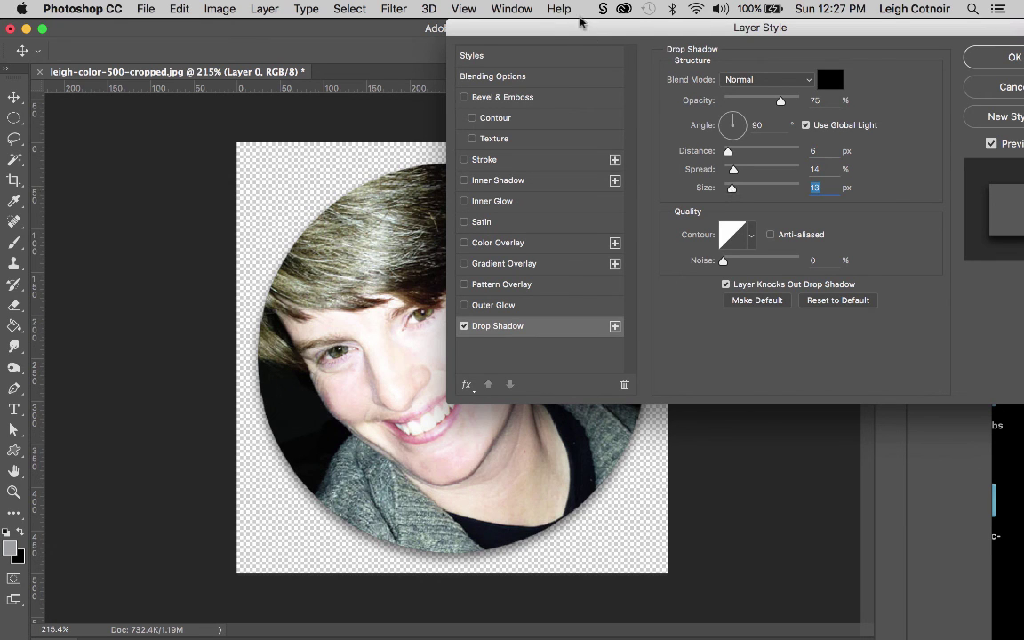
drag(491, 28, 353, 5)
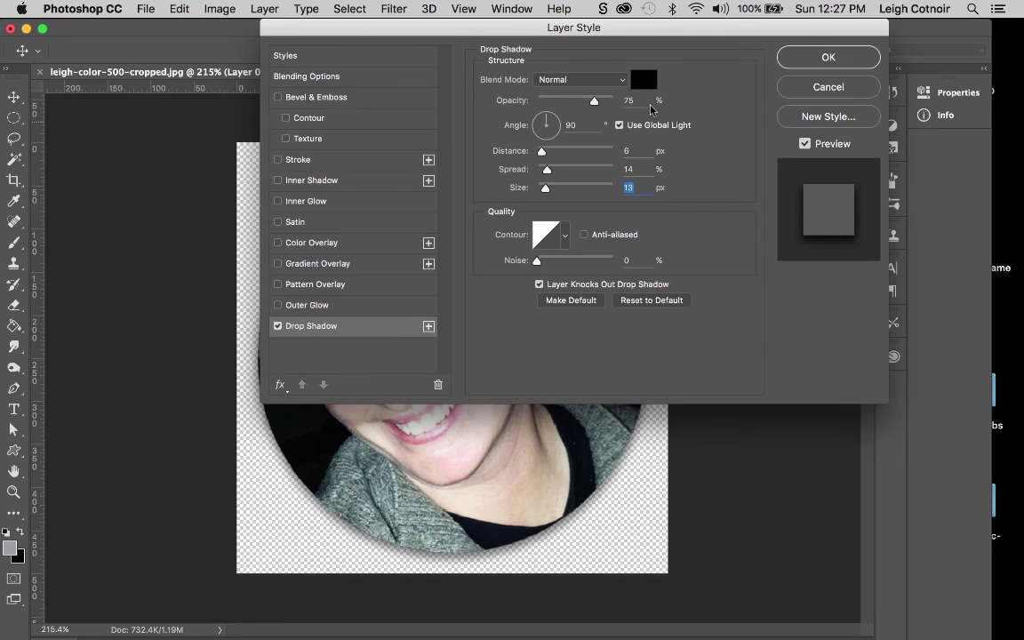
click(828, 57)
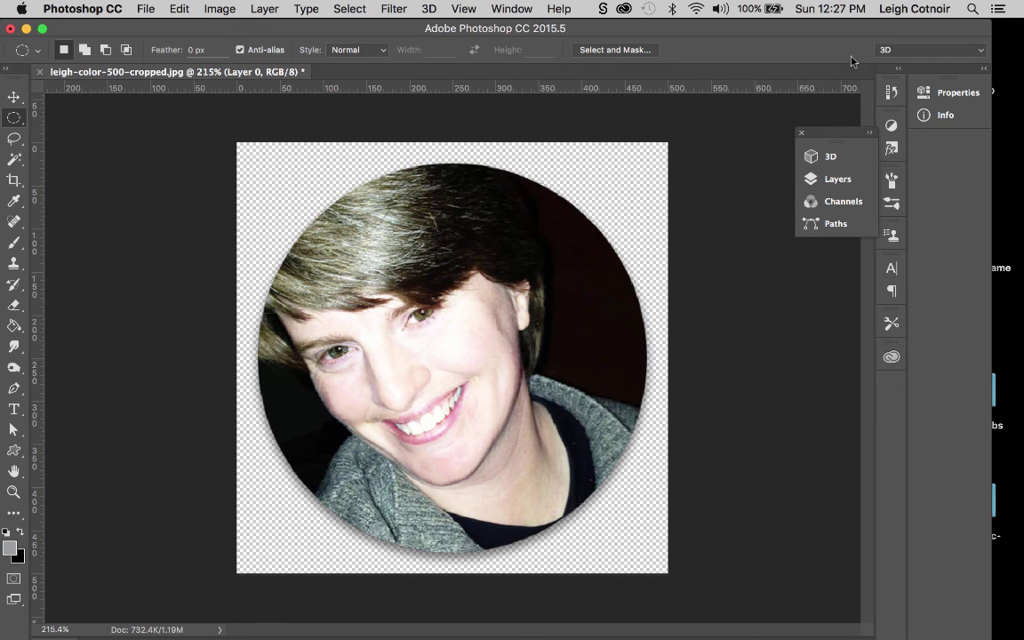
Add a new empty layer and place it beneath the masked portrait layer
click(813, 179)
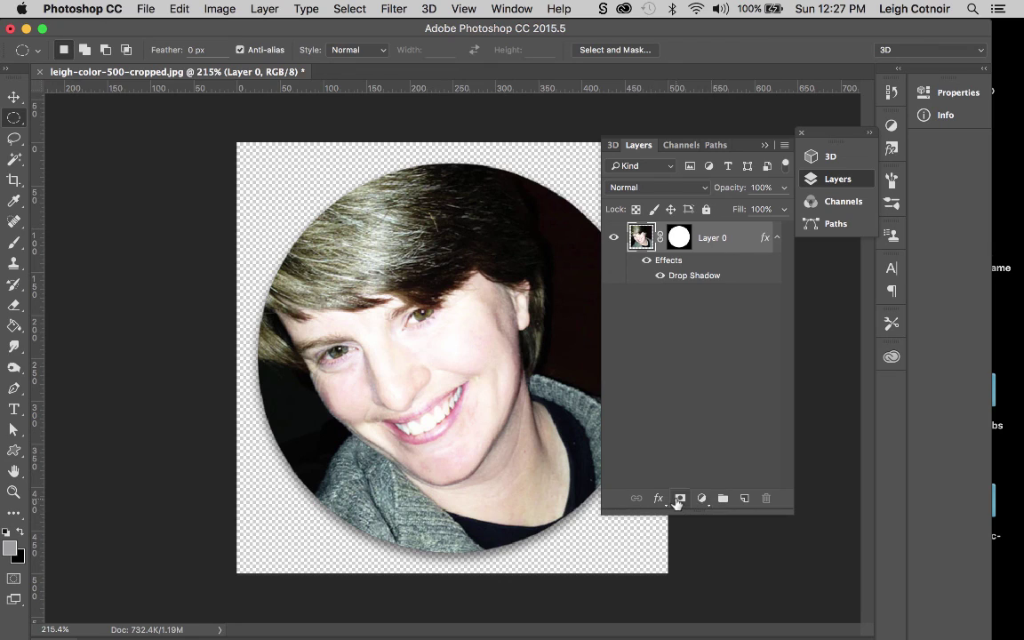
click(746, 500)
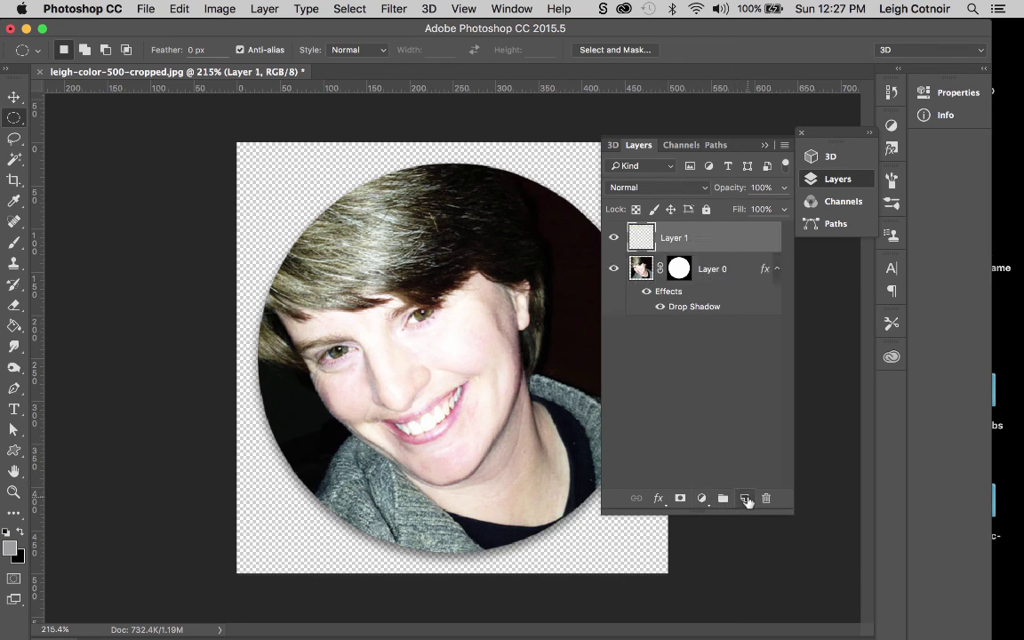
drag(613, 232, 663, 322)
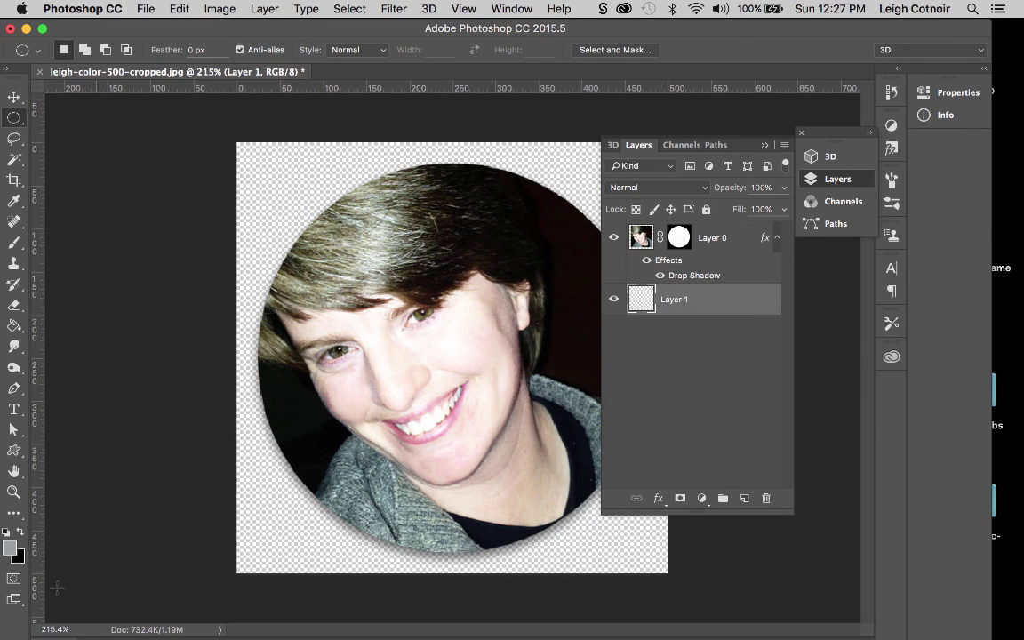
Set the foreground color to white (ffffff) and fill the new layer with it using the Paint Bucket tool
click(11, 550)
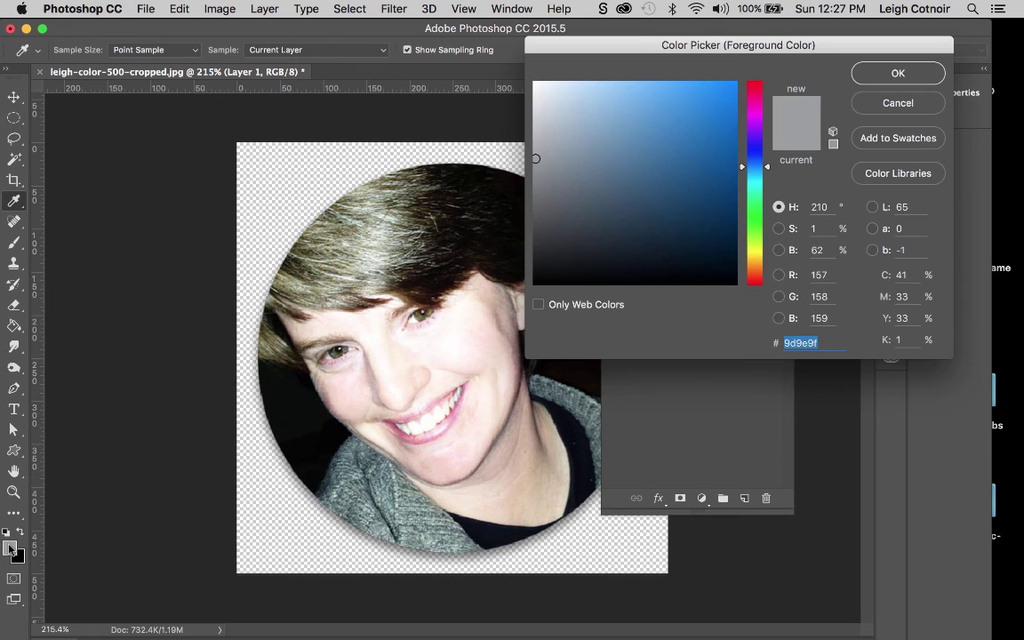
click(533, 80)
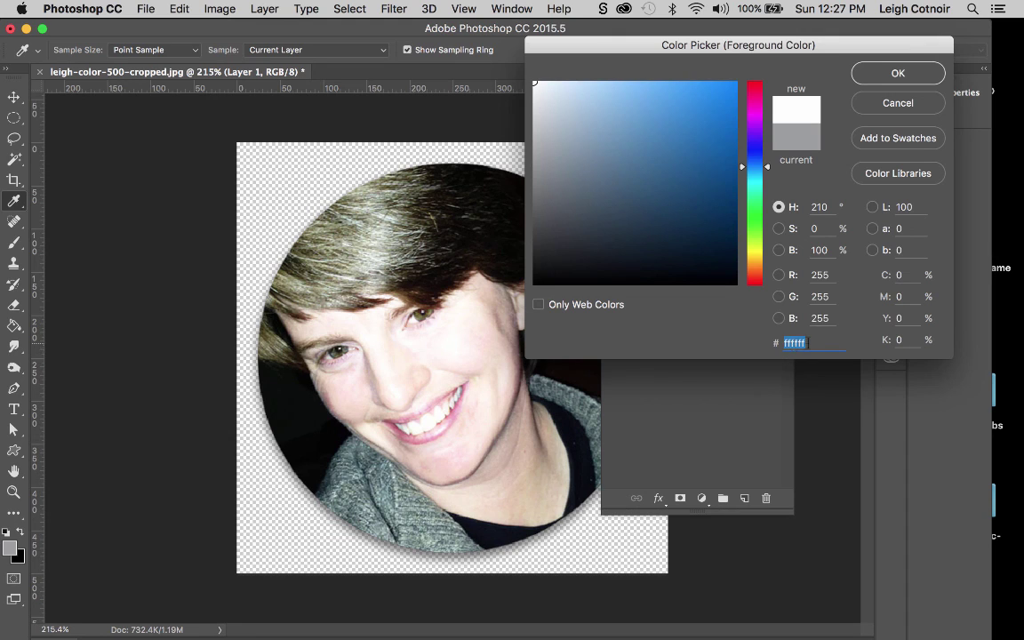
key(Return)
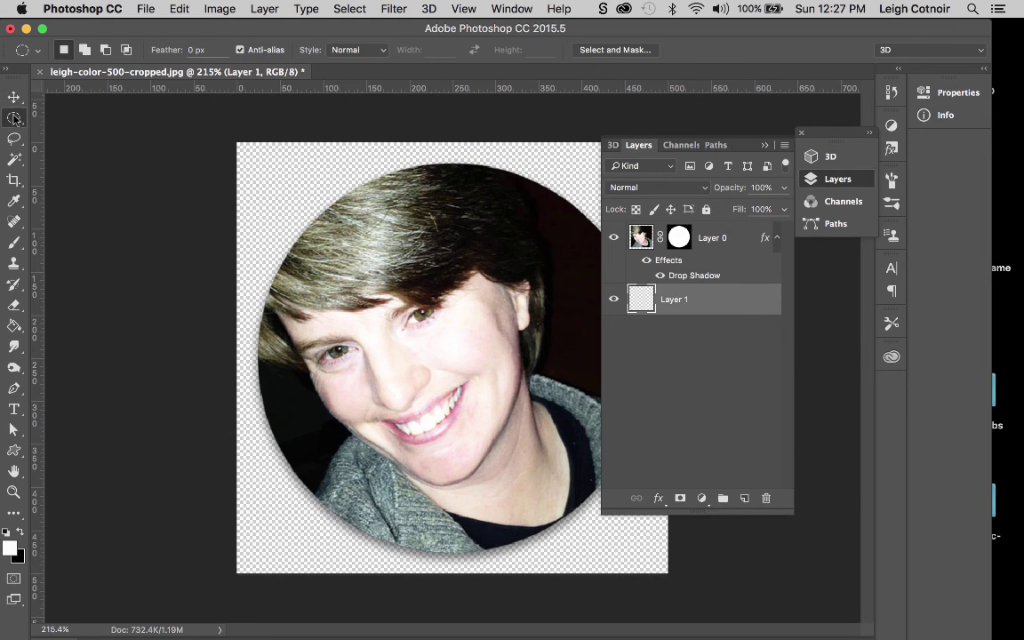
click(14, 326)
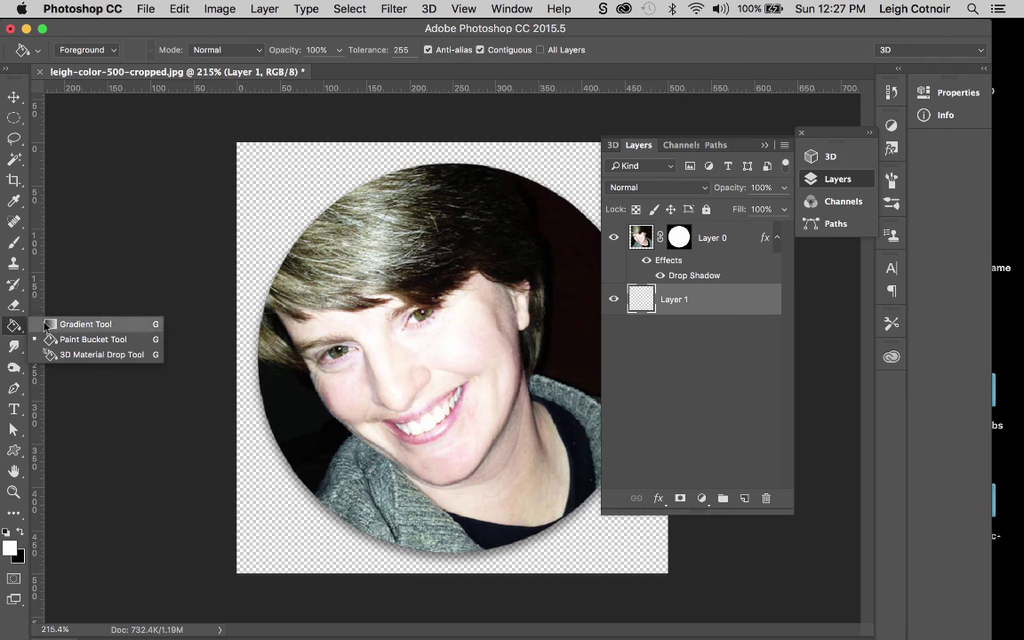
click(68, 339)
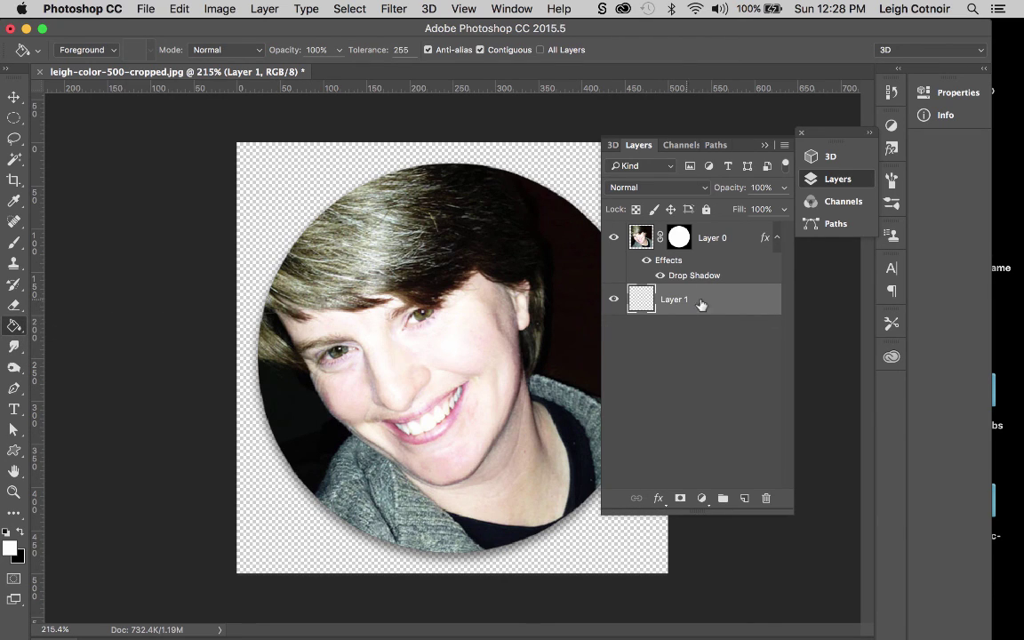
click(264, 179)
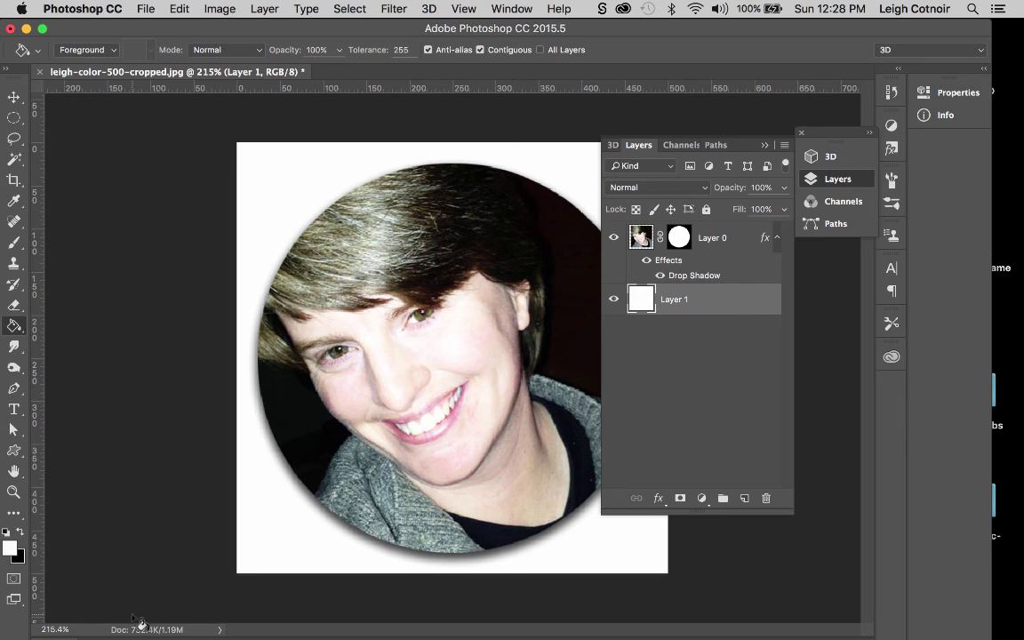
Hide the white background layer beneath the portrait
click(55, 629)
text(100)
key(Return)
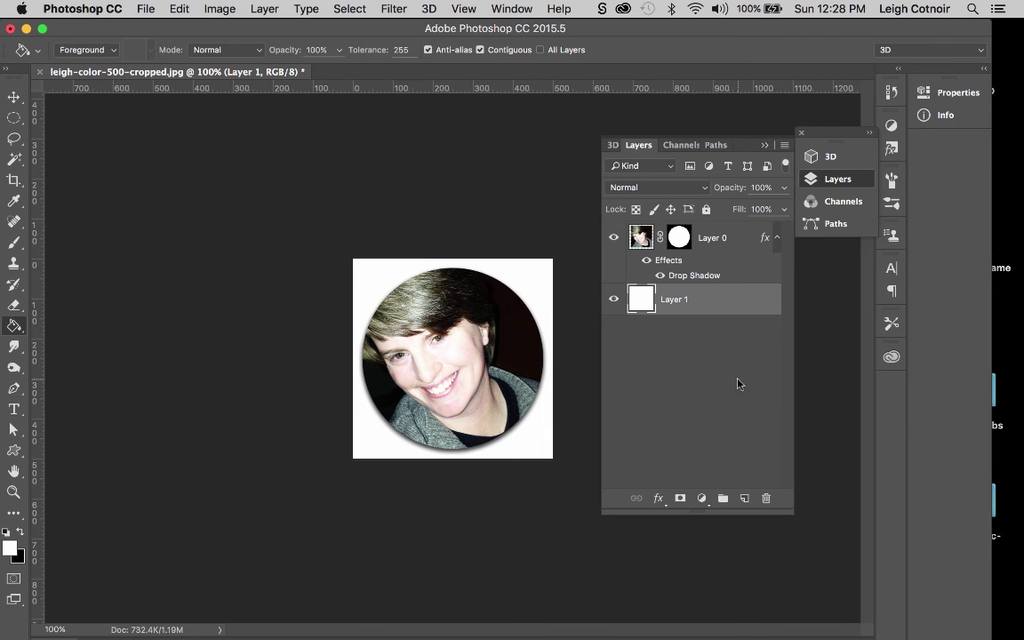
click(613, 301)
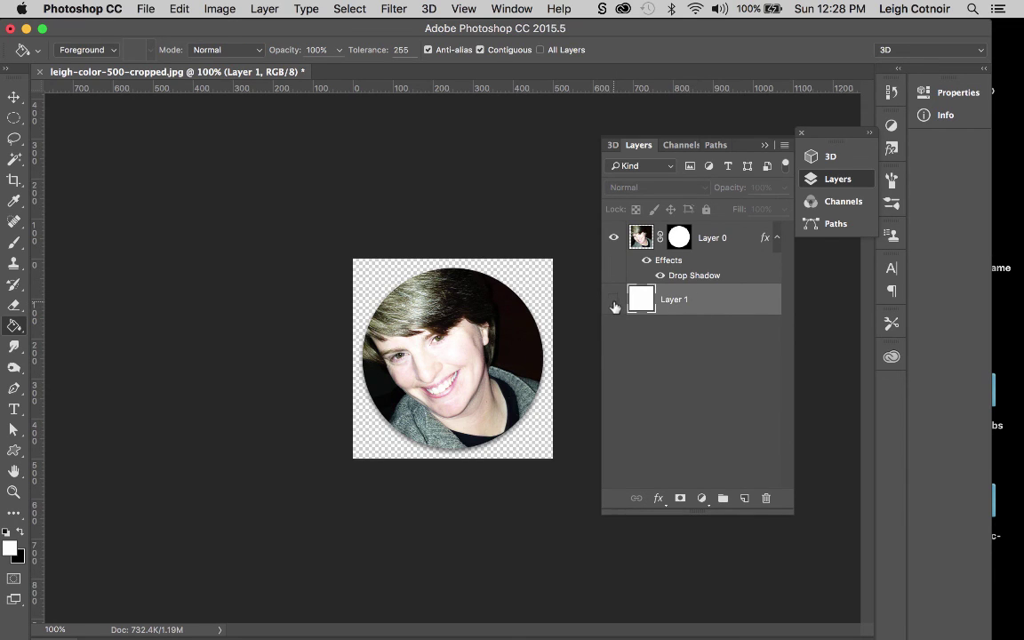
Start an Export As of the masked portrait and choose PNG as the file format
click(146, 8)
mouse_move(164, 249)
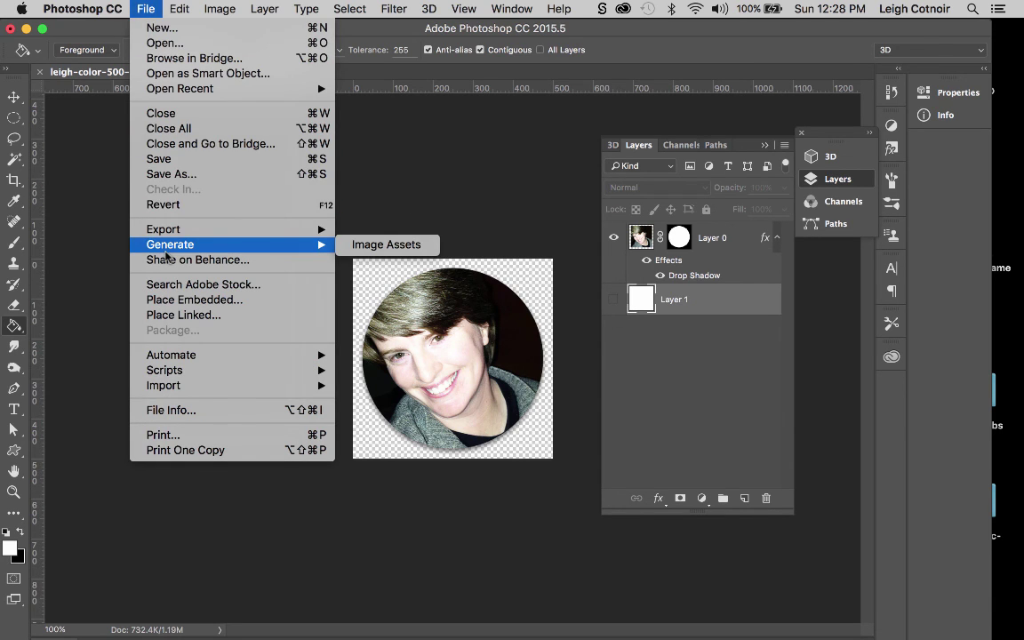
mouse_move(153, 228)
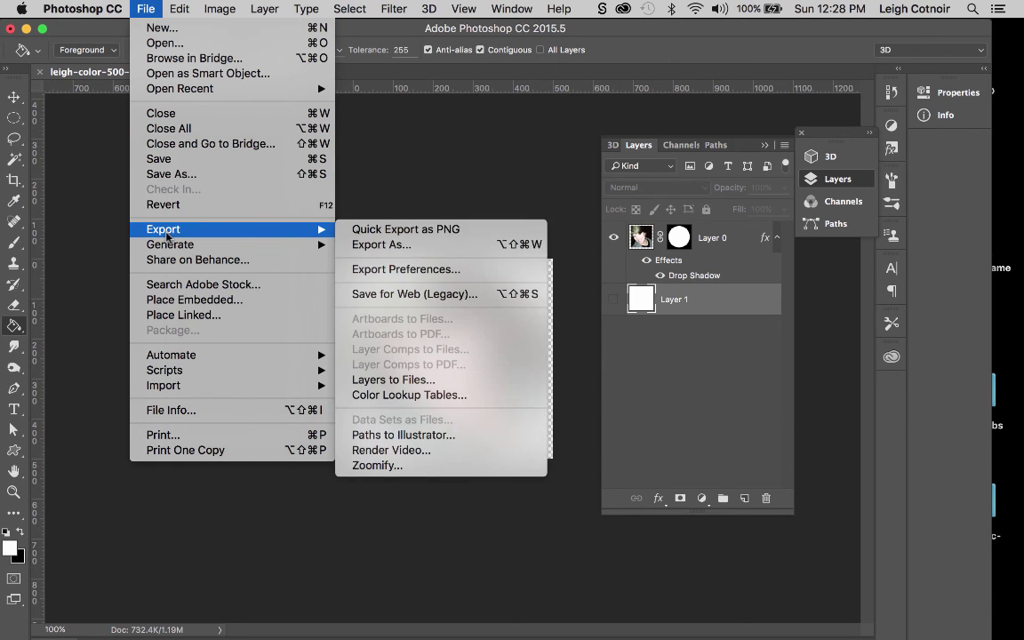
click(373, 250)
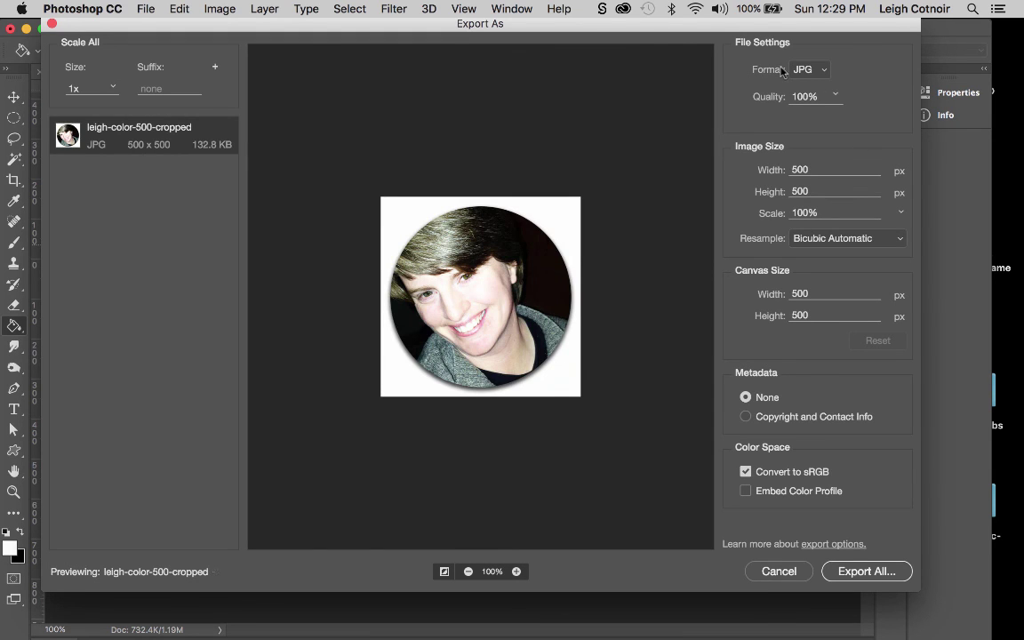
click(822, 71)
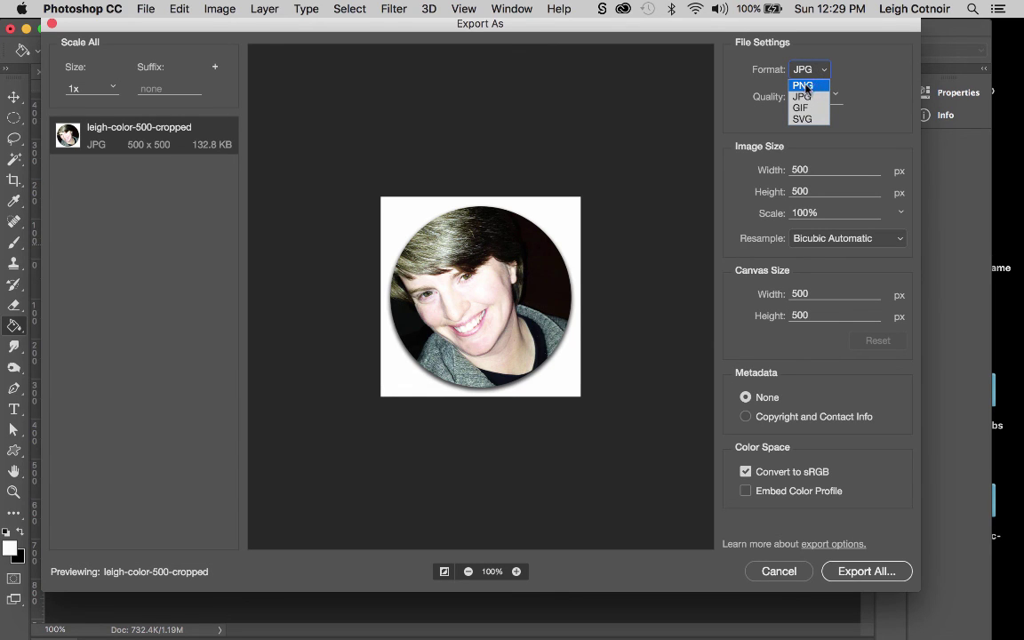
click(806, 86)
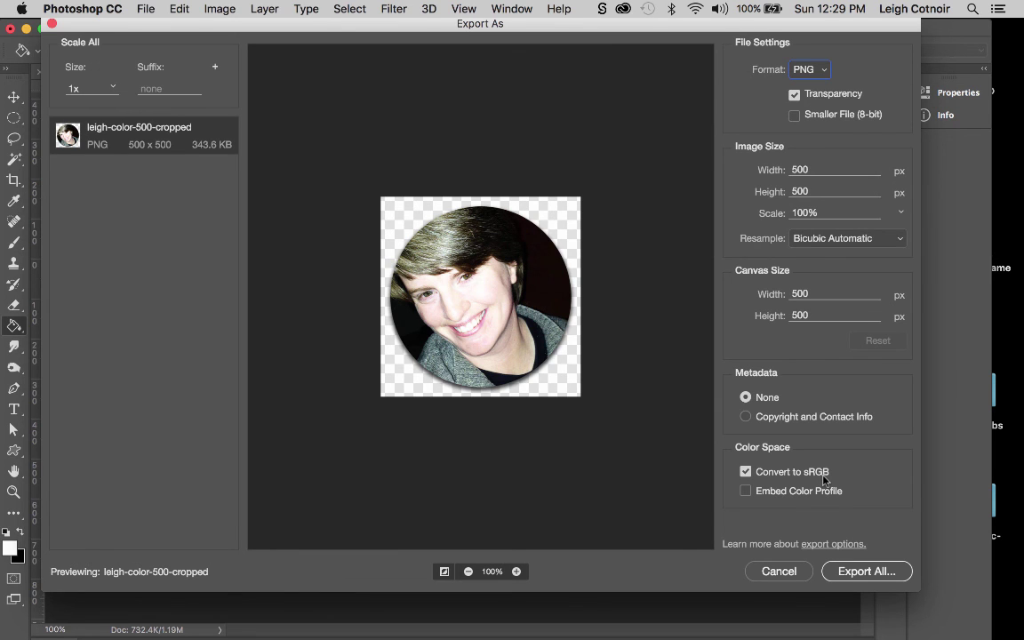
Export the PNG to the animate-cc-project folder, replacing "cropped" with "masked" in the file name
click(855, 573)
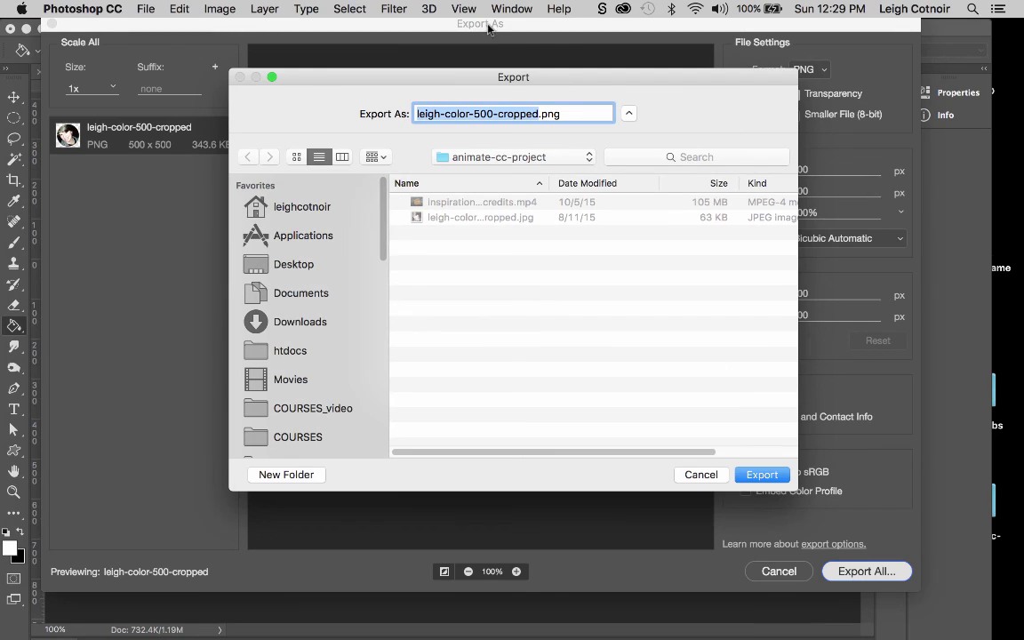
click(473, 114)
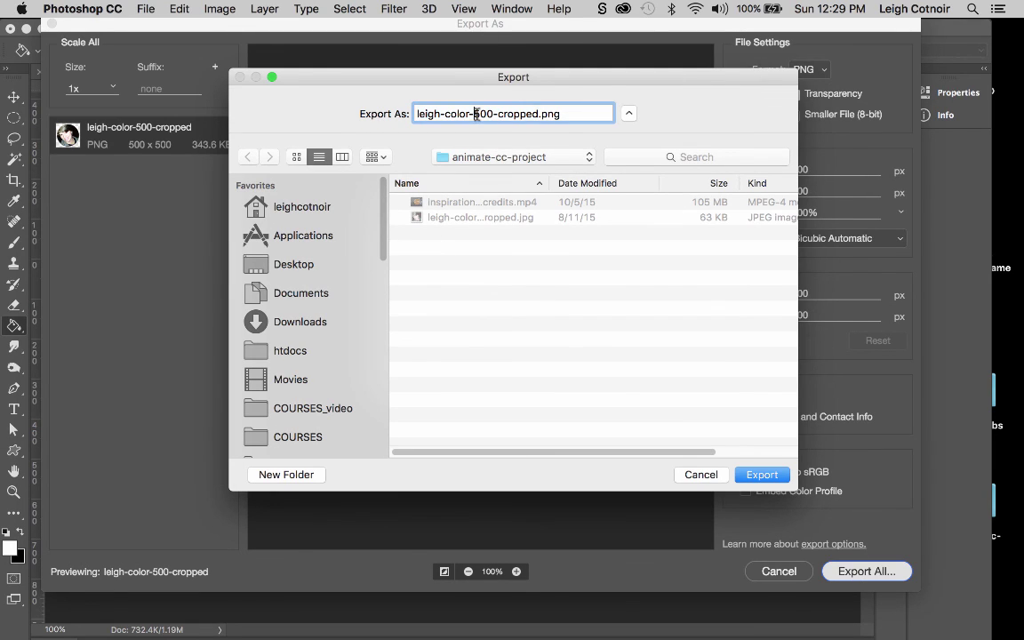
double_click(534, 113)
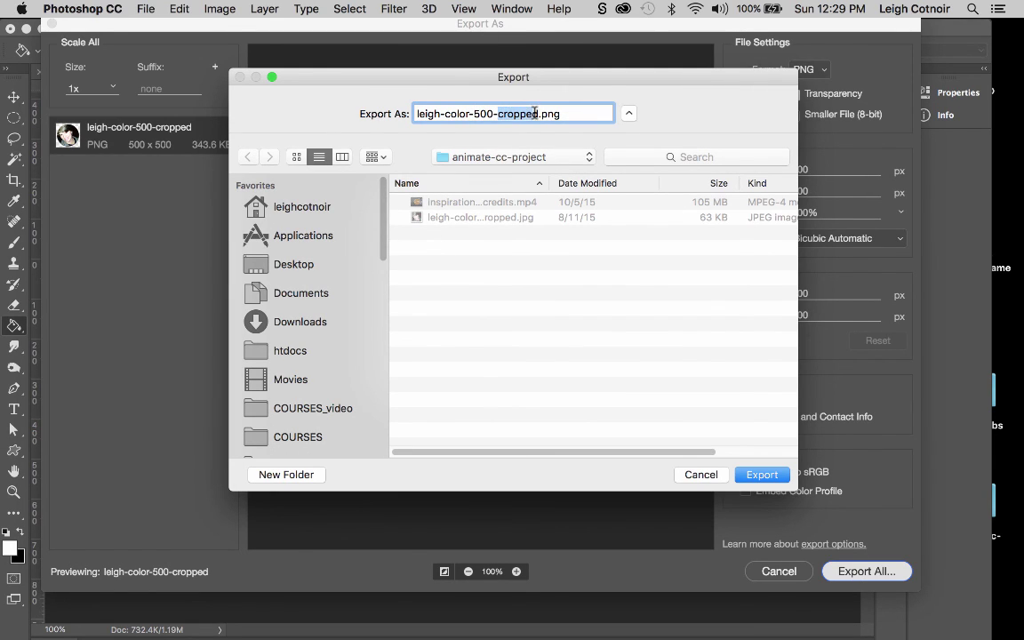
text(masked)
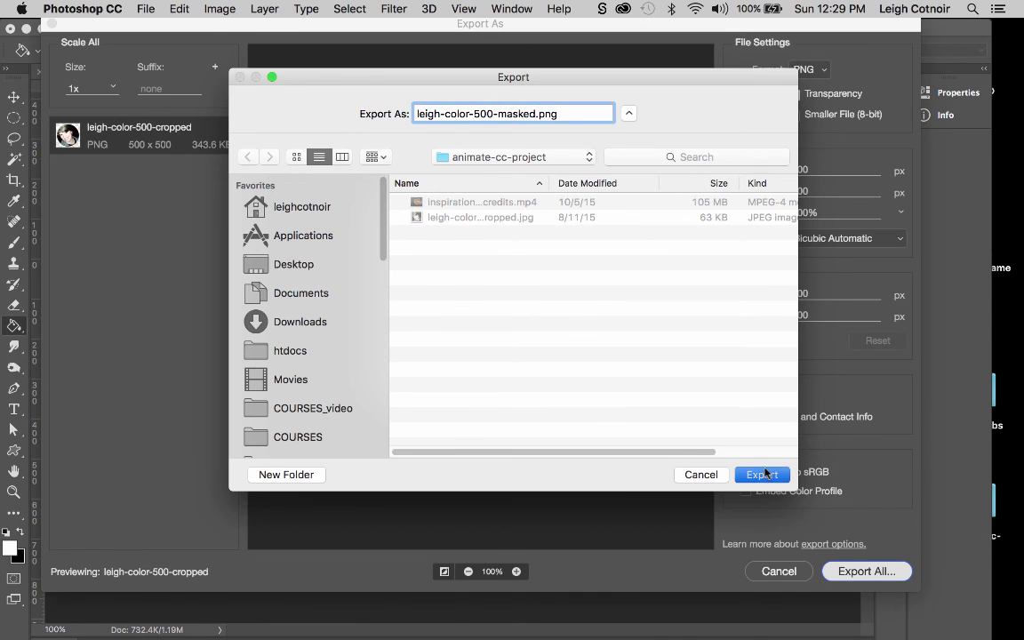
click(754, 473)
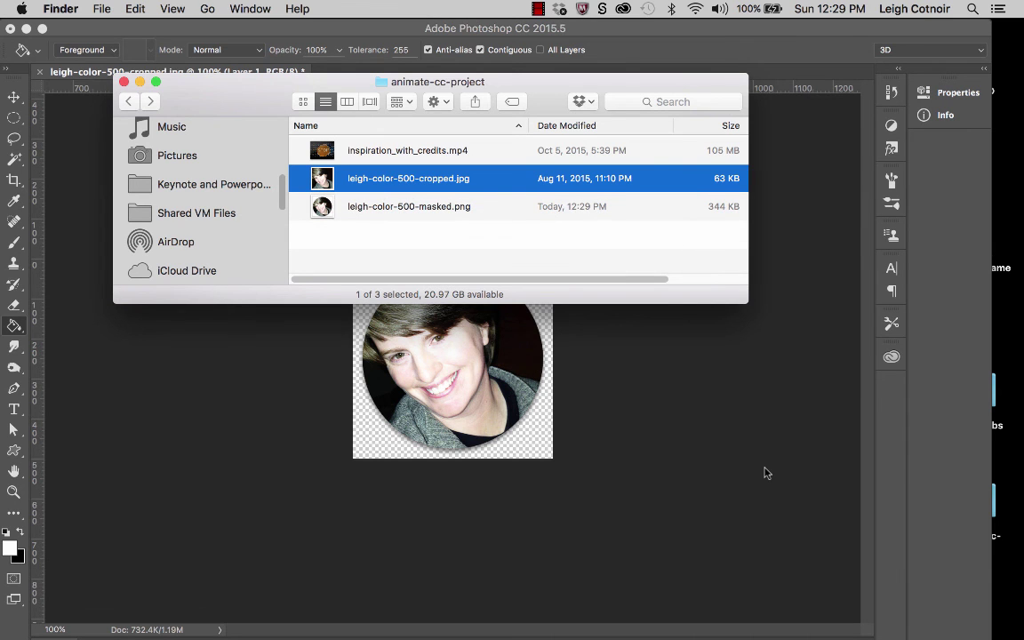
In Finder, preview the exported masked PNG and the original cropped JPG for comparison
click(383, 217)
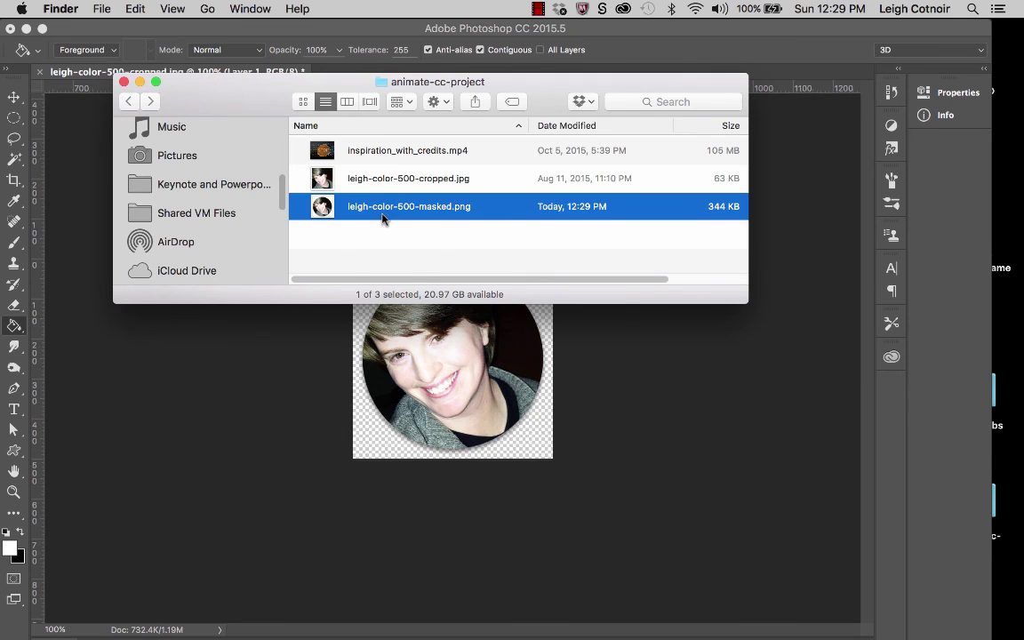
key(space)
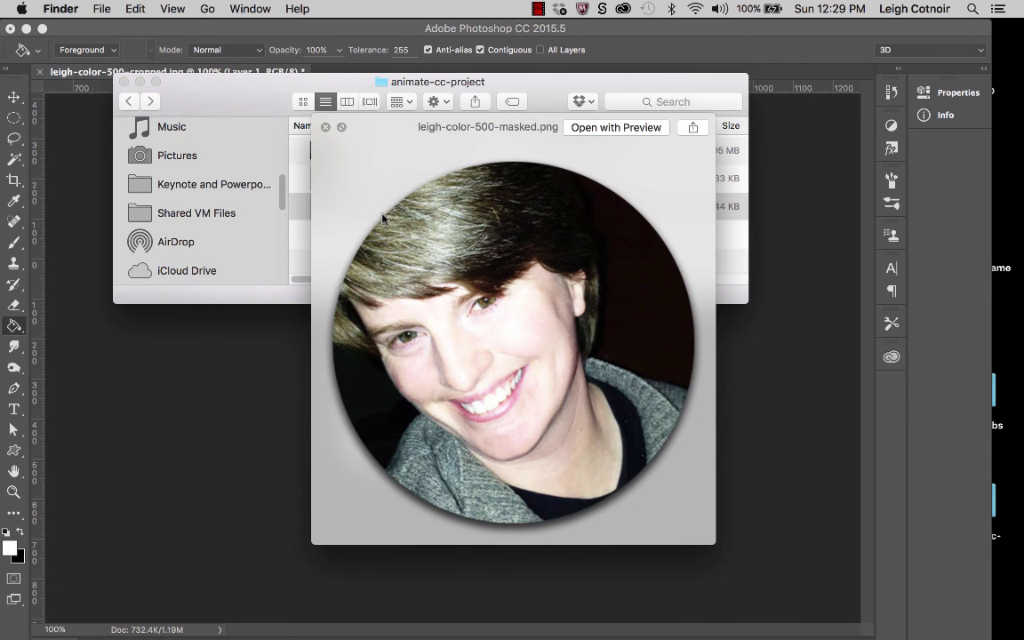
key(space)
key(Up)
key(space)
key(space)
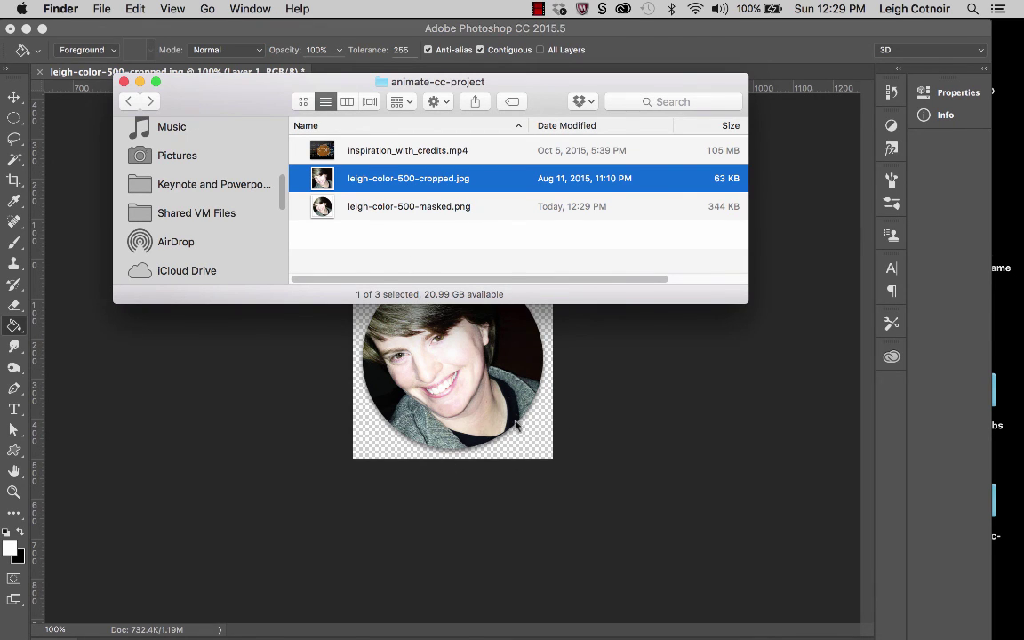
Rename the exported masked PNG in Finder by adding "-ds" before its extension
click(470, 381)
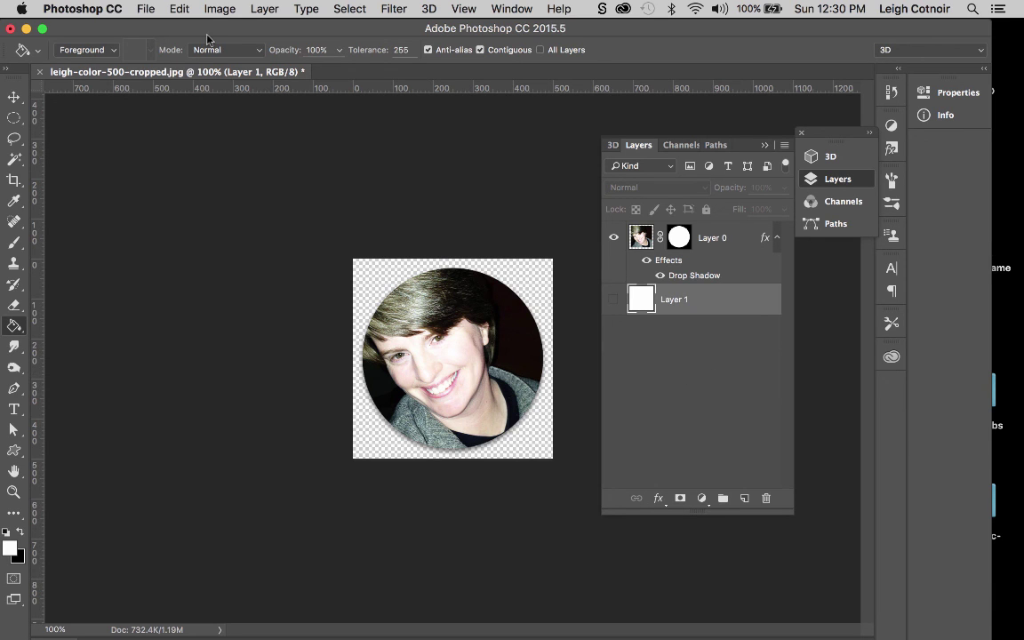
click(26, 47)
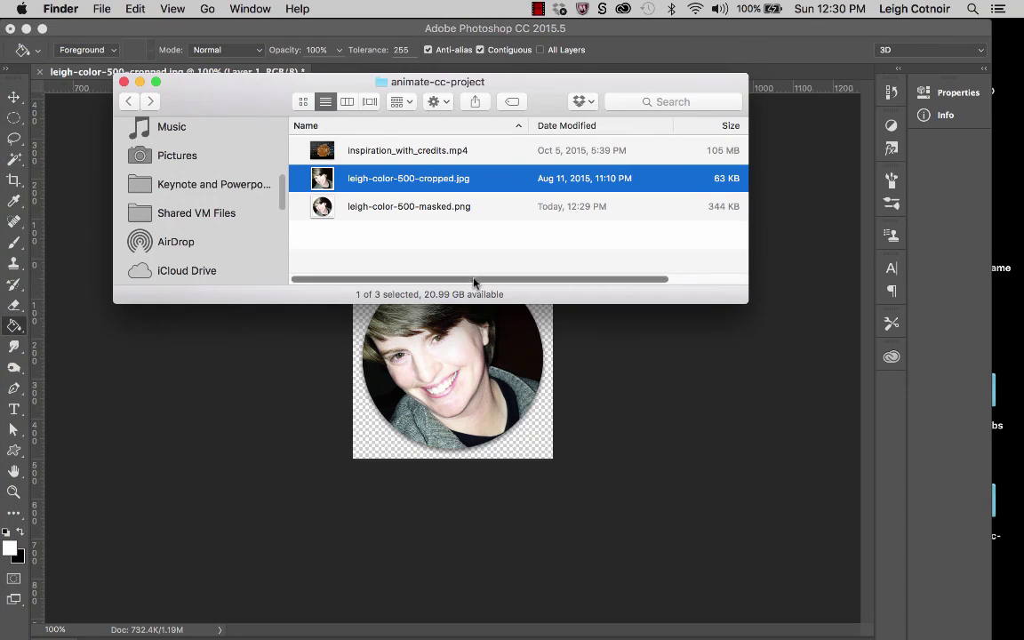
click(398, 207)
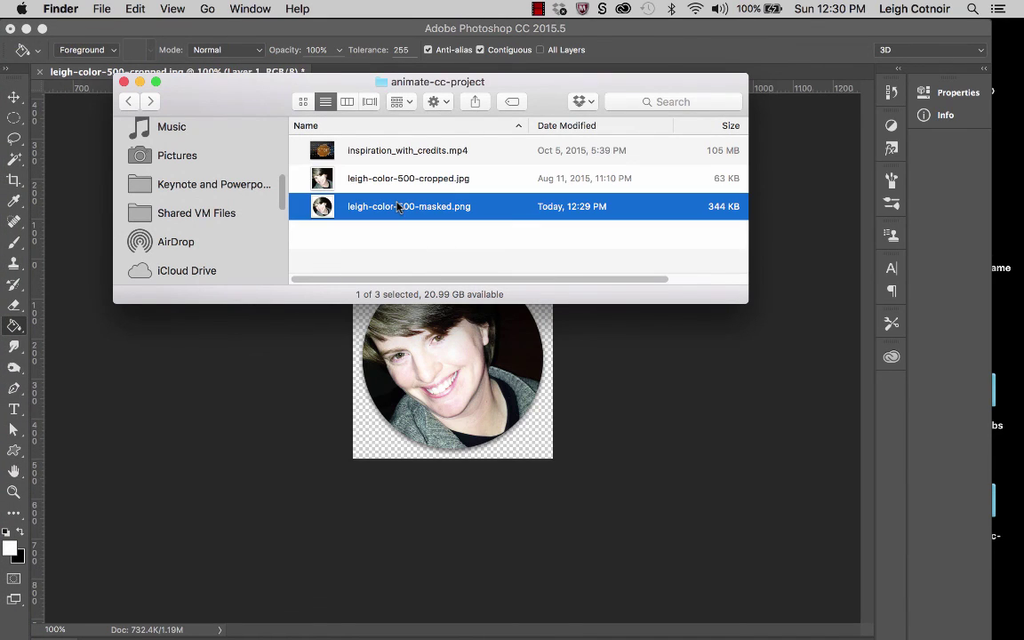
click(411, 209)
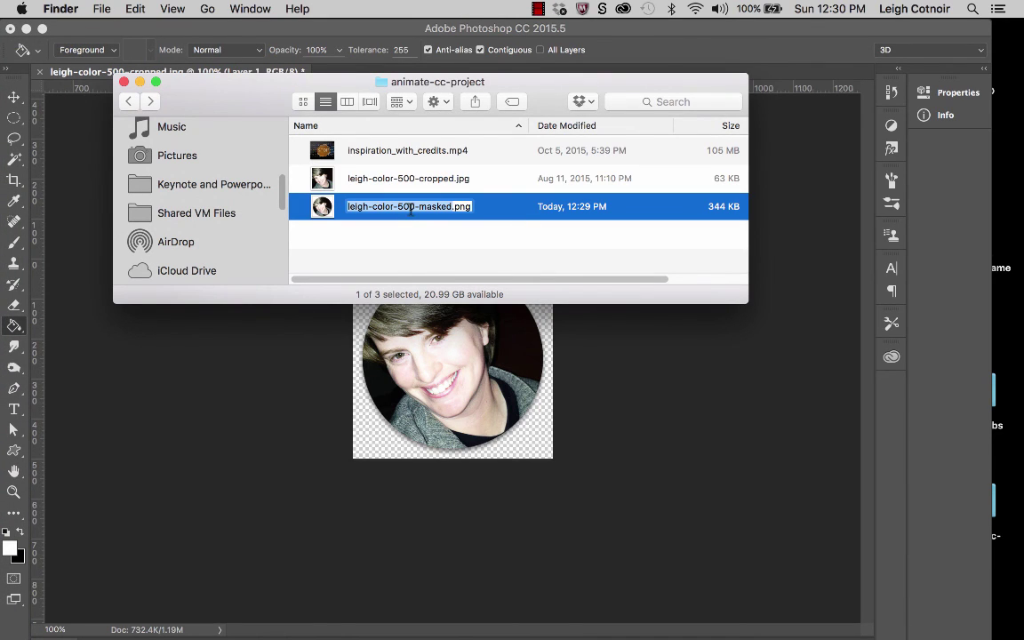
click(432, 208)
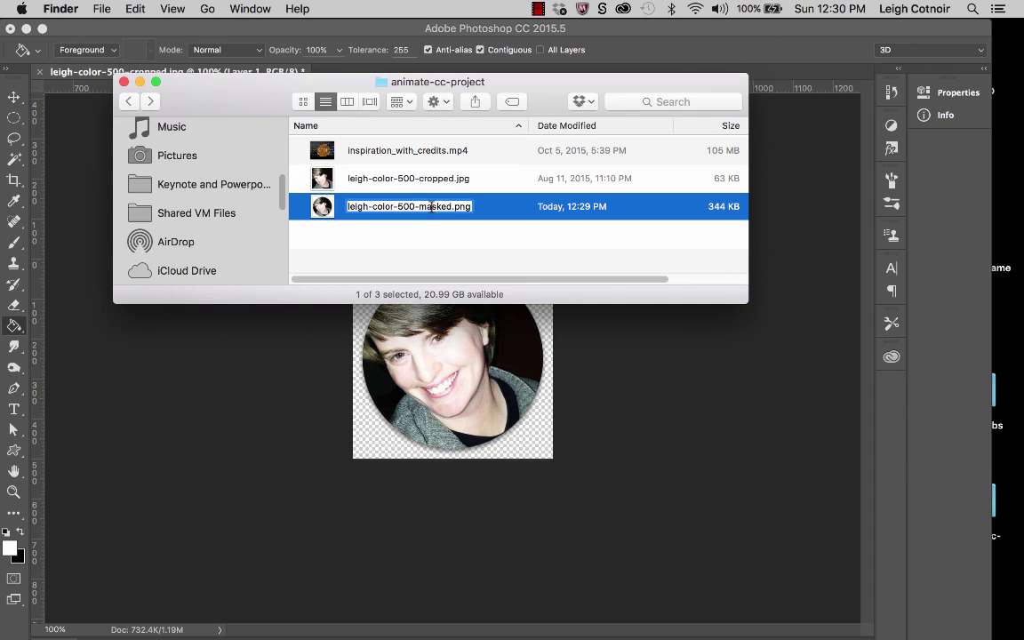
click(452, 207)
text(-ds)
key(Return)
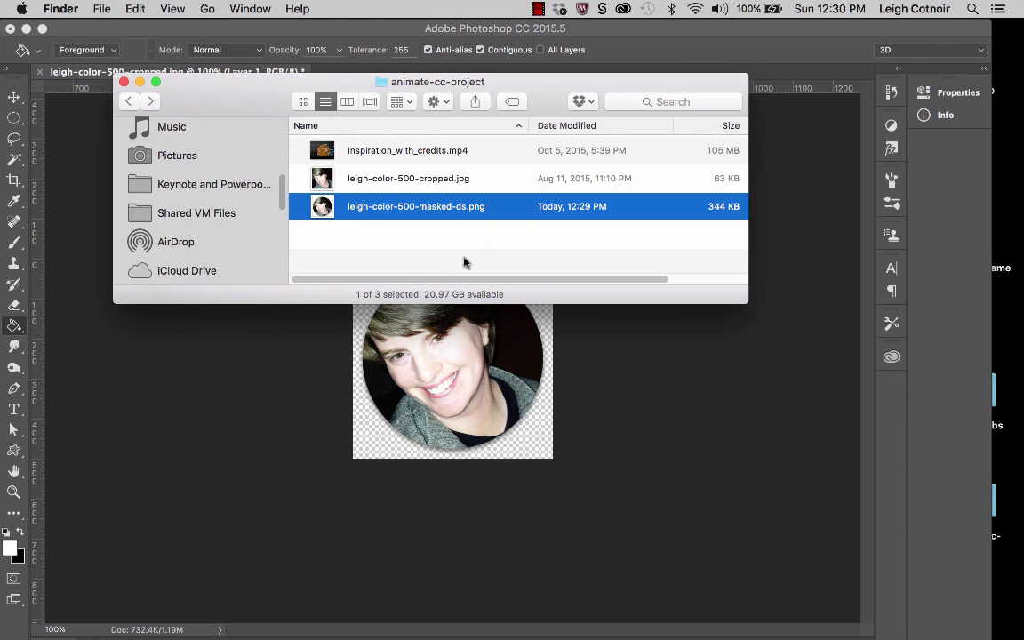
Return to Photoshop, hide the portrait layer's effects, and export a PNG with "cropped" replaced by "masked" in the file name
click(428, 399)
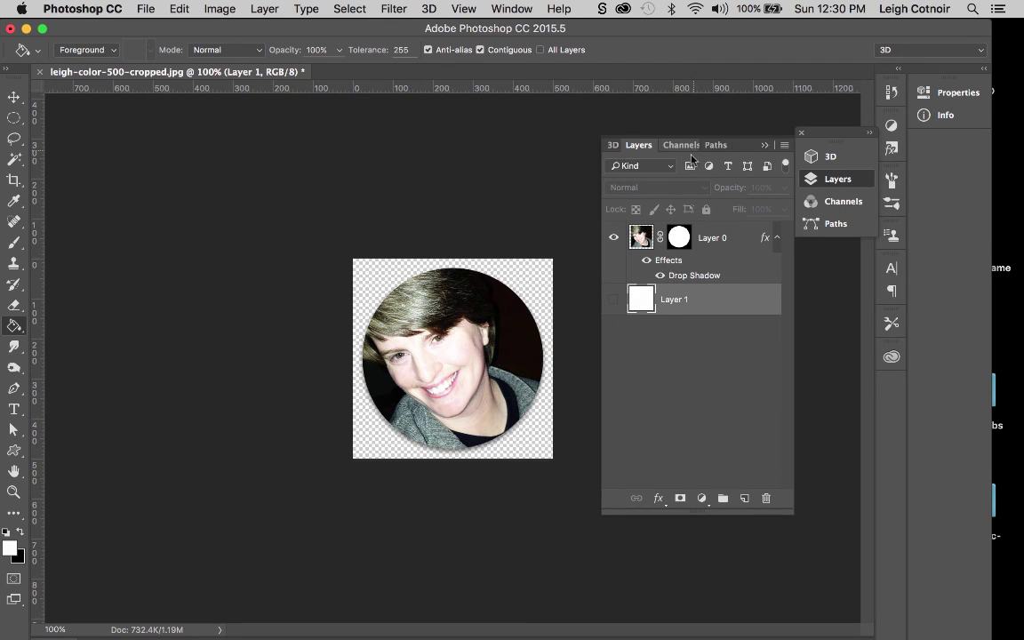
click(646, 262)
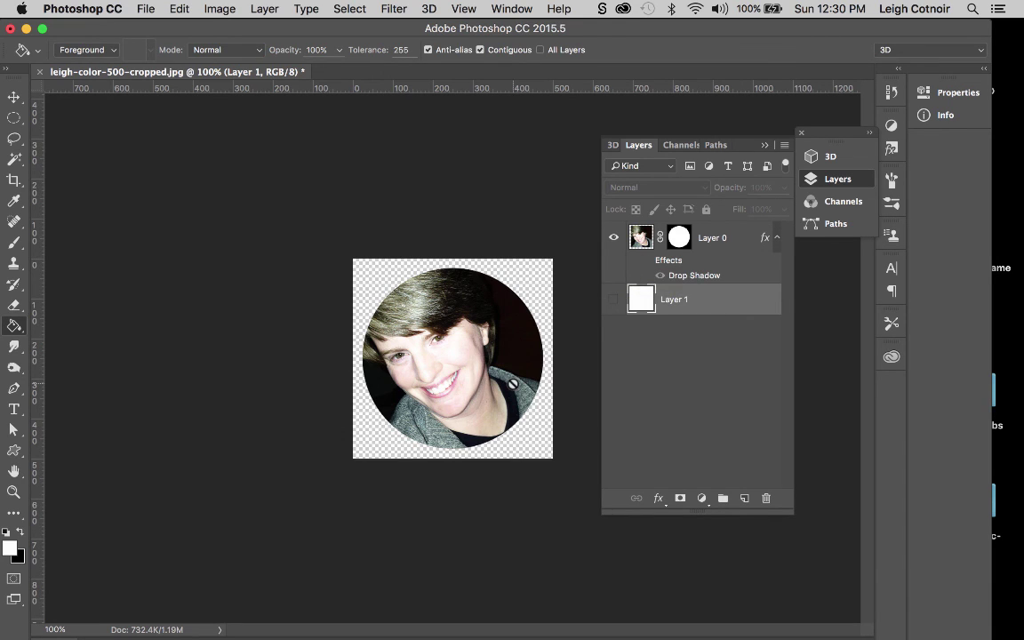
click(135, 8)
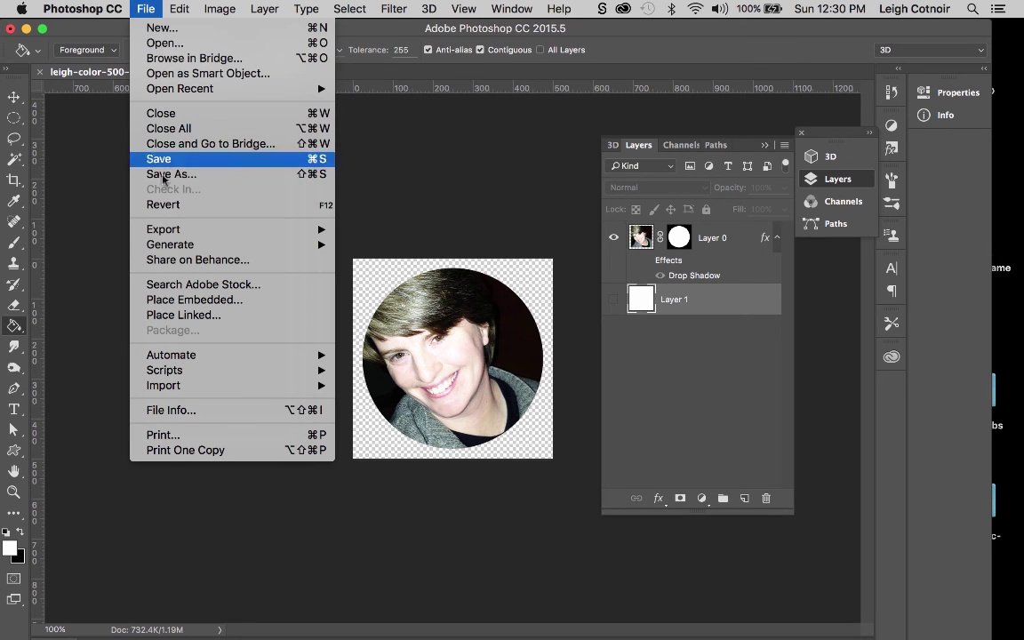
mouse_move(161, 230)
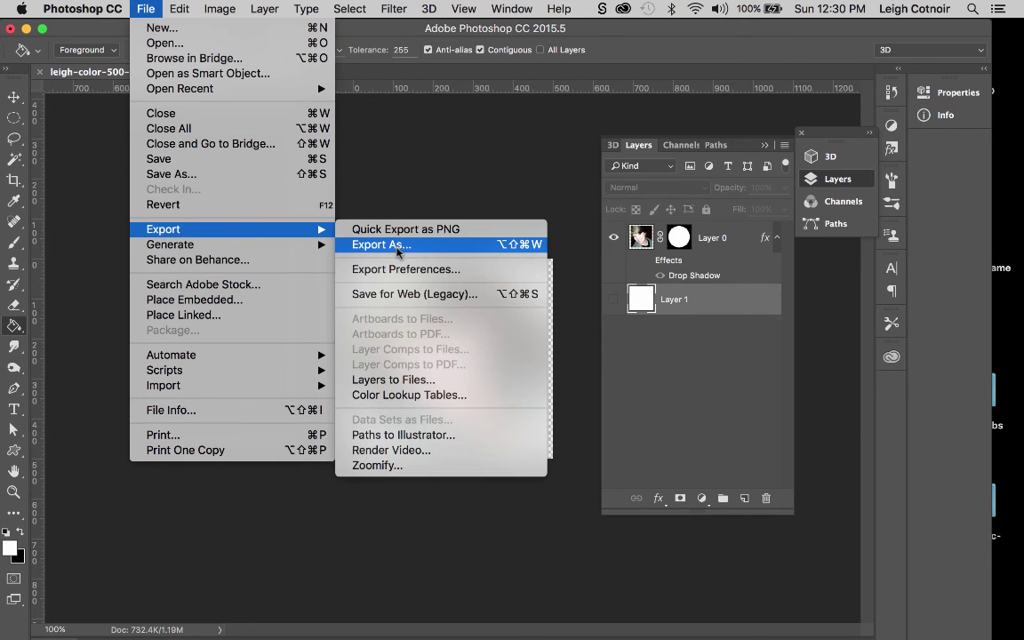
click(396, 247)
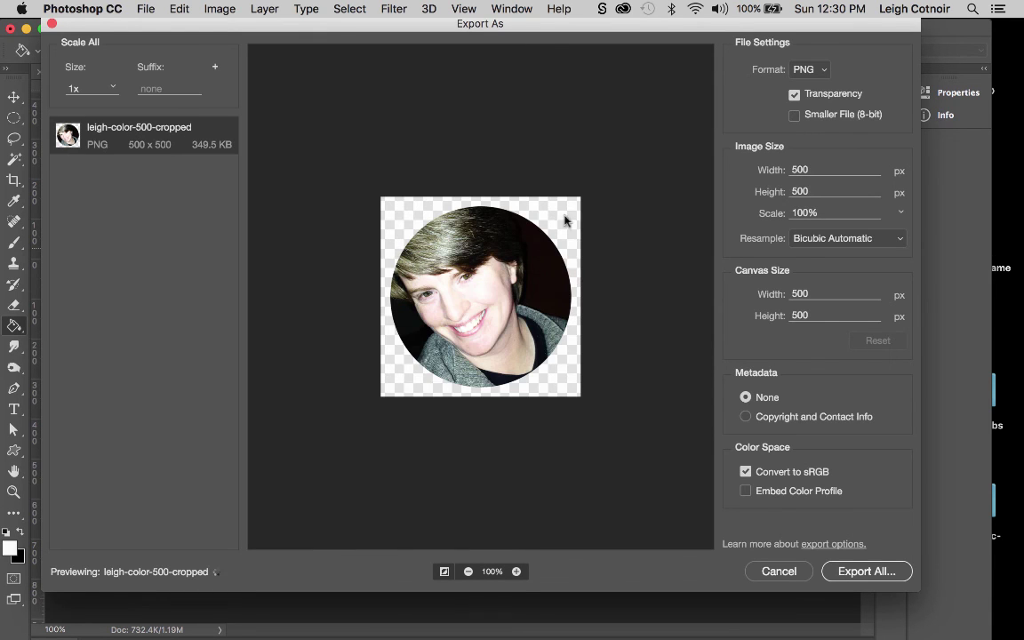
click(871, 571)
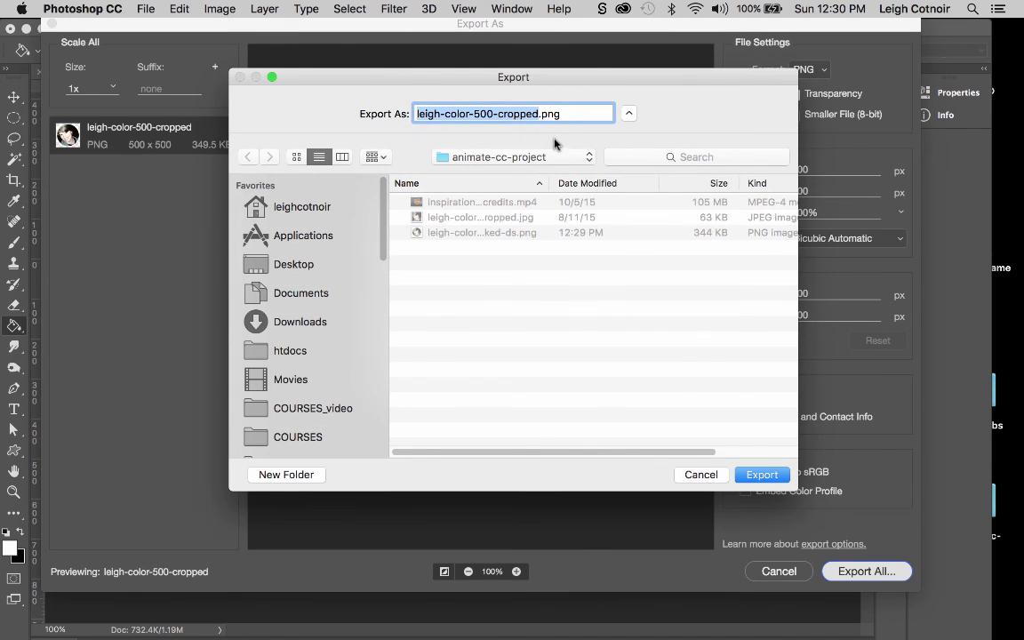
double_click(518, 117)
text(masked)
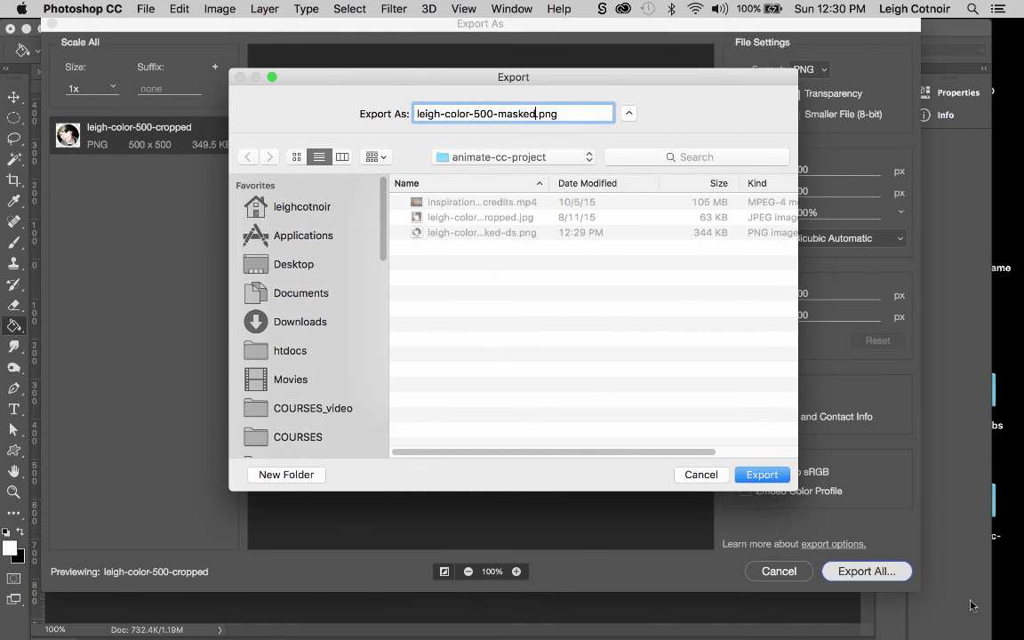
click(761, 474)
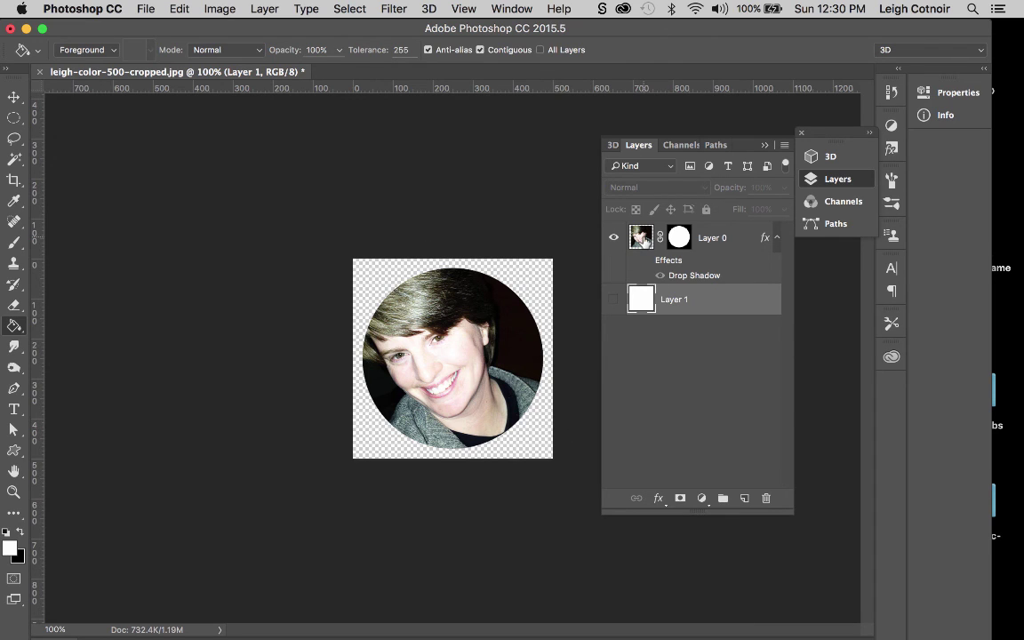
Turn the drop shadow back on for the portrait in Layer 0 and add a Stroke effect with a size of 8 px
click(644, 239)
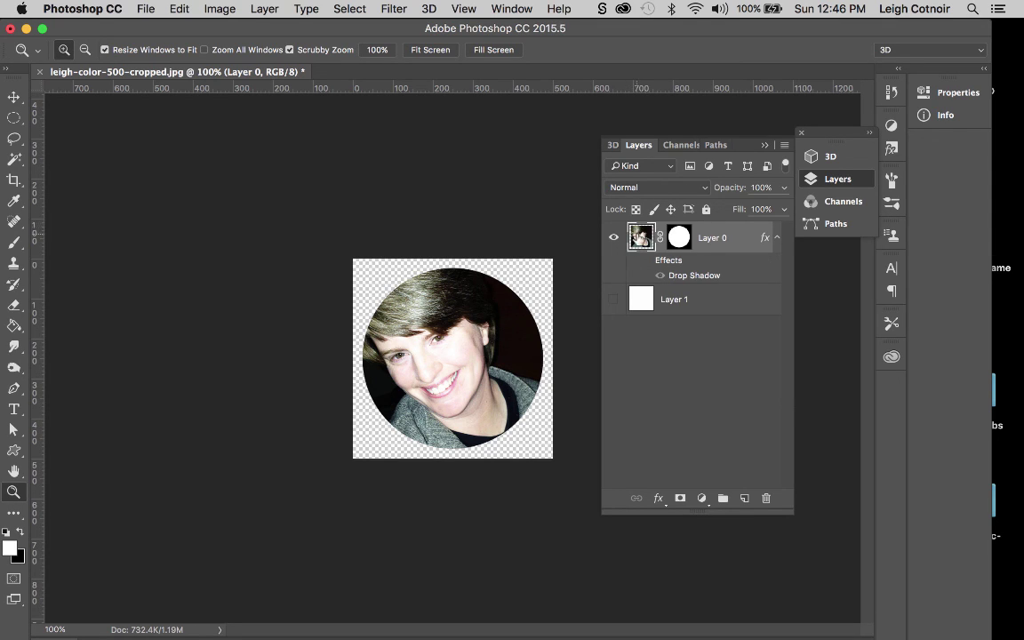
click(659, 276)
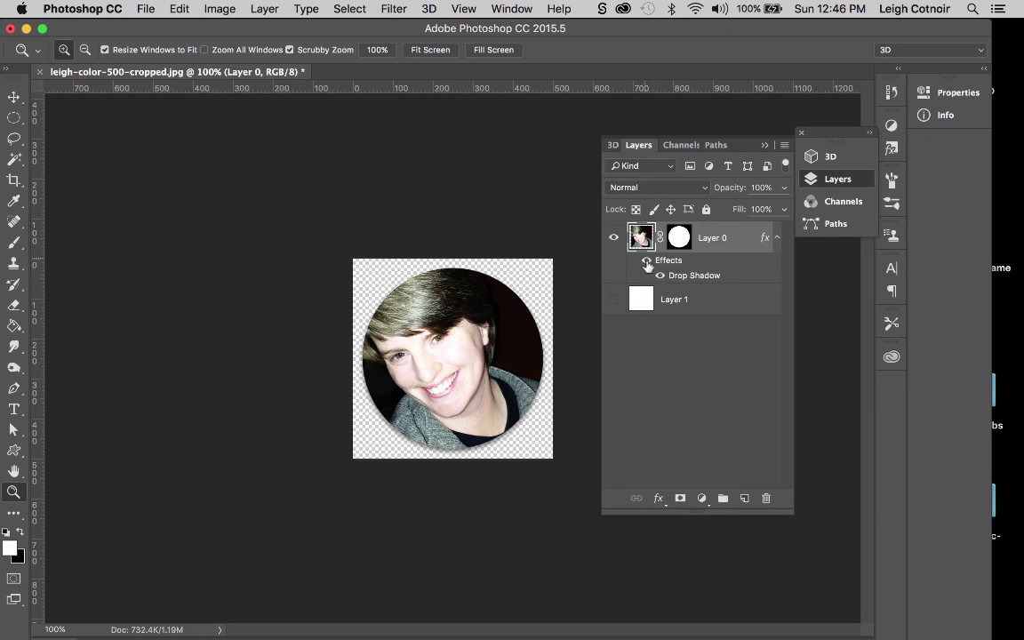
click(659, 499)
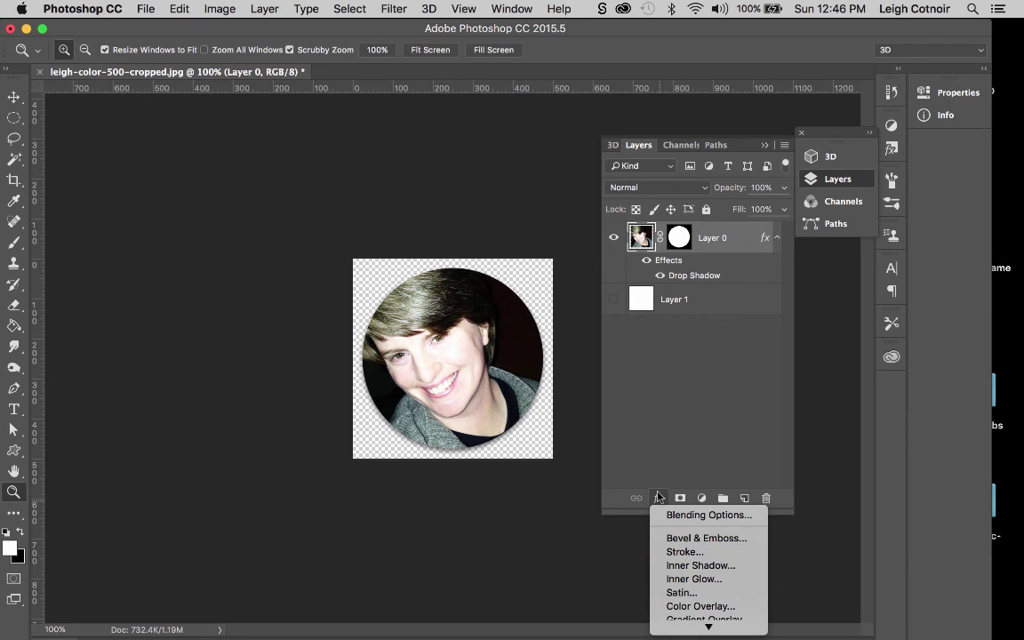
click(681, 551)
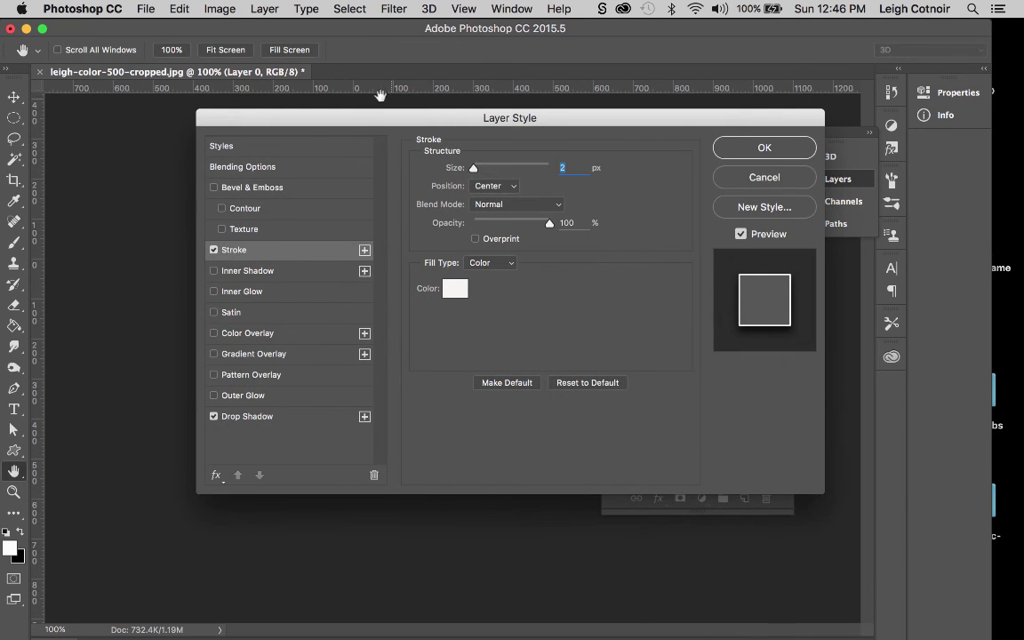
drag(335, 122, 678, 80)
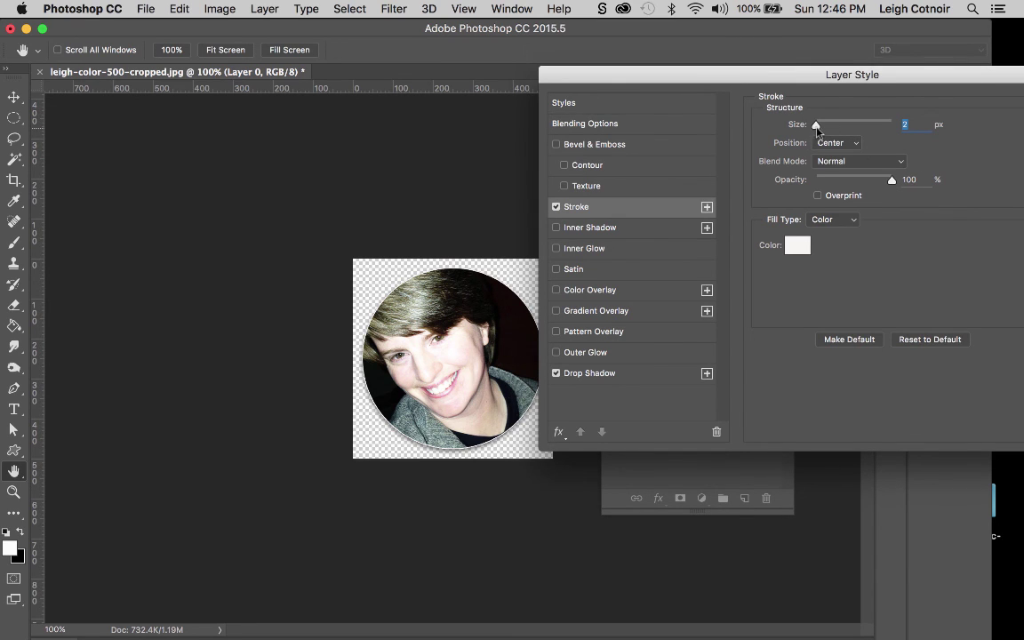
drag(816, 125, 821, 125)
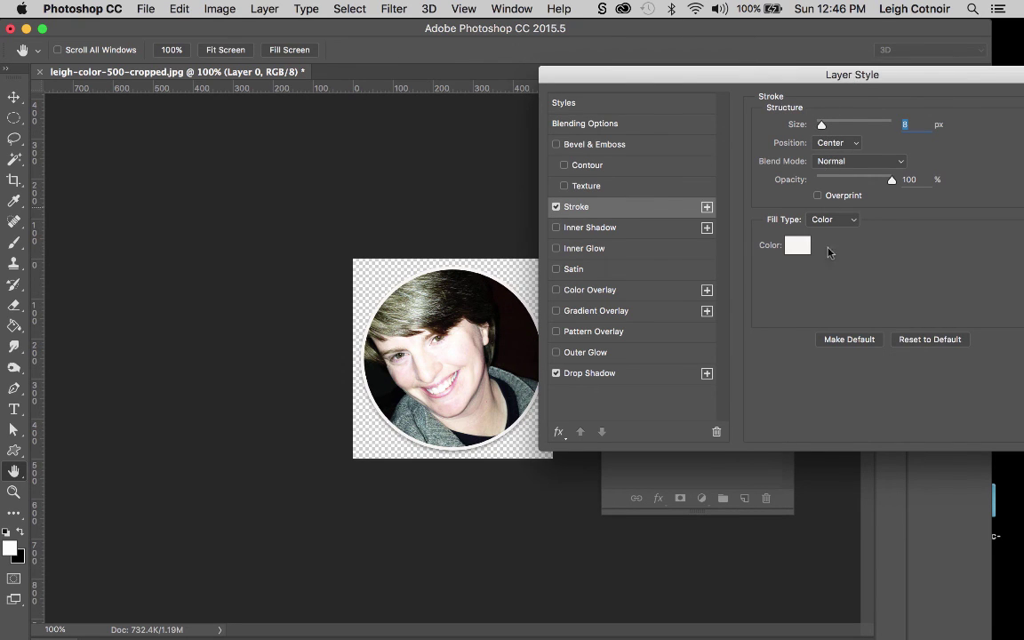
Change the stroke color to light peach, fcd6ba
click(799, 246)
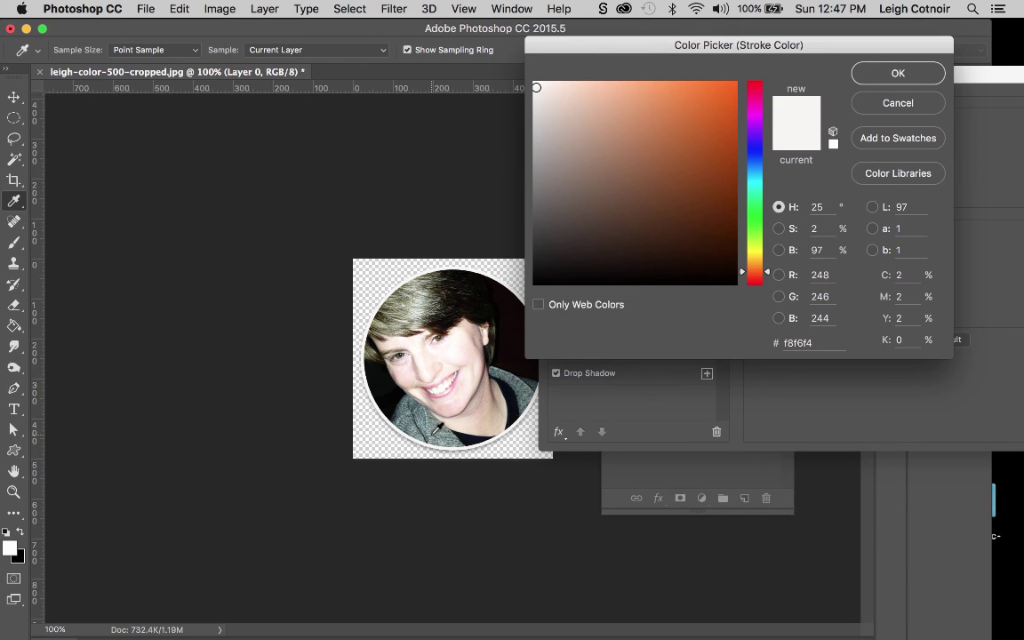
click(585, 86)
mouse_move(585, 86)
mouse_down()
mouse_move(597, 84)
mouse_move(587, 83)
mouse_up()
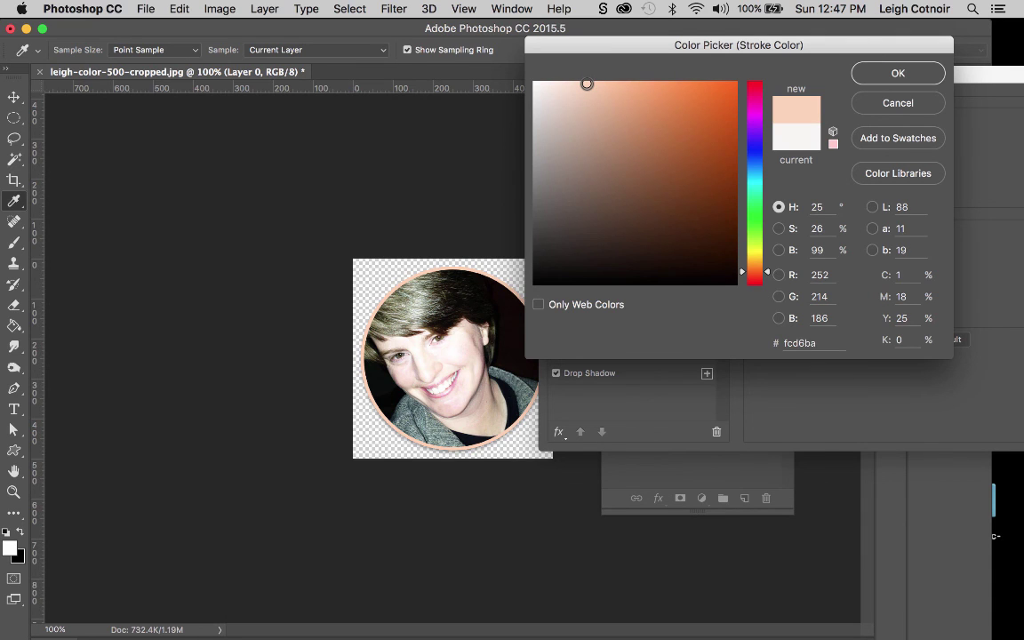
click(898, 74)
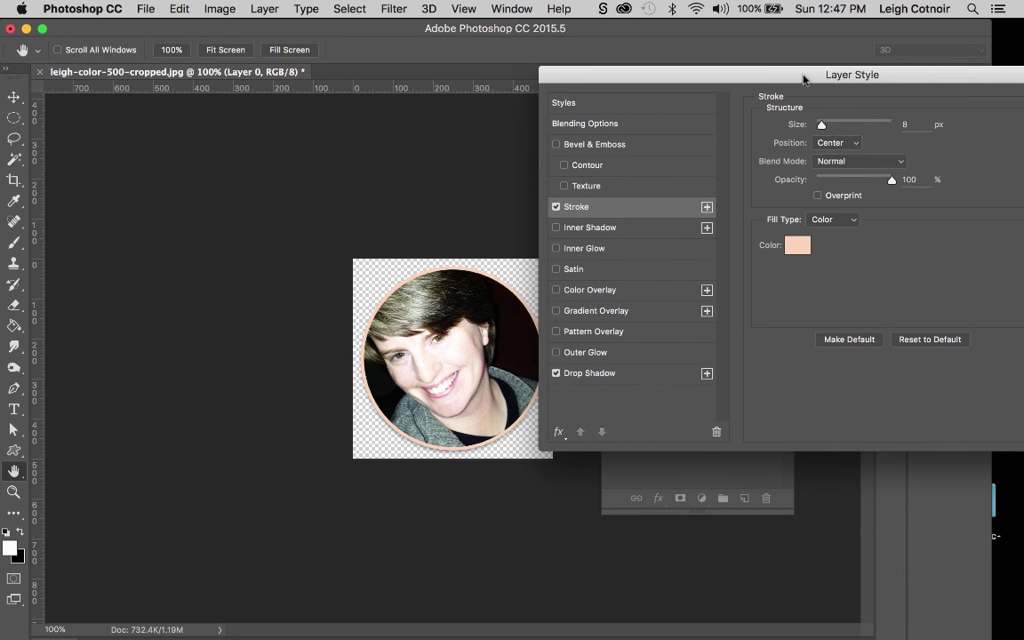
Try the stroke at 16 px with Outside and Inside positions, and restore it to Center at 8 px
drag(803, 80, 740, 83)
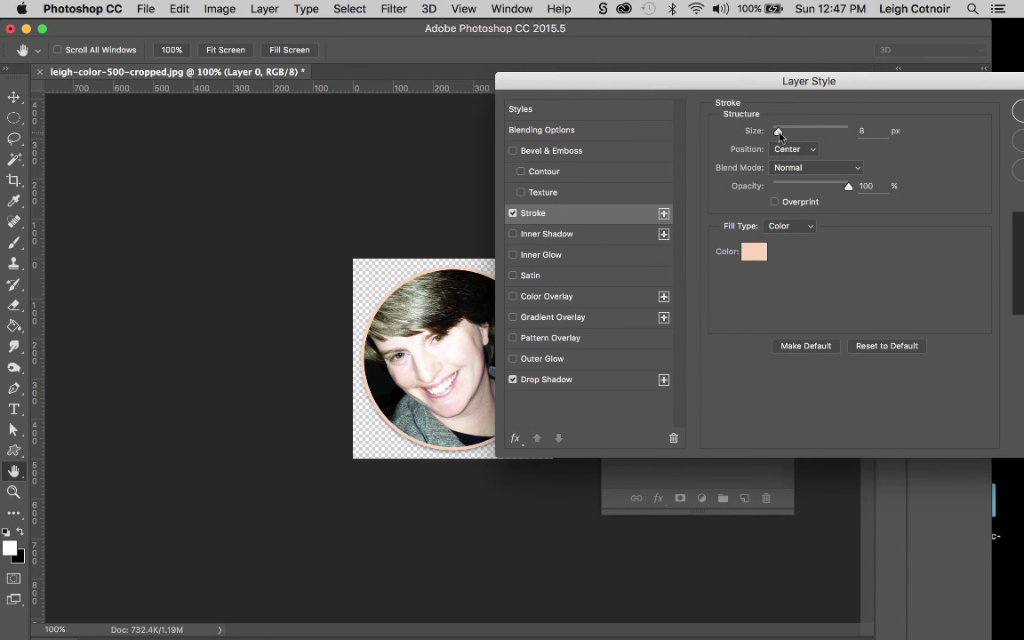
drag(779, 132, 782, 133)
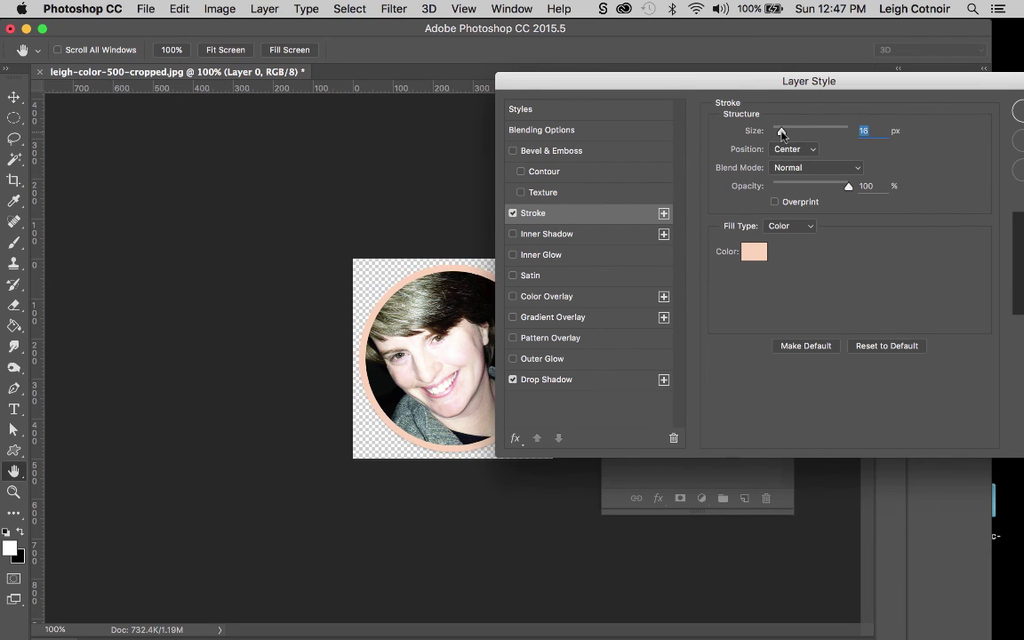
click(794, 149)
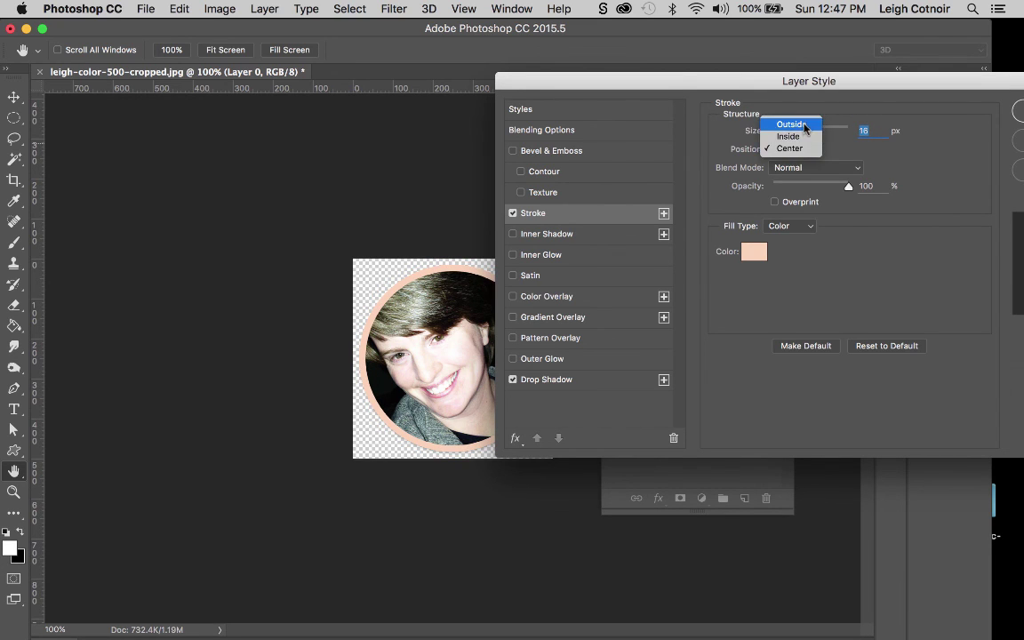
click(802, 125)
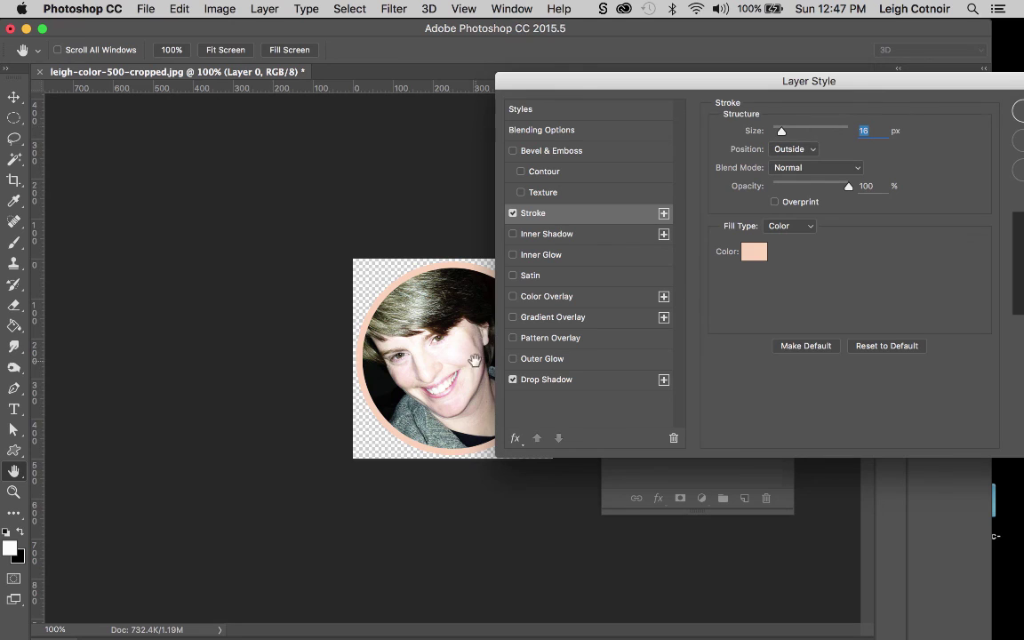
click(794, 150)
click(795, 158)
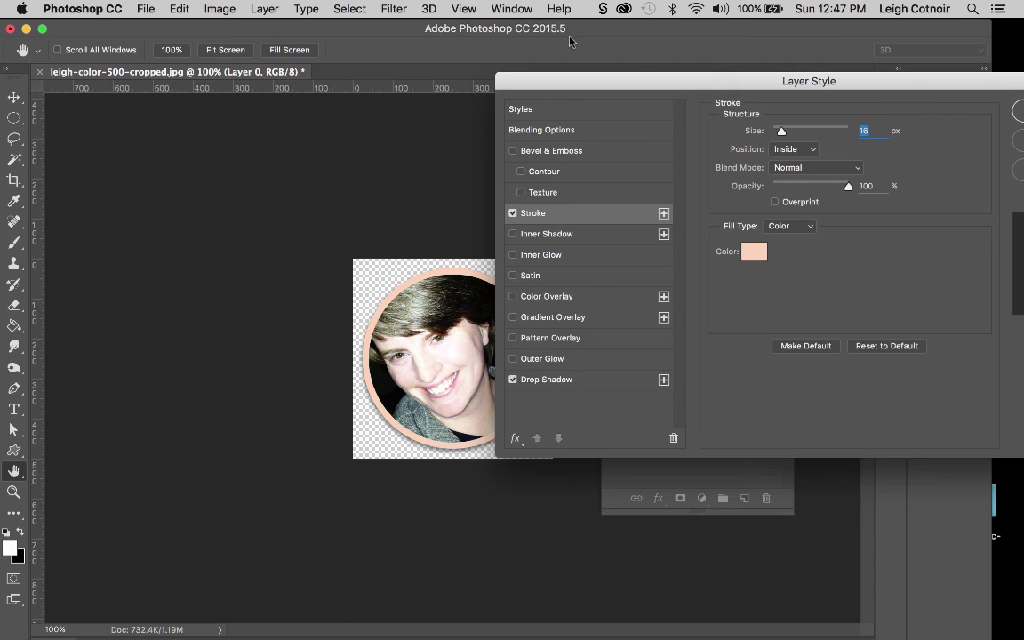
click(794, 149)
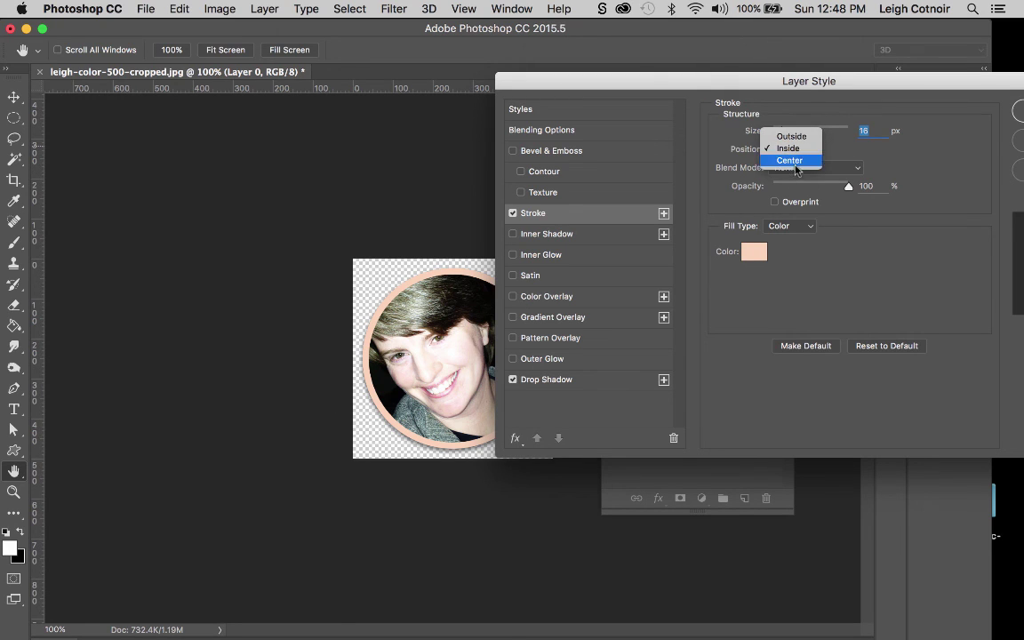
click(795, 162)
drag(784, 131, 779, 137)
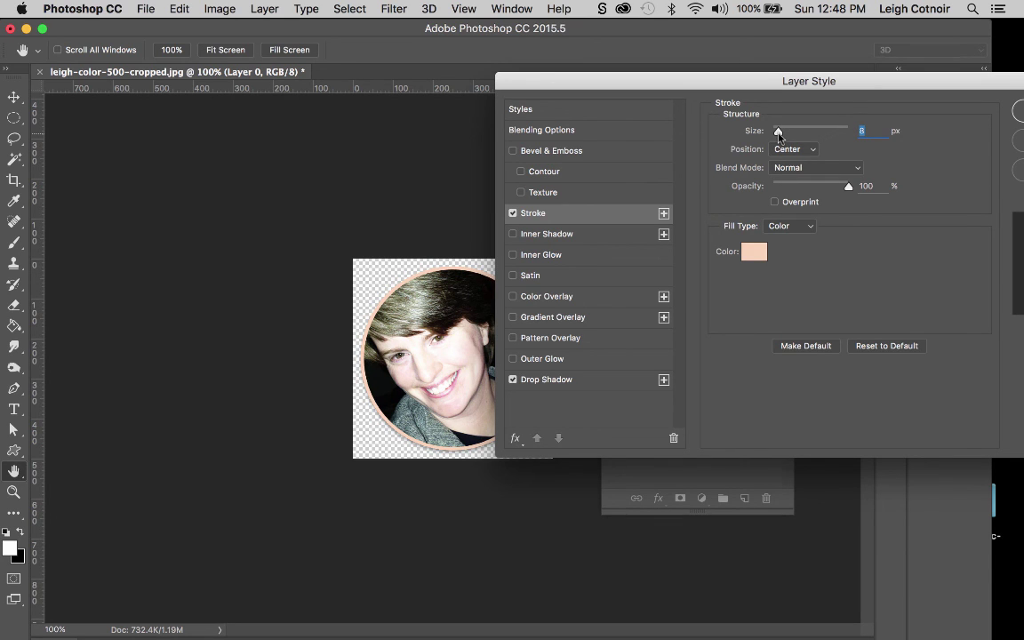
Apply the stroke with the Normal blend mode and check the portrait against white by temporarily showing Layer 1
drag(647, 75, 615, 37)
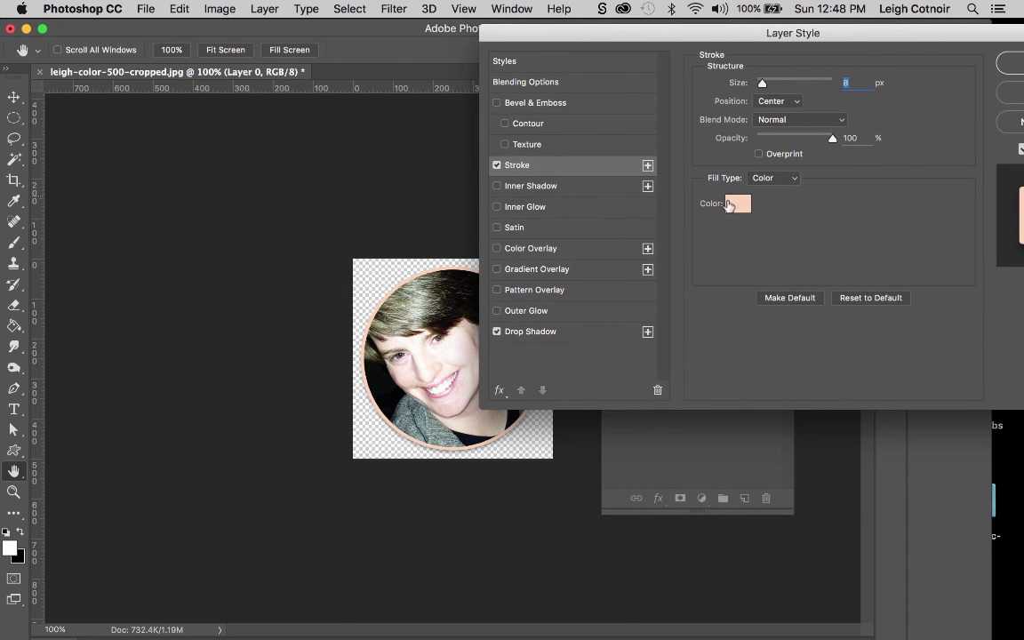
click(839, 120)
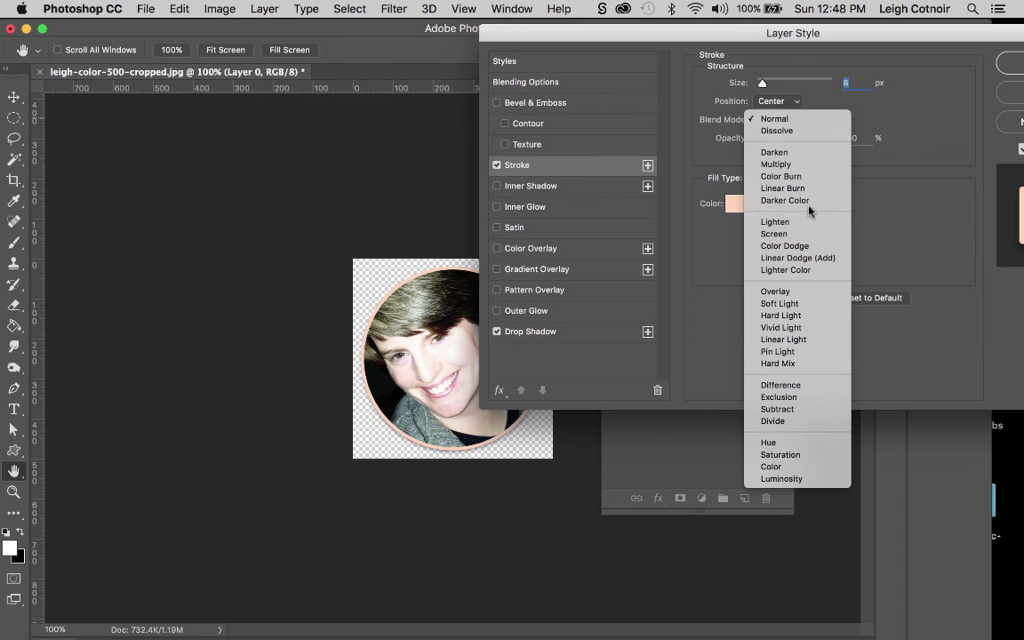
click(804, 123)
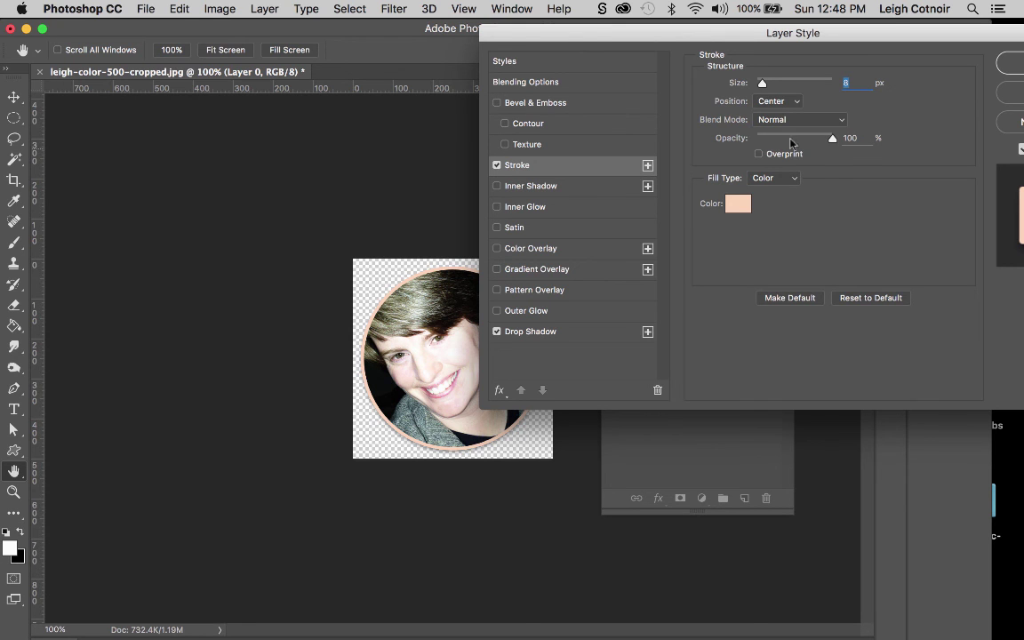
drag(897, 33, 670, 26)
click(894, 58)
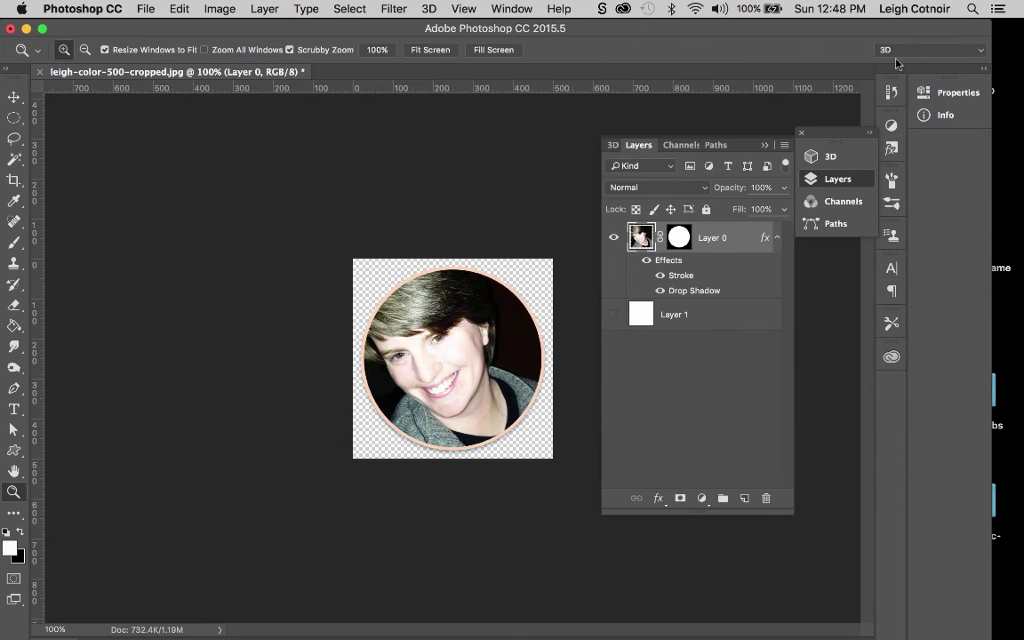
click(613, 315)
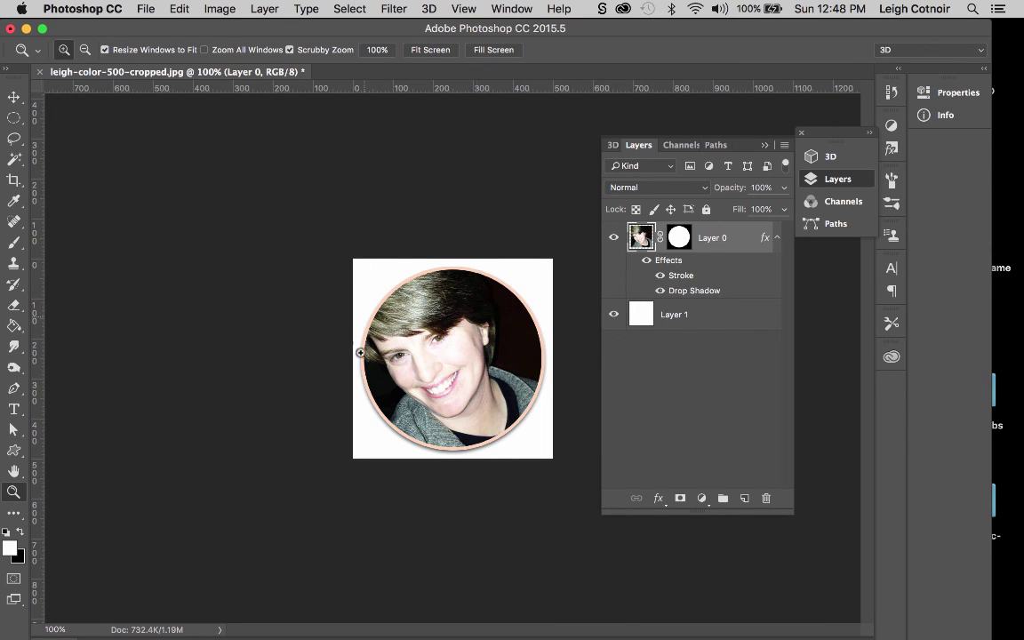
click(613, 315)
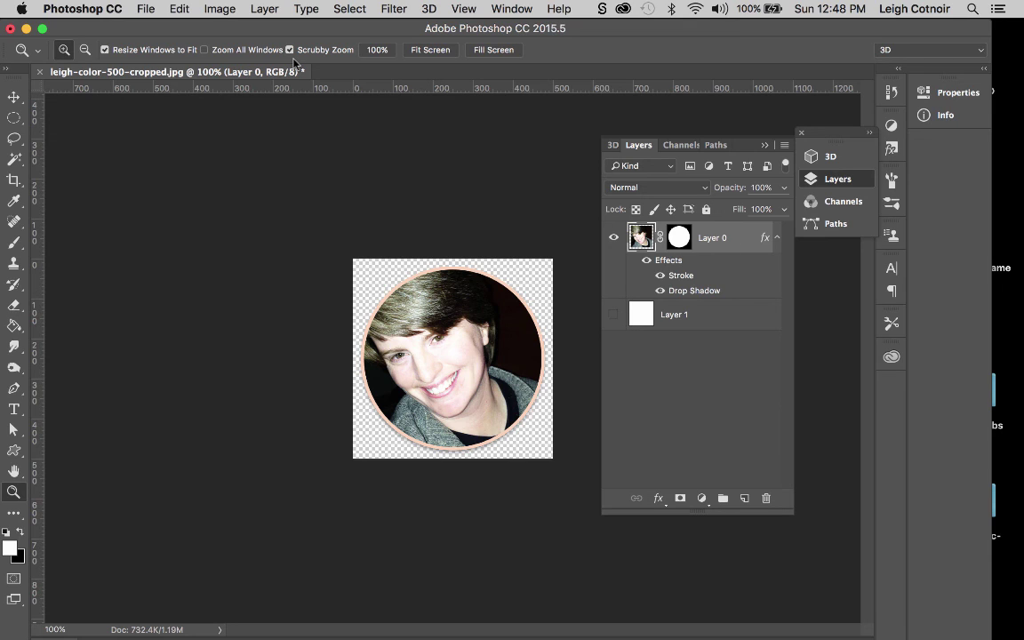
Export the stroked portrait as a transparent 500 x 500 px PNG, replacing "cropped" in the file name with "masked-stroke-ds"
click(144, 9)
mouse_move(200, 233)
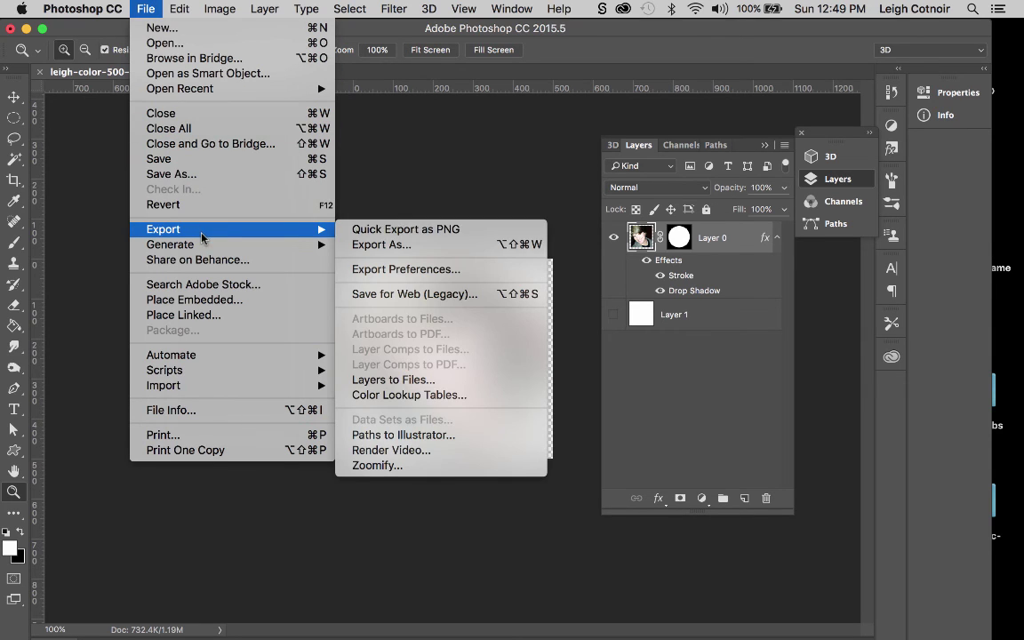
click(449, 247)
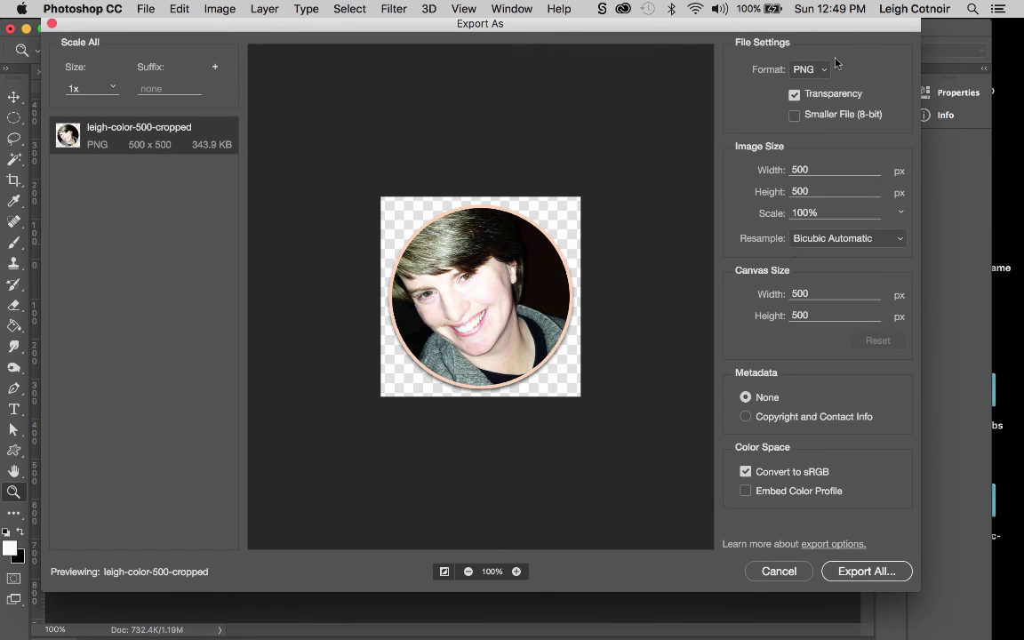
click(857, 571)
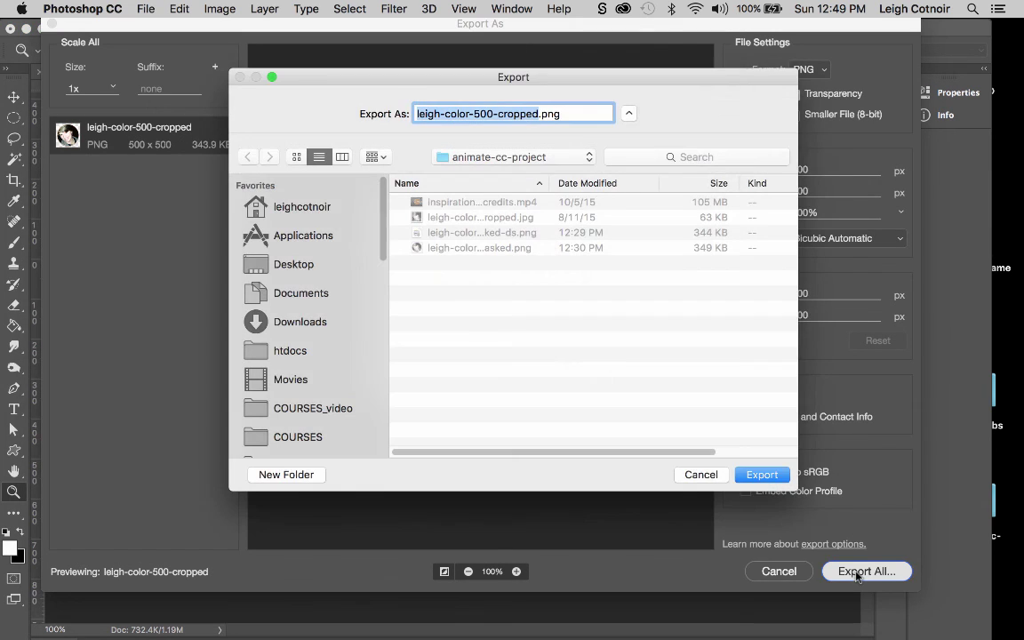
double_click(517, 113)
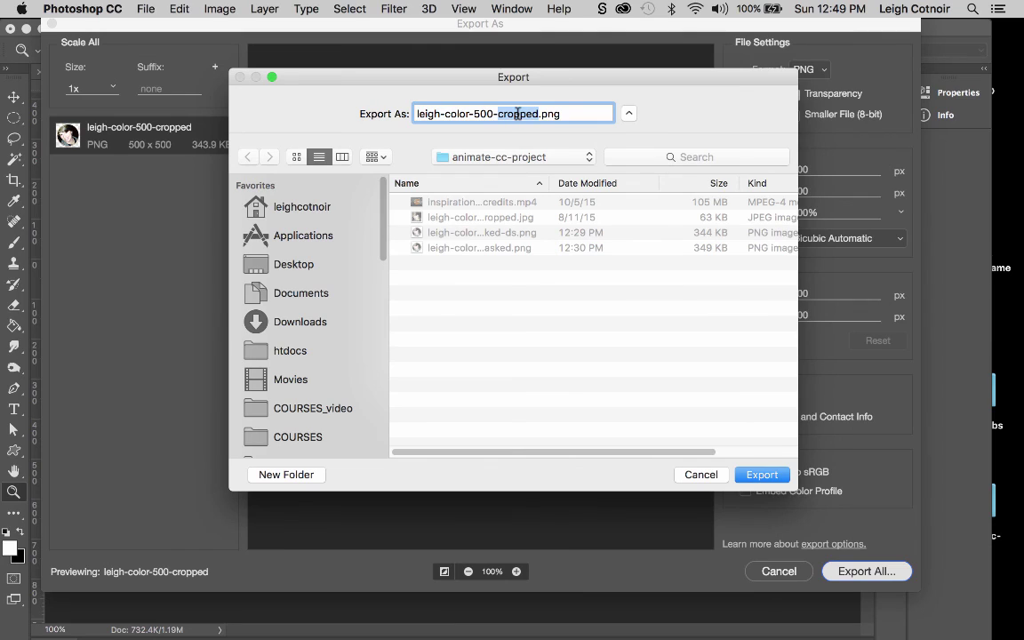
text(masked-)
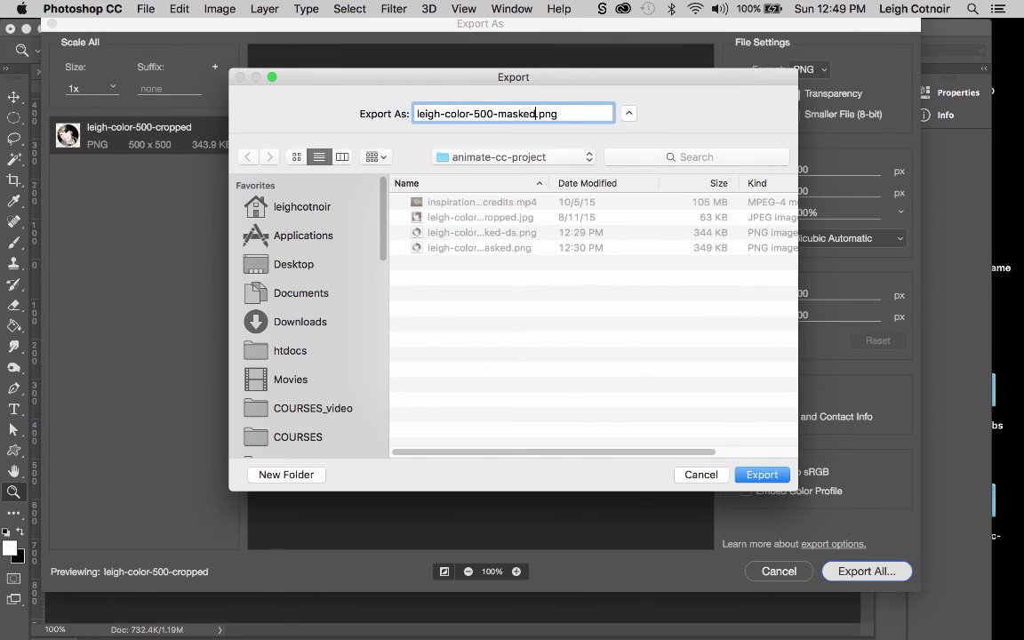
text(stroke-ds)
key(Return)
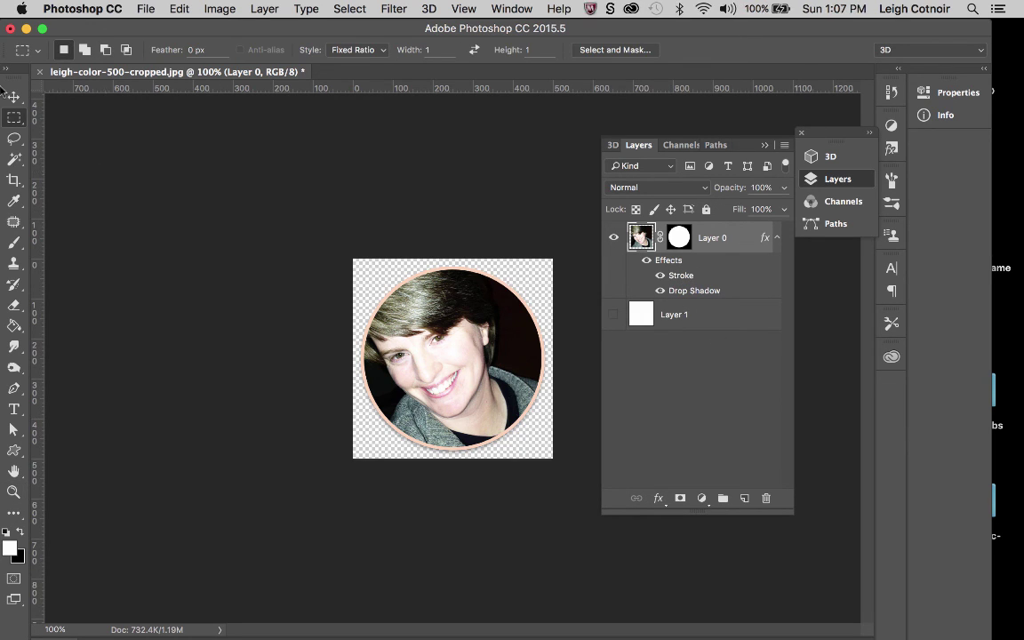
Place potato.jpg from the animate-cc-project folder into the portrait document as a new layer above Layer 0, keeping its fitted size
click(23, 25)
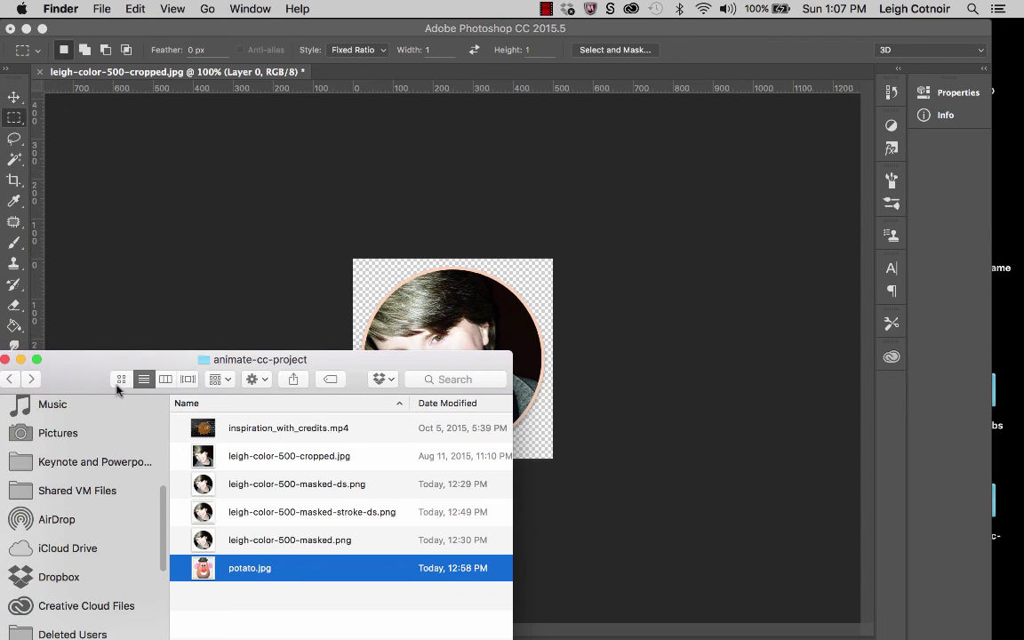
drag(116, 388, 236, 151)
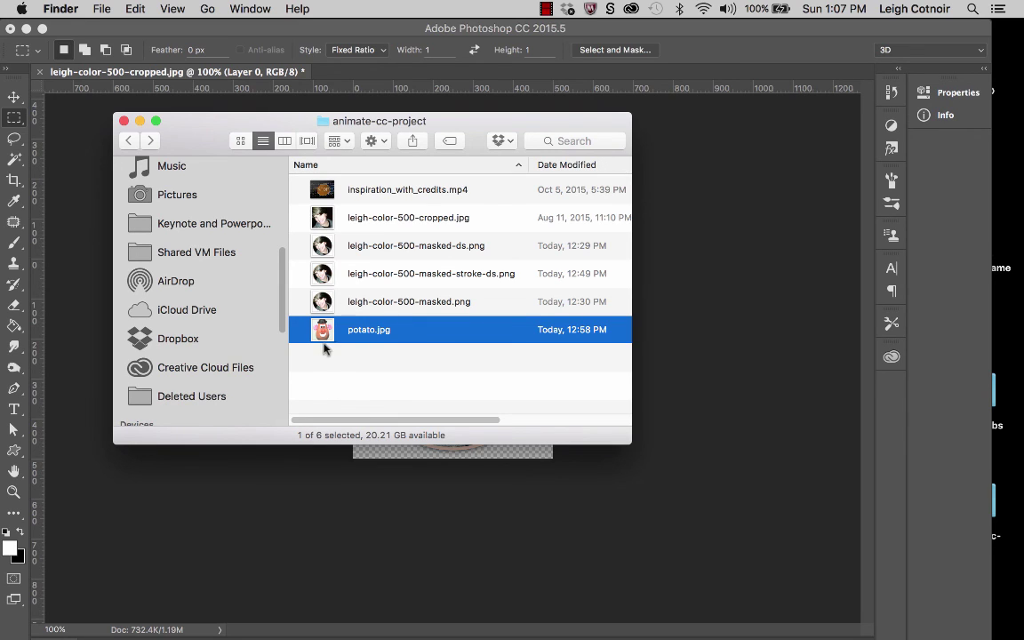
click(124, 121)
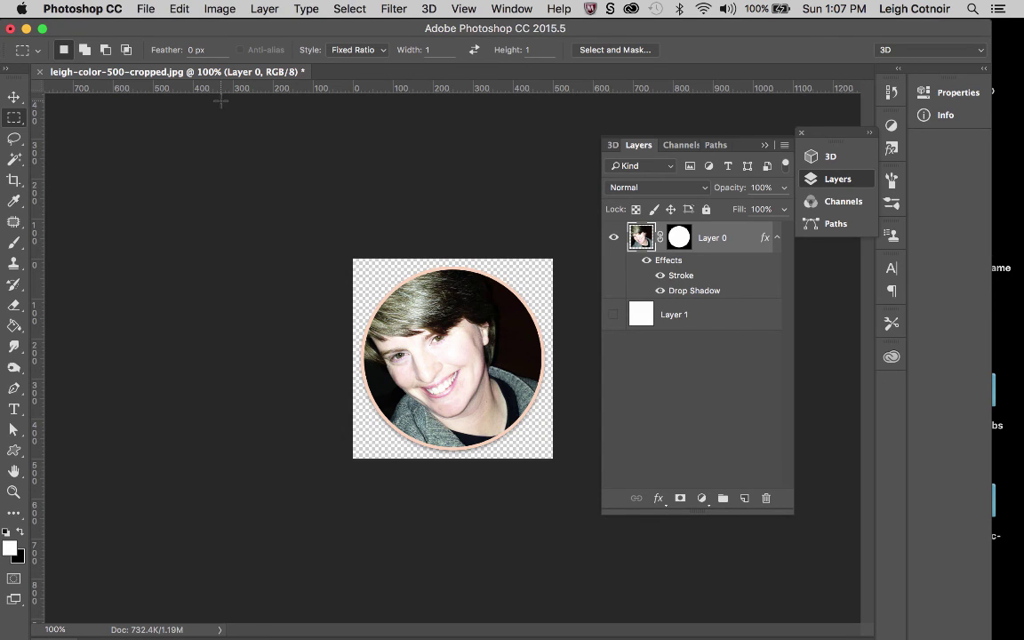
key(super+Tab)
drag(184, 127, 655, 98)
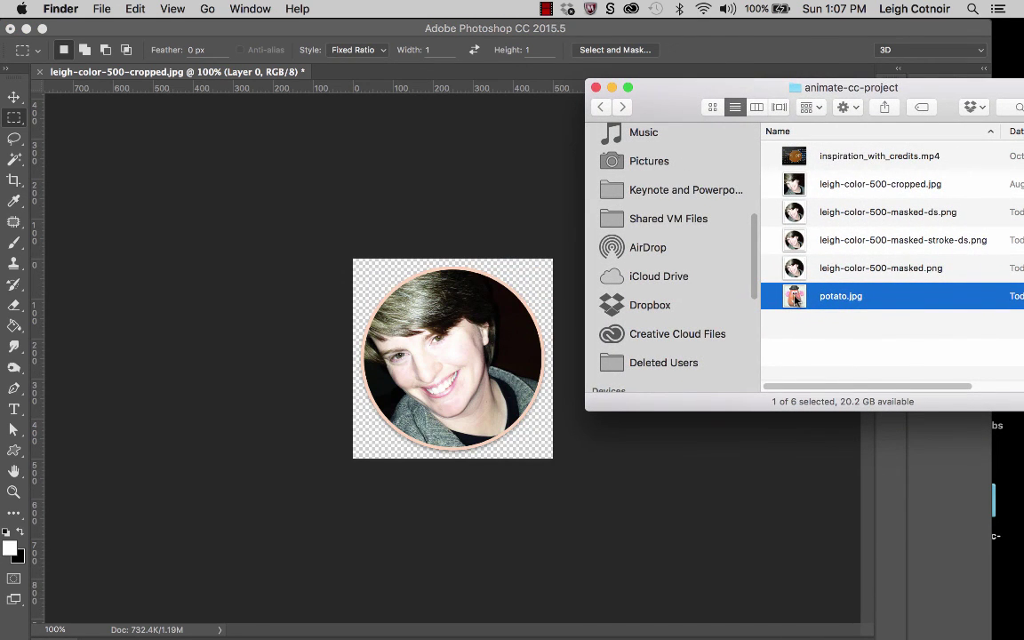
drag(796, 297, 408, 337)
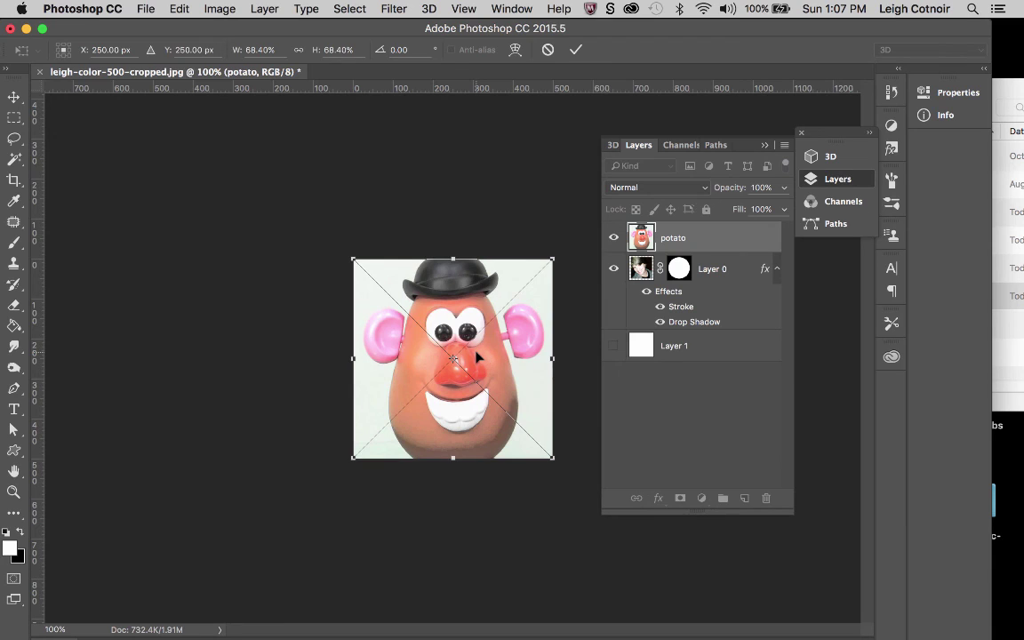
key(Return)
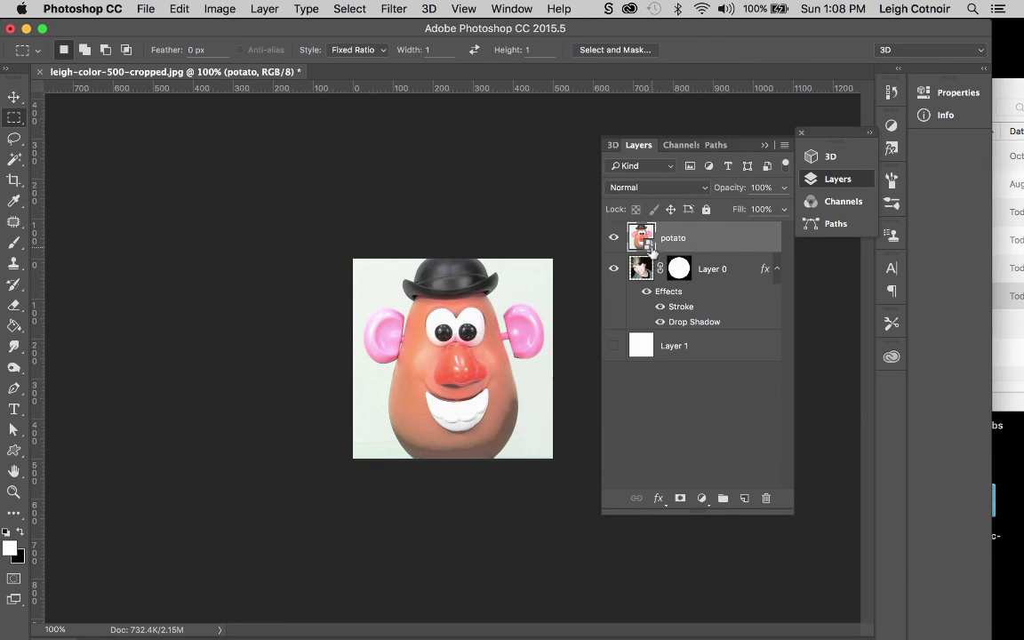
click(1010, 87)
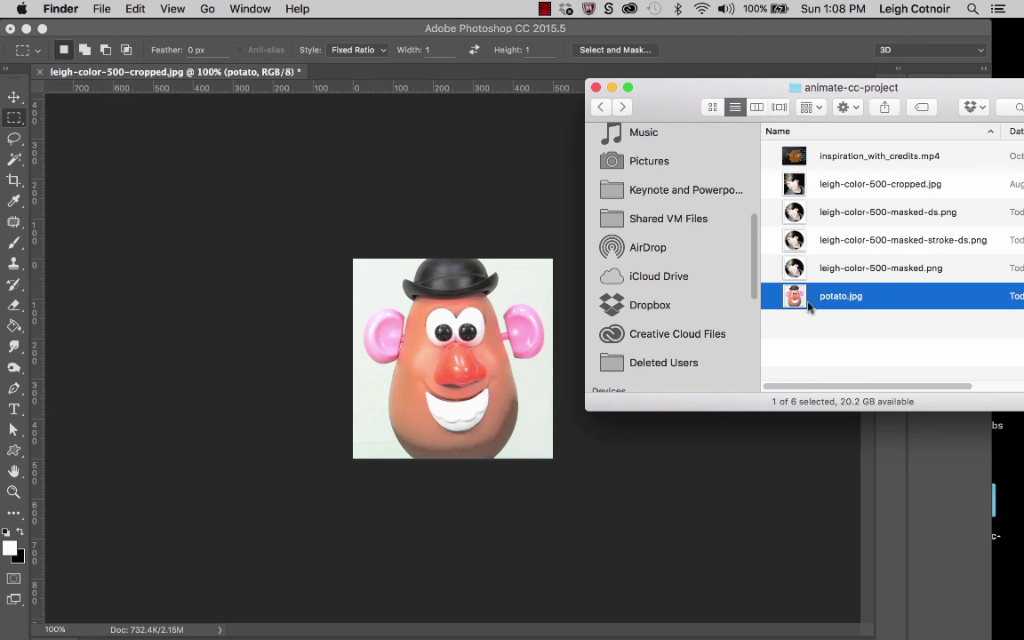
click(525, 297)
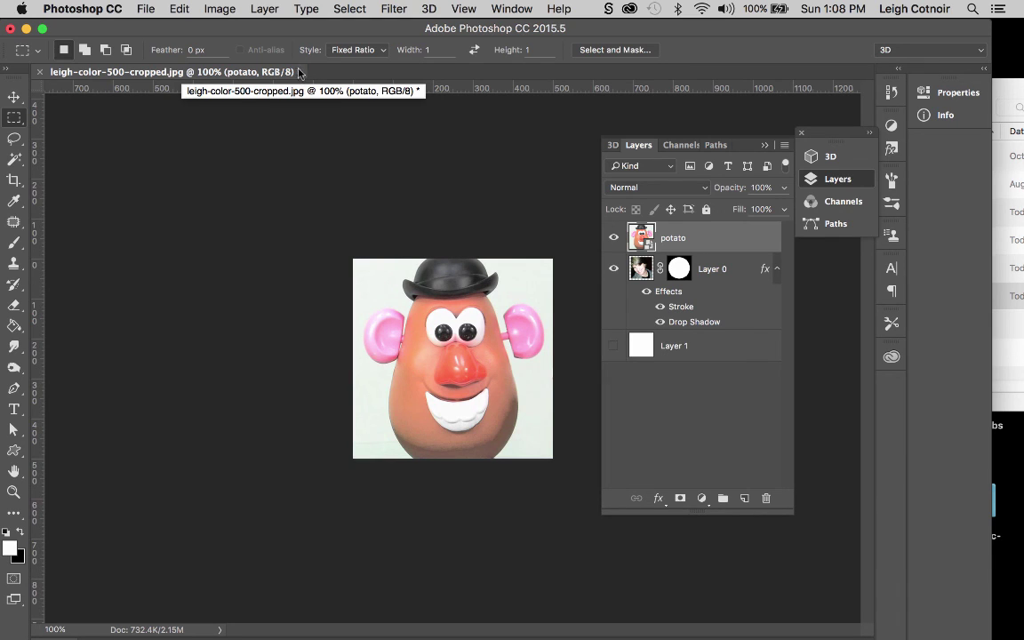
Save the document in Photoshop format under the proposed name in the animate-cc-project folder, with Layers and Maximize Compatibility enabled
click(147, 9)
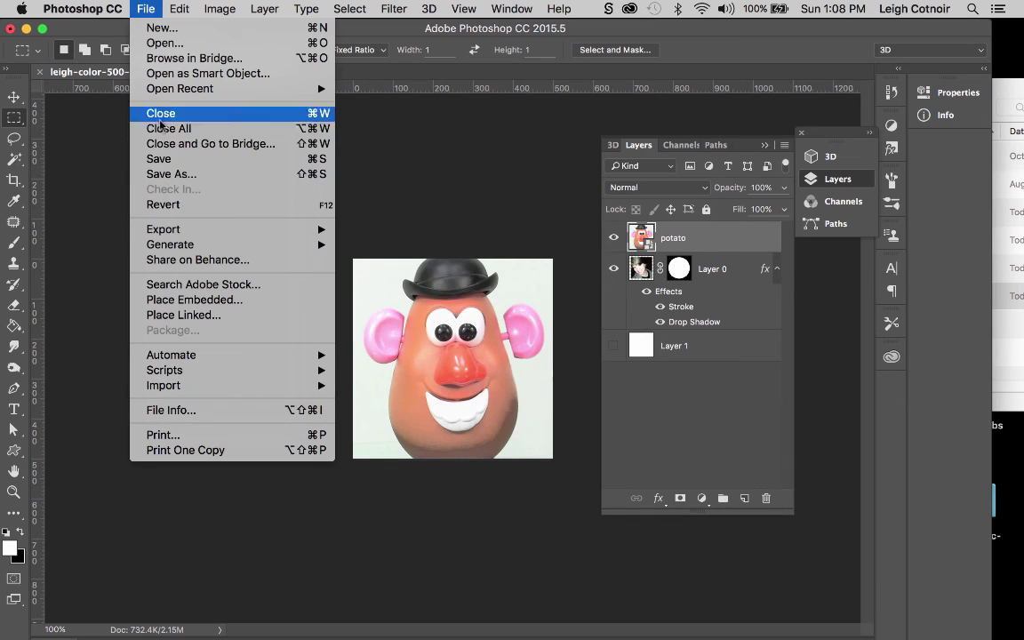
click(166, 159)
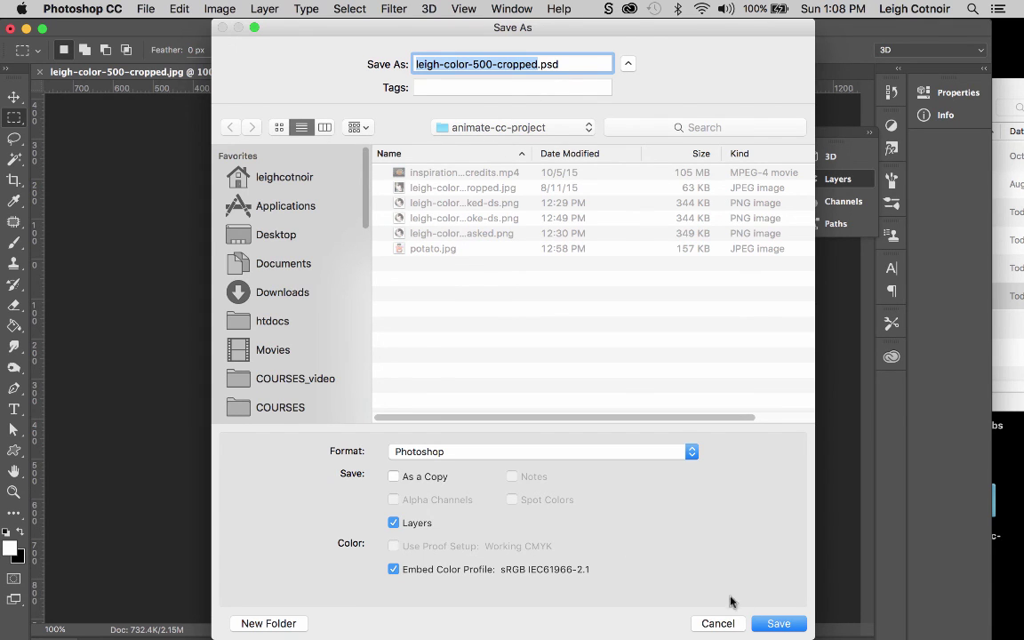
click(779, 624)
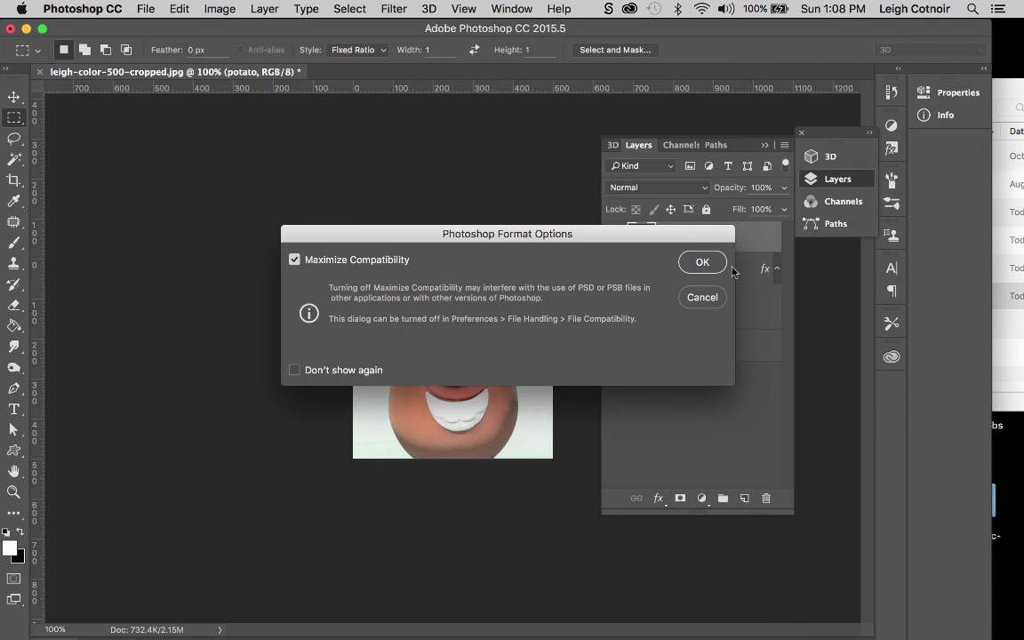
click(708, 264)
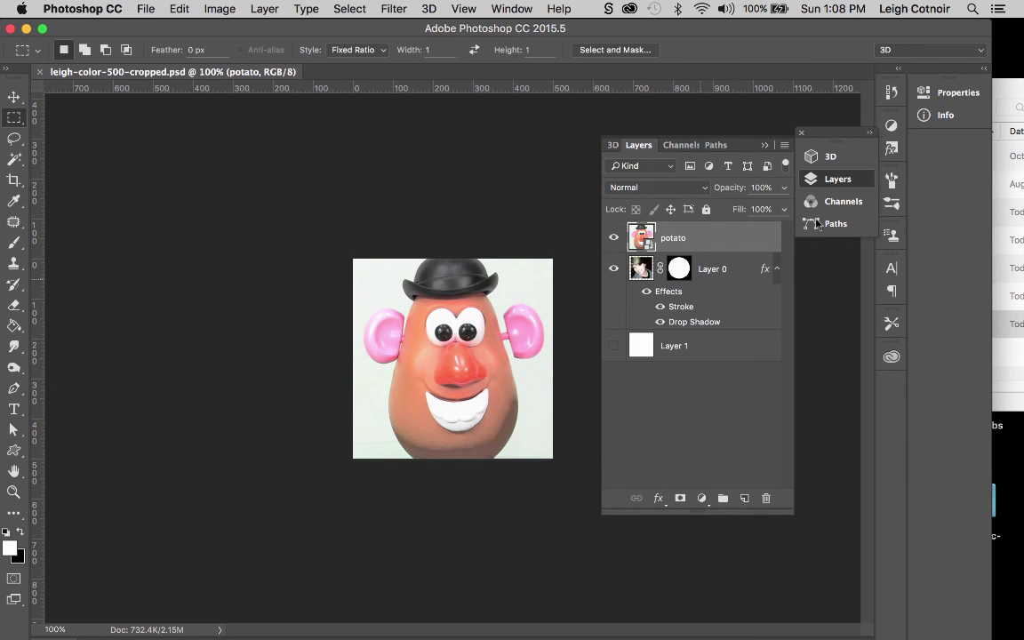
Switch to Finder to check the saved PSD in the animate-cc-project folder, and return to Photoshop
click(1004, 93)
drag(1004, 94, 936, 92)
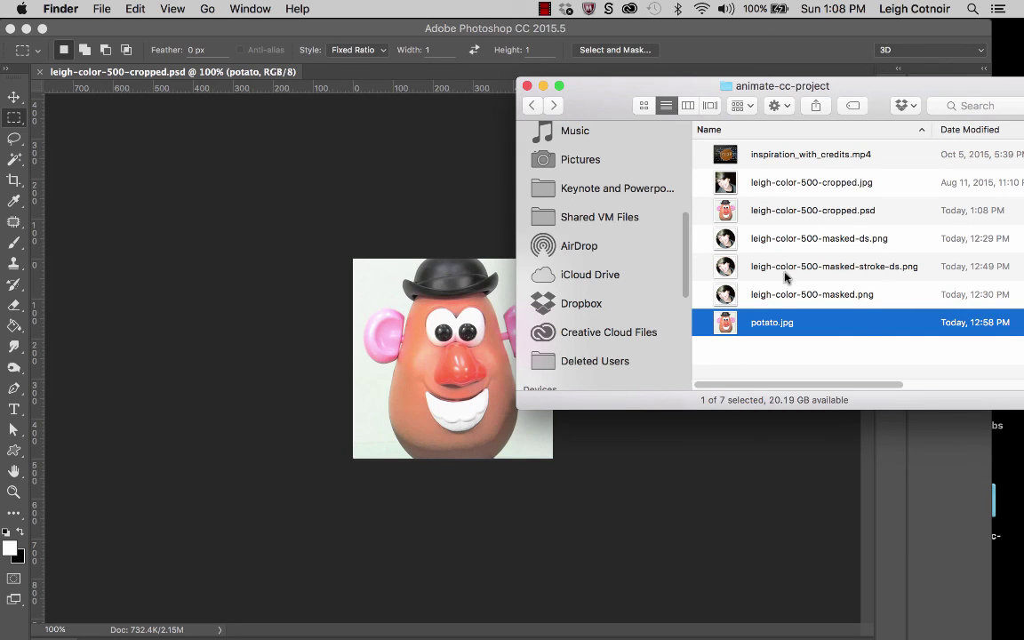
click(854, 218)
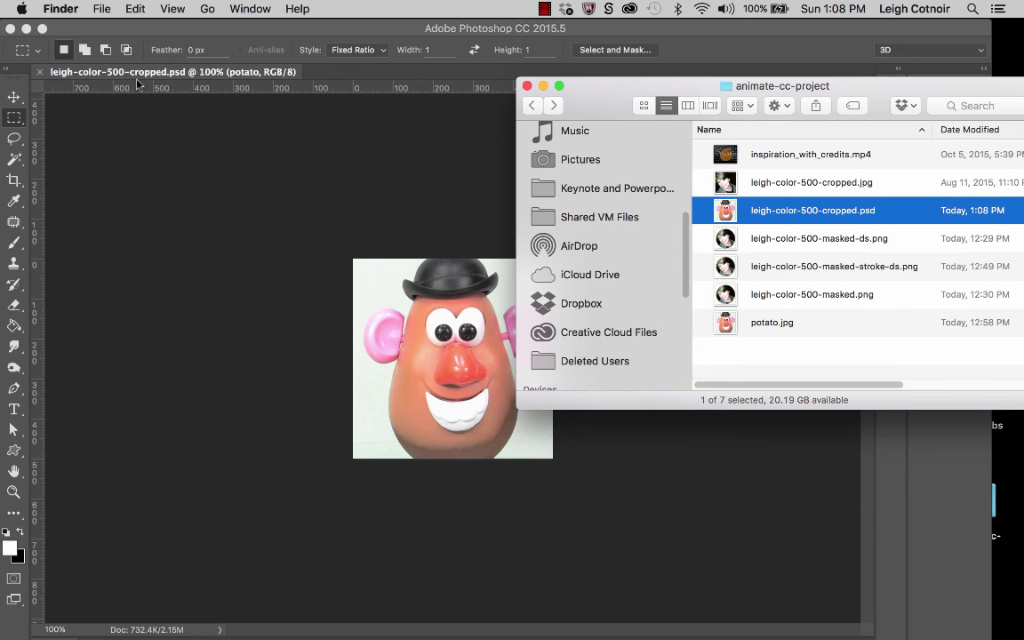
drag(594, 92, 647, 157)
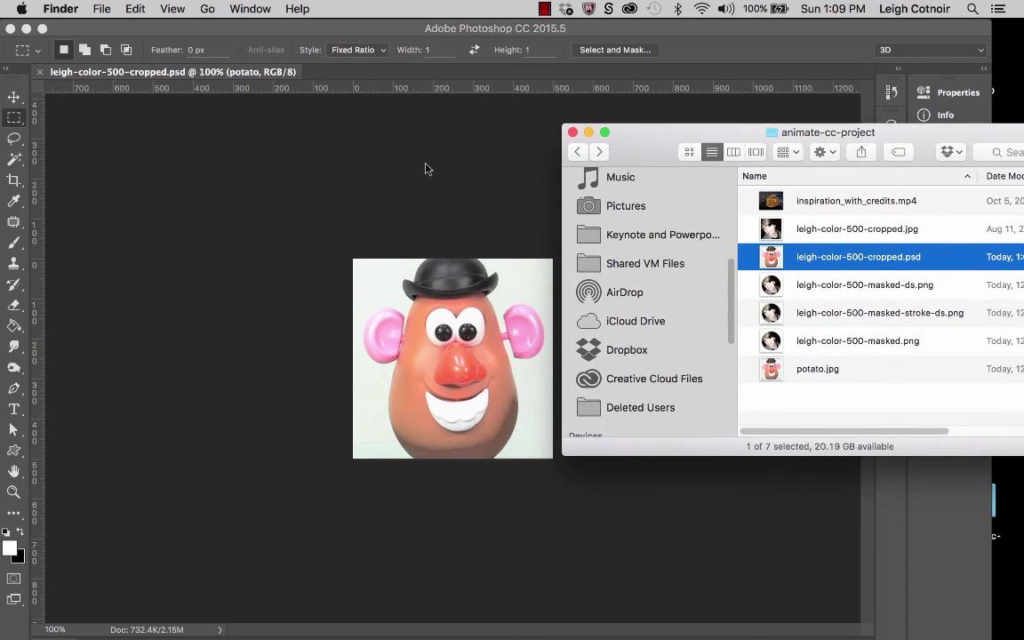
click(421, 166)
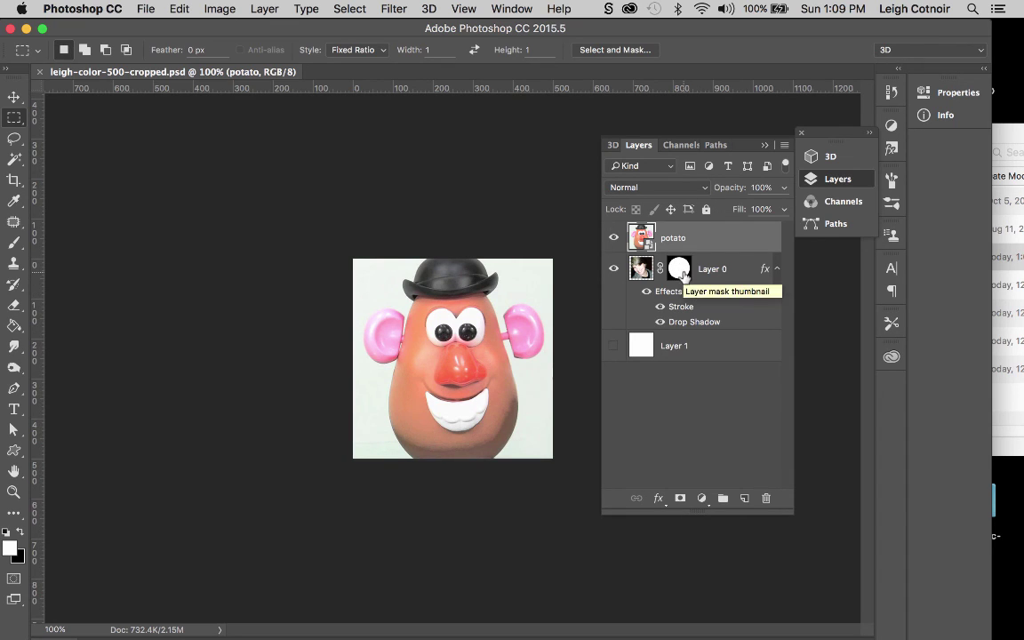
Compare the channels listed for the potato layer with those for Layer 0, and inspect the Layer 0 Mask channel
click(690, 146)
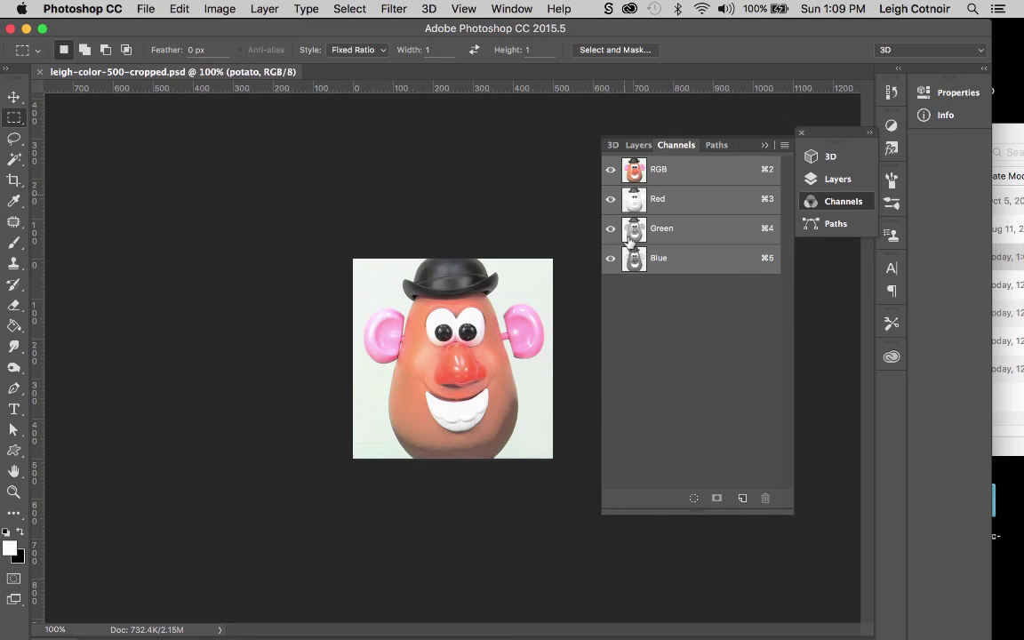
click(638, 145)
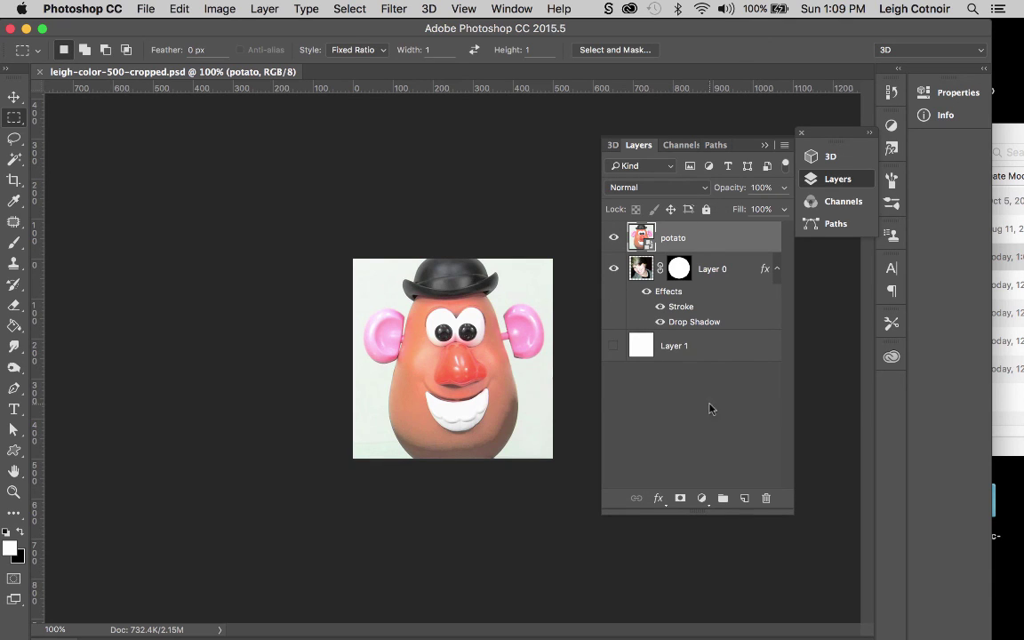
click(641, 271)
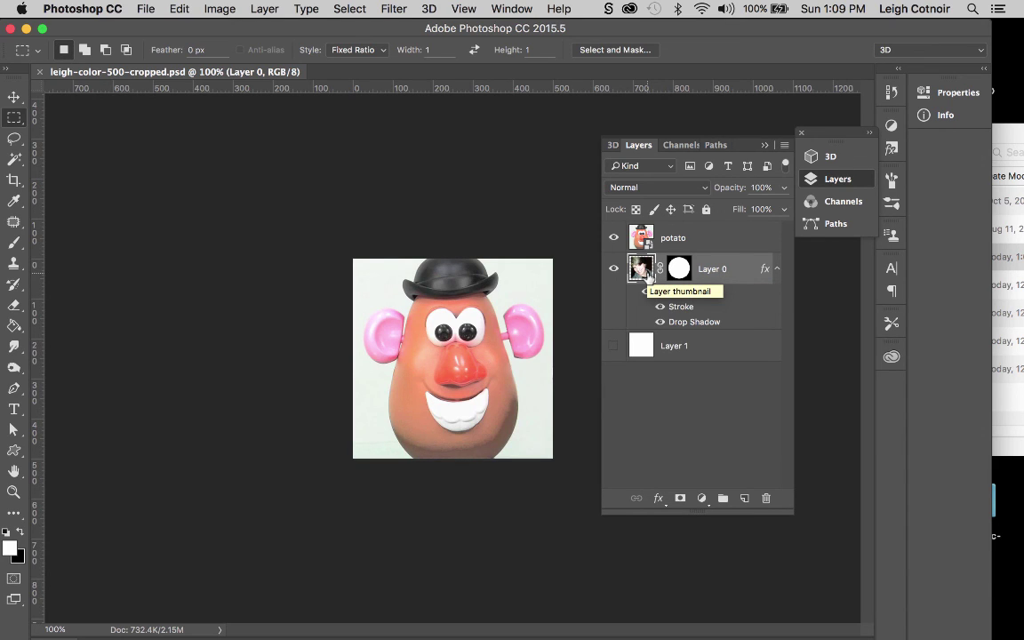
click(682, 145)
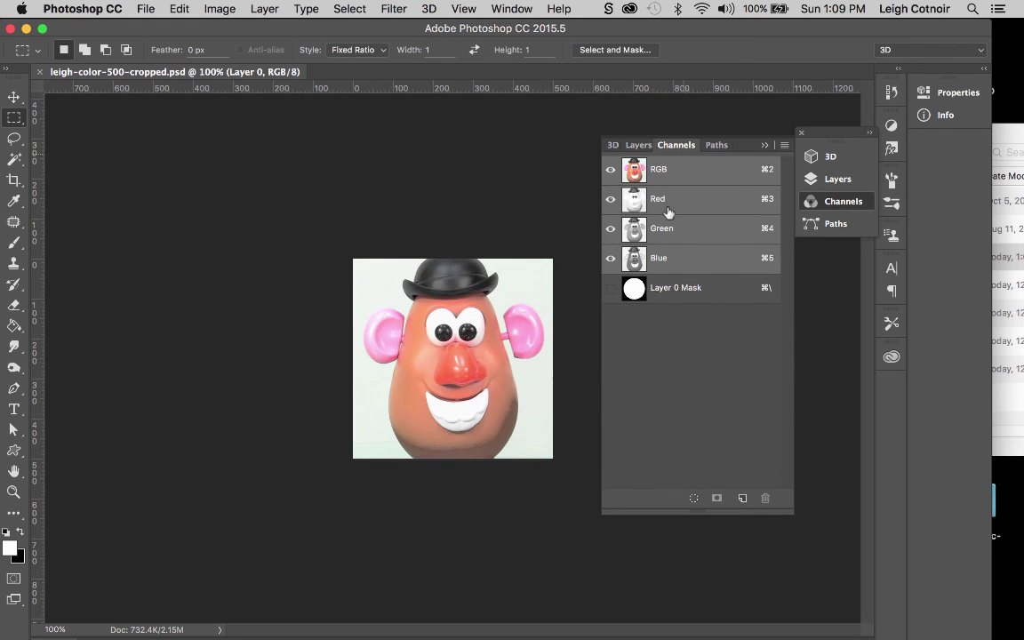
click(677, 291)
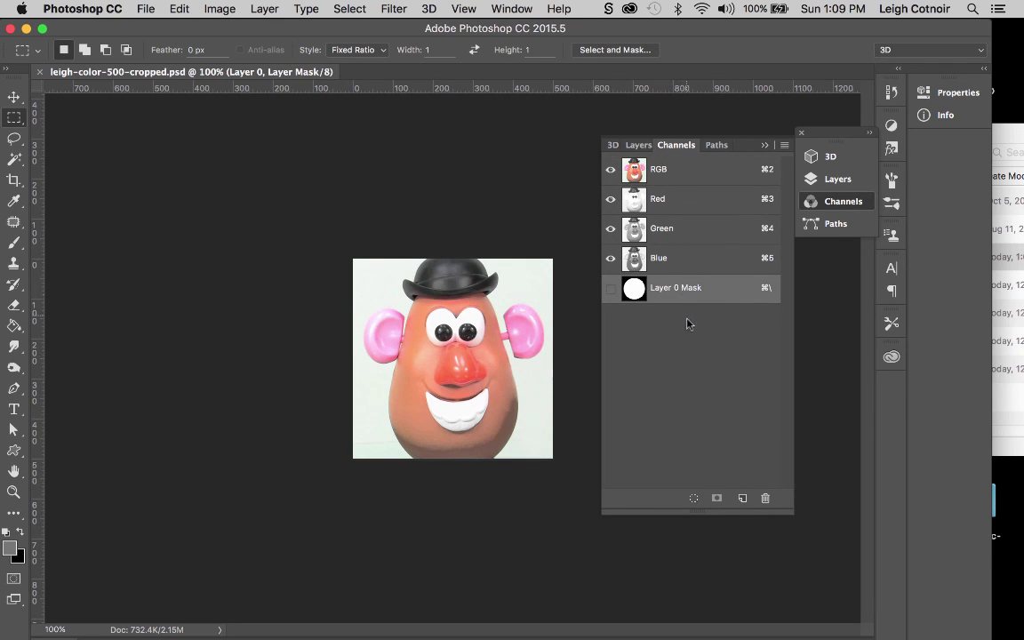
click(637, 146)
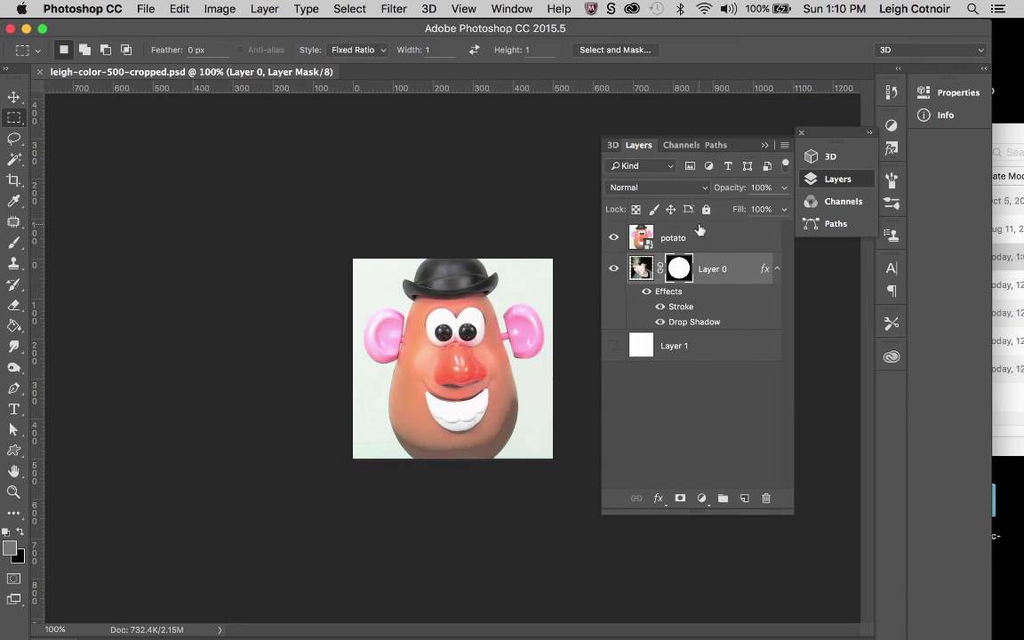
With the potato layer selected, check which source channels Load Selection offers, and cancel without loading one
click(654, 240)
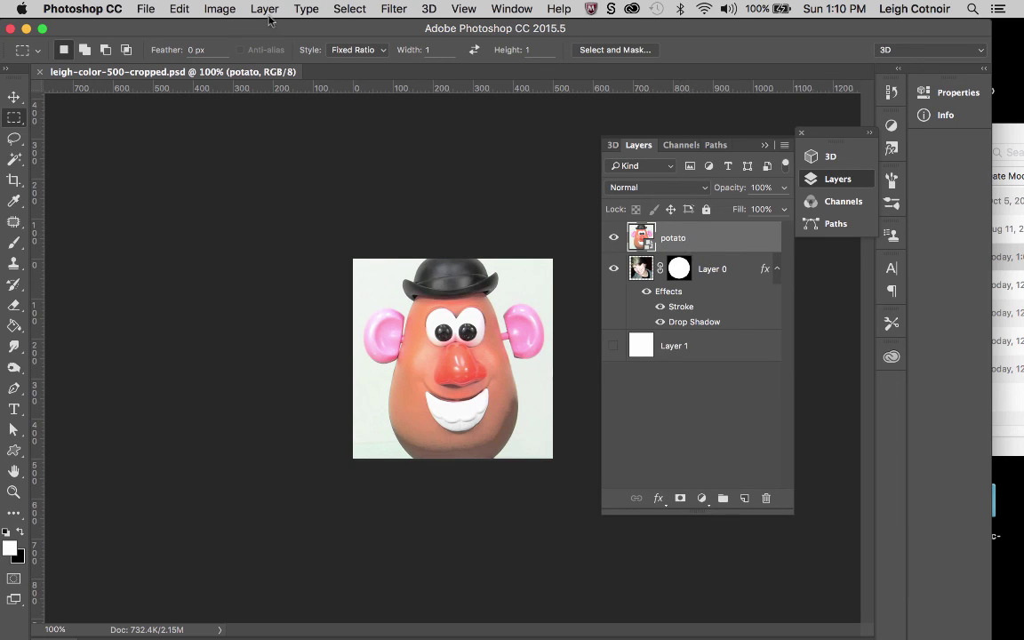
click(348, 9)
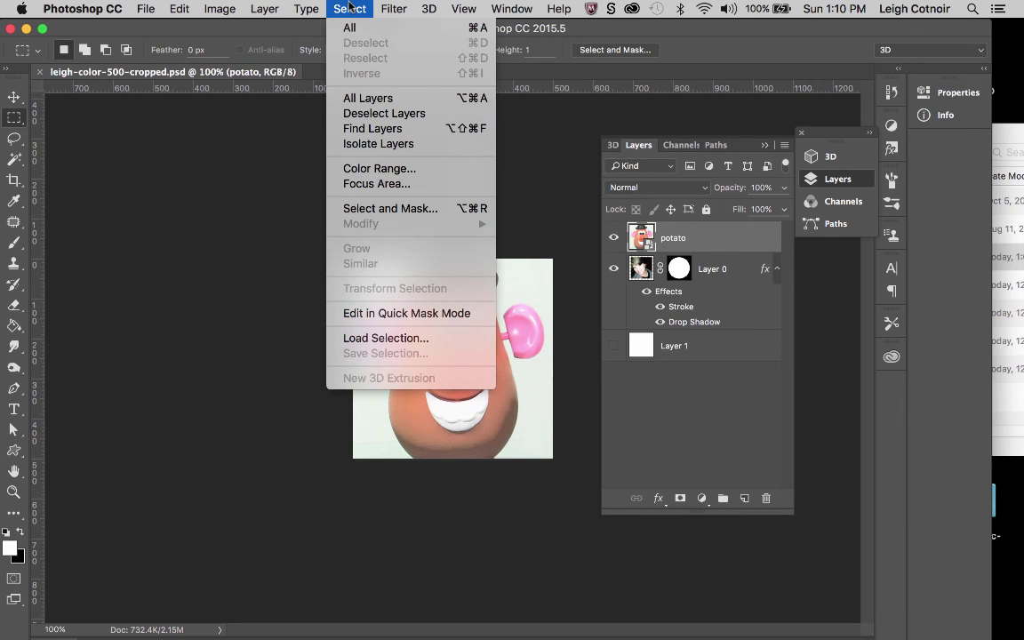
click(355, 338)
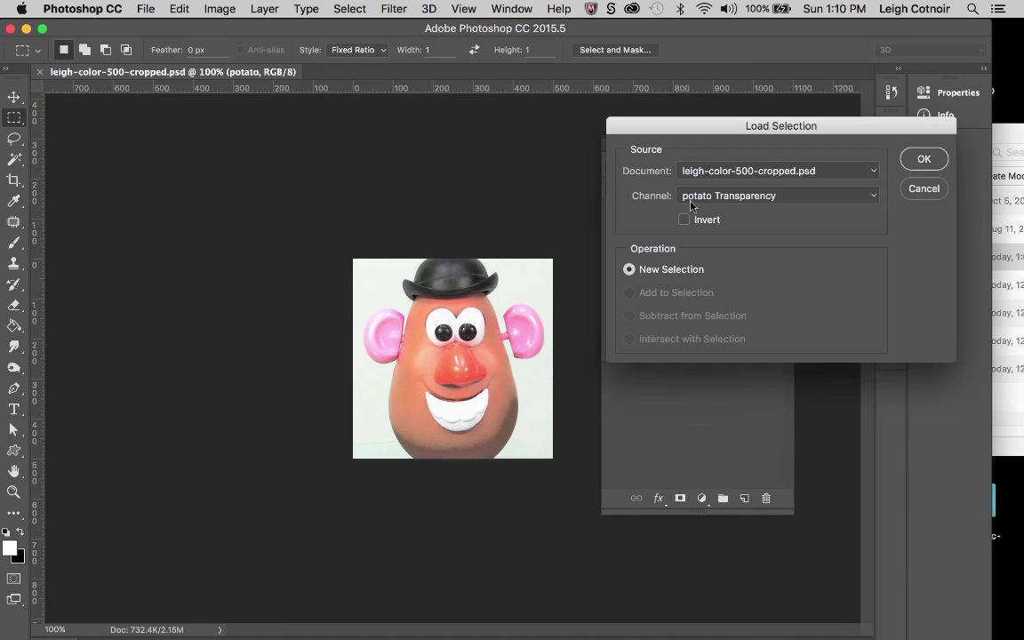
click(691, 197)
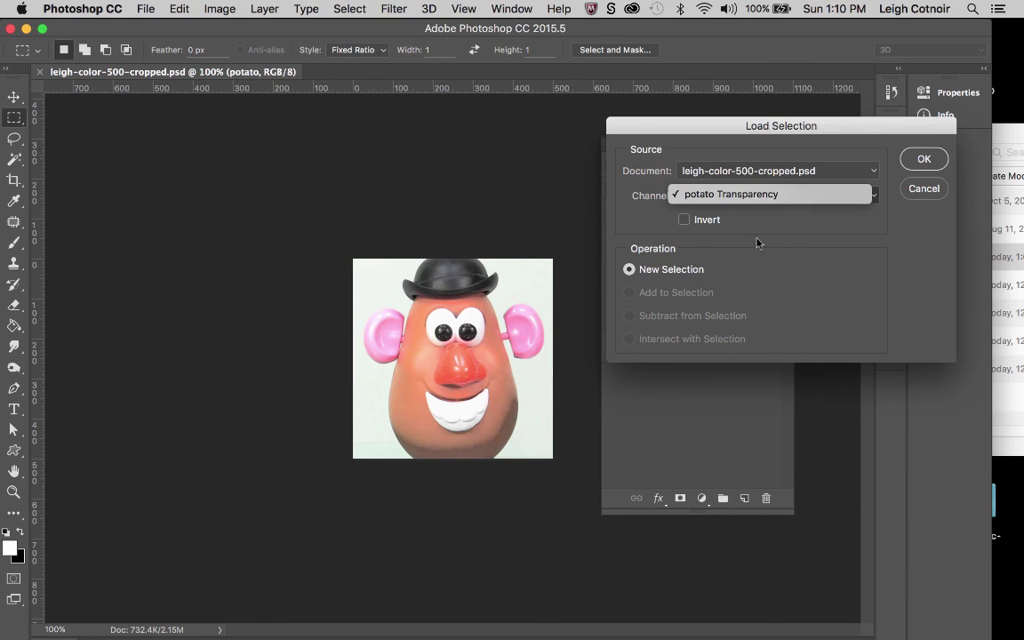
click(924, 189)
click(924, 189)
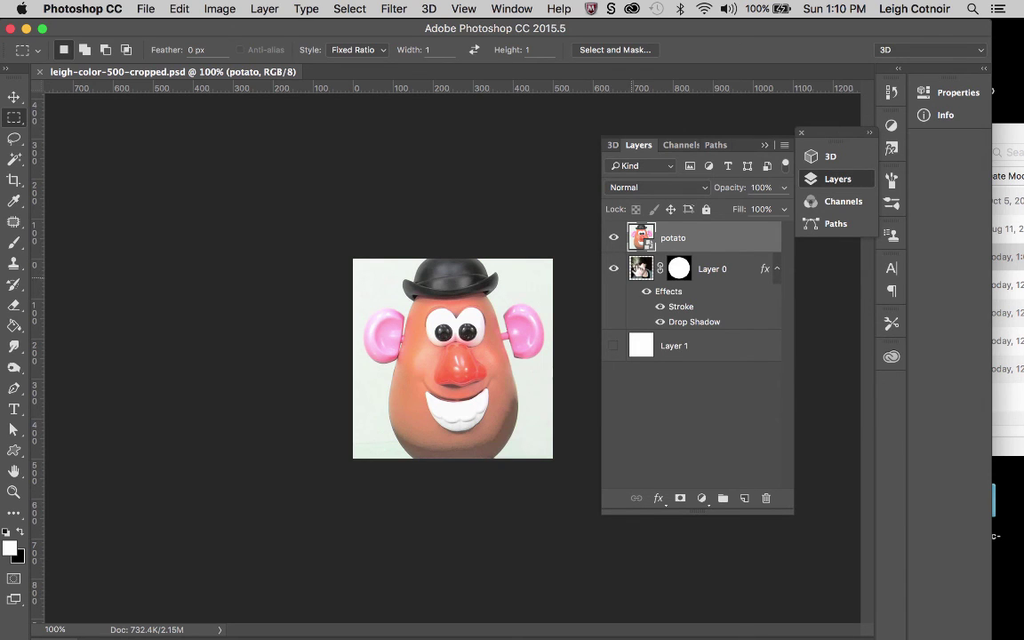
Select Layer 0 and preview its mask channel as an overlay on the image, hiding the overlay again
click(677, 268)
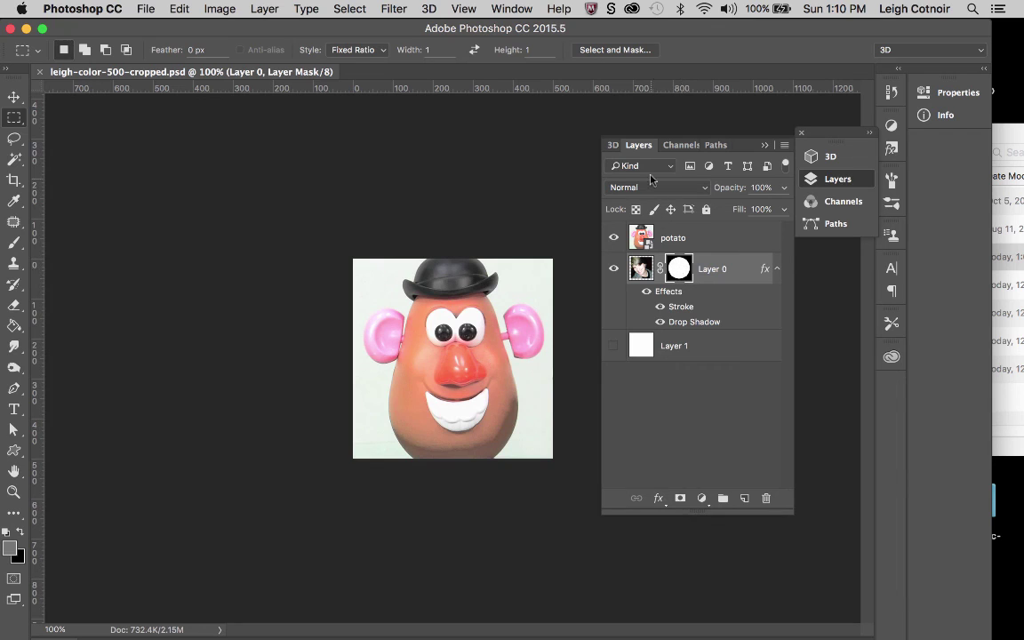
click(681, 146)
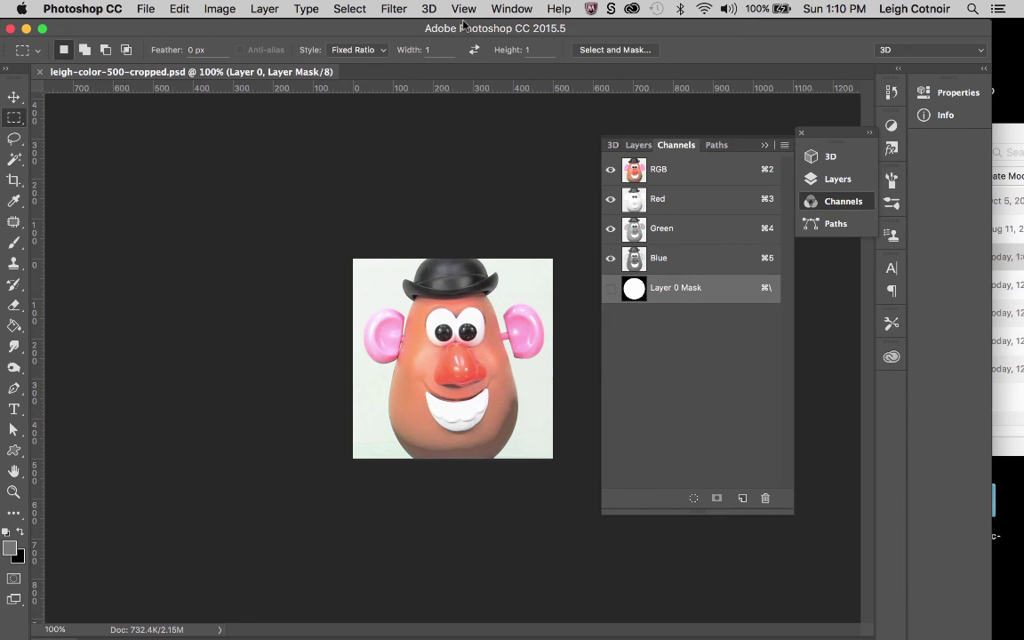
click(515, 9)
click(520, 8)
click(610, 288)
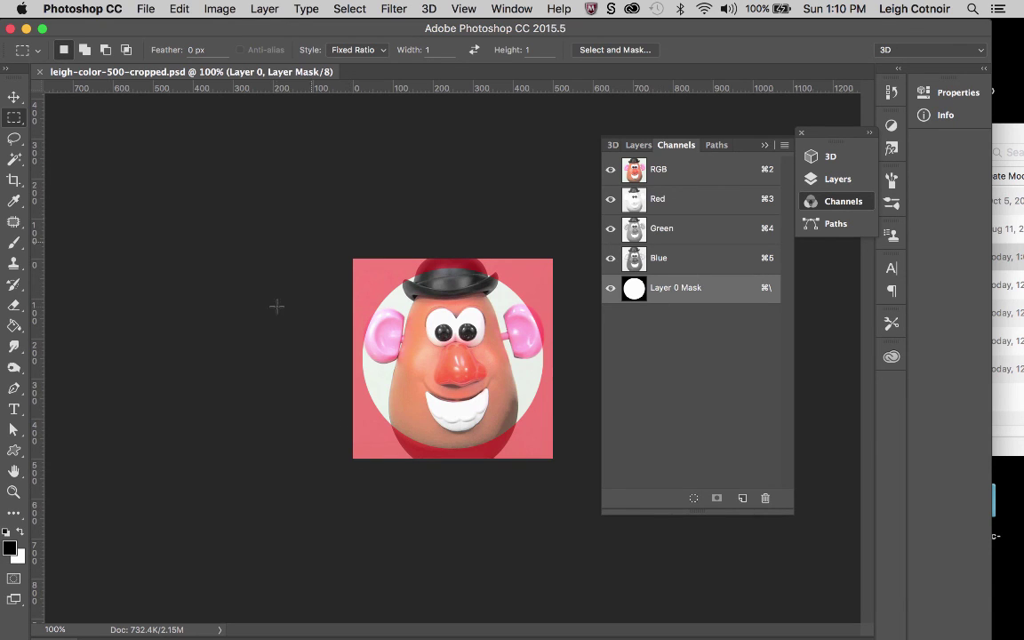
click(611, 289)
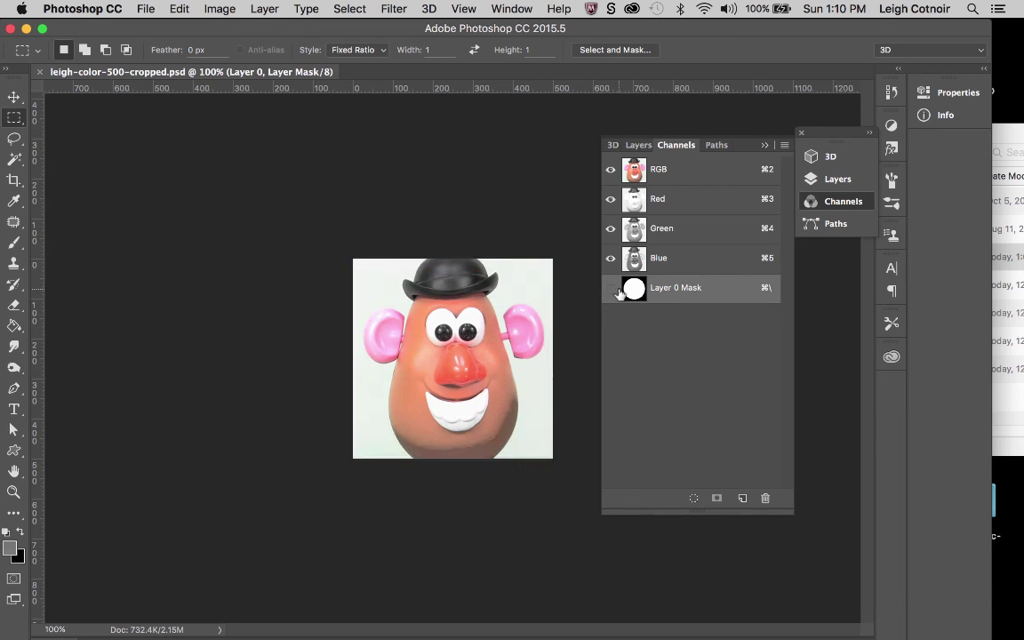
Duplicate the Layer 0 Mask channel as "circle mask" in the same document, and return to the RGB view with the new channel hidden
right_click(672, 289)
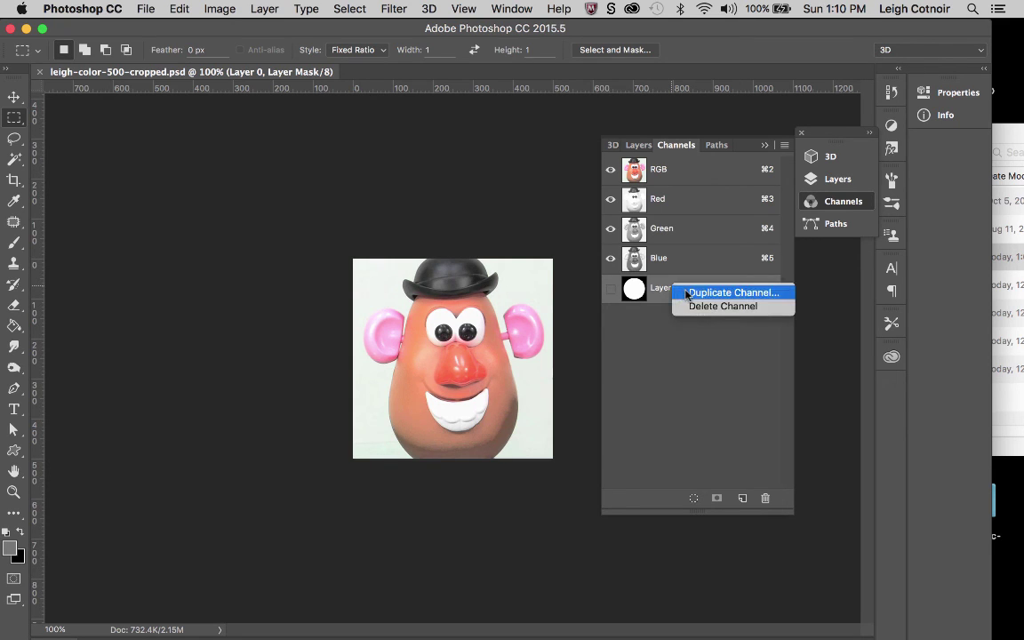
click(702, 293)
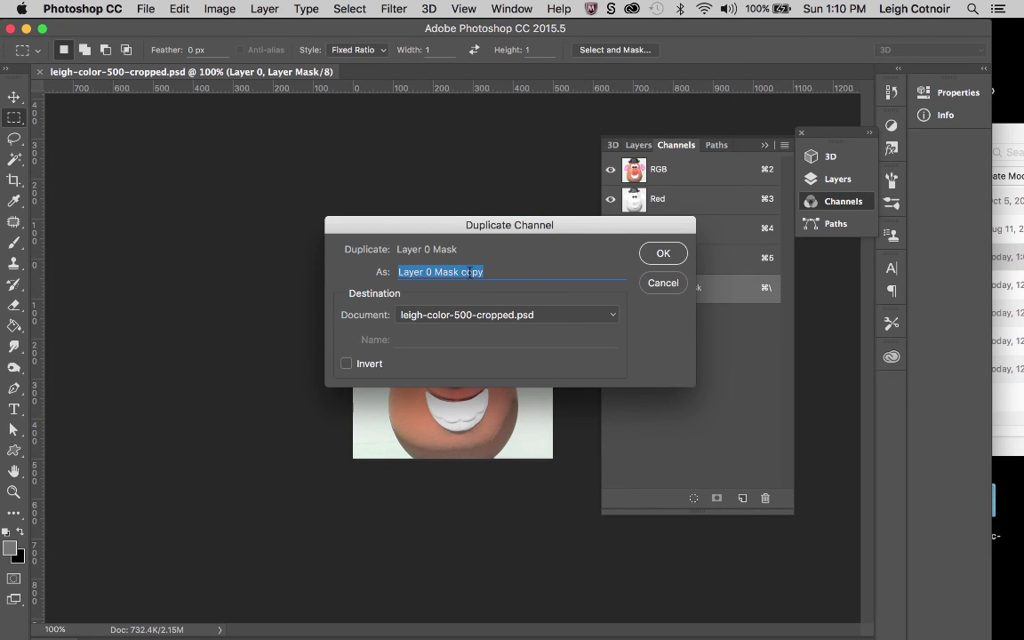
text(circle mask)
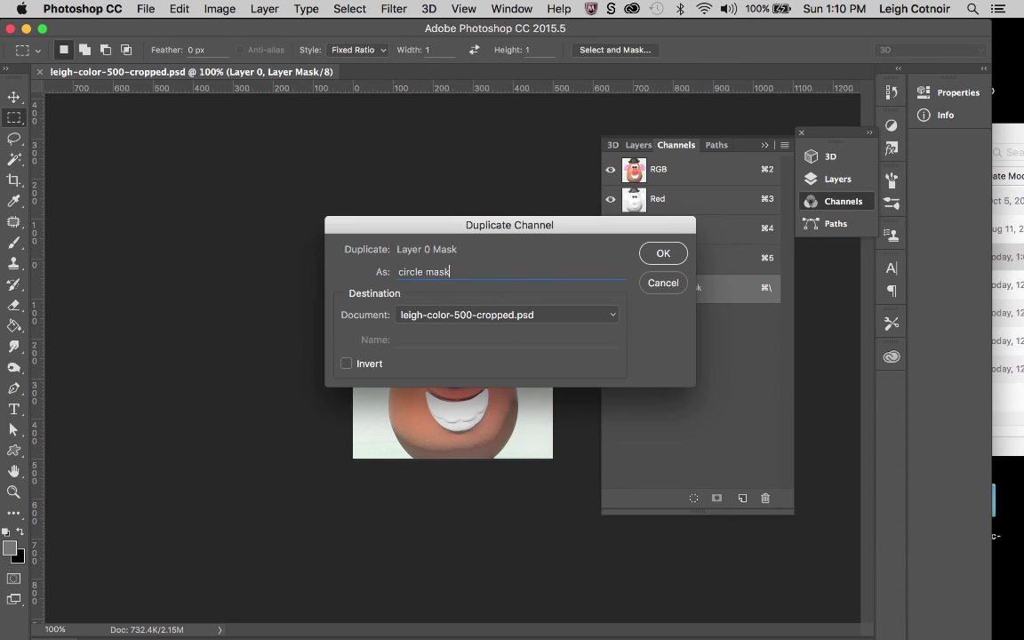
key(Return)
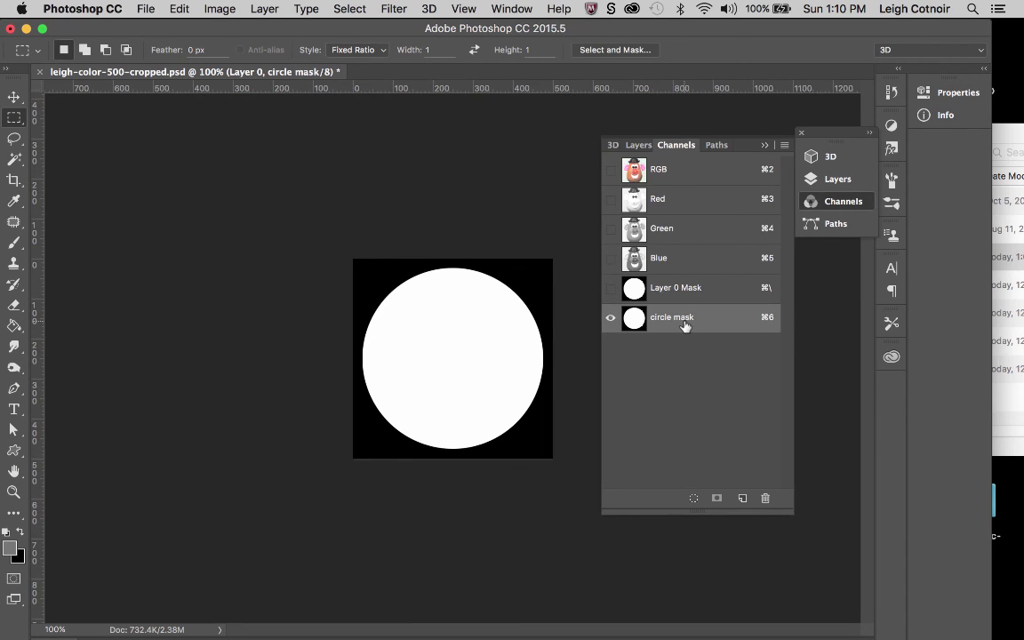
click(612, 170)
click(611, 318)
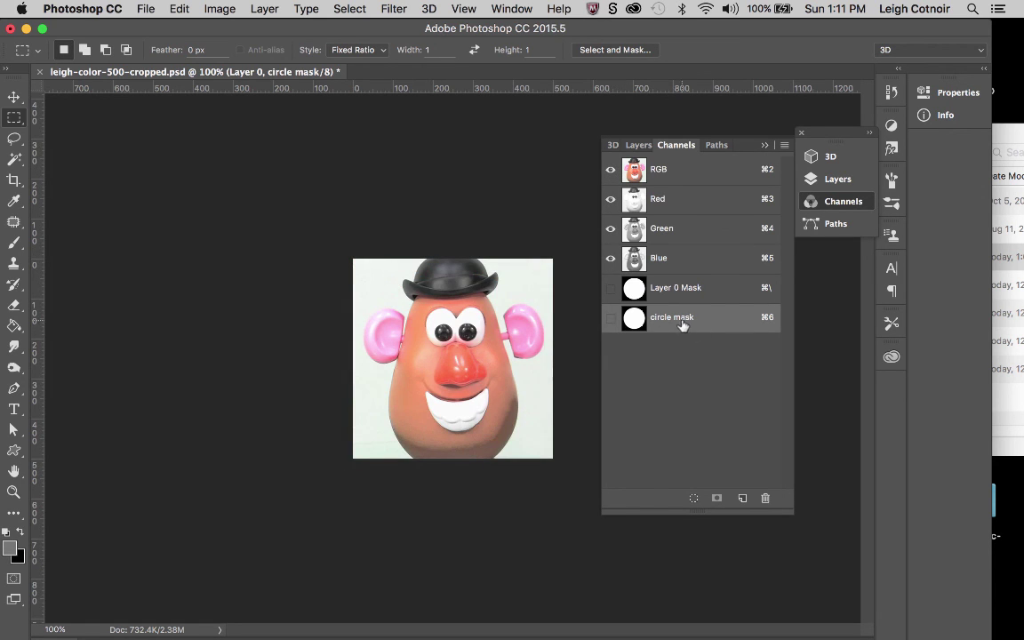
Load the circle mask channel as a new selection on the potato layer and convert it into that layer's mask
click(638, 147)
click(681, 240)
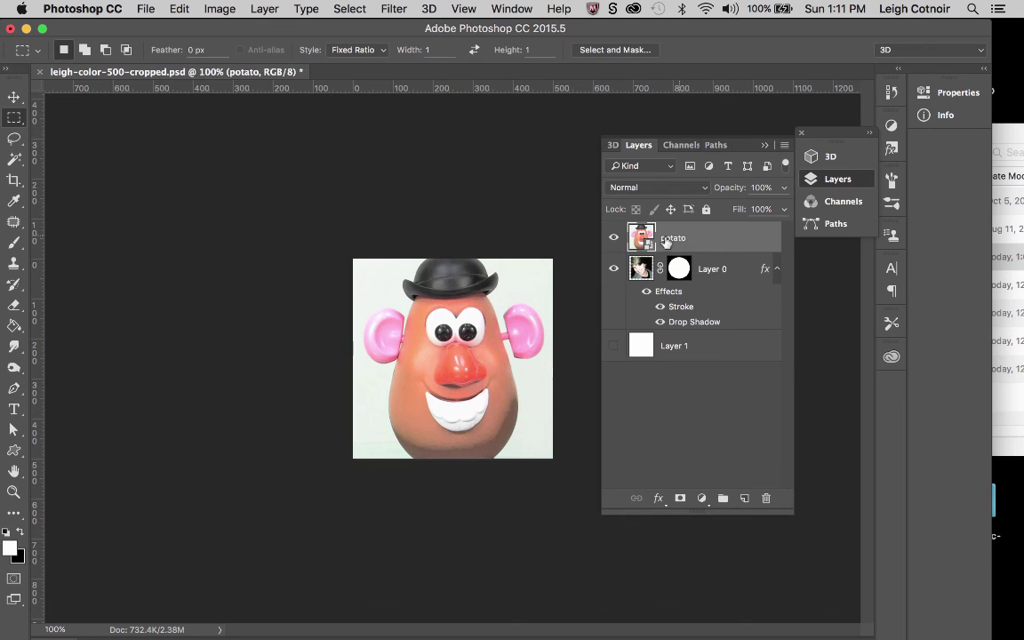
click(352, 10)
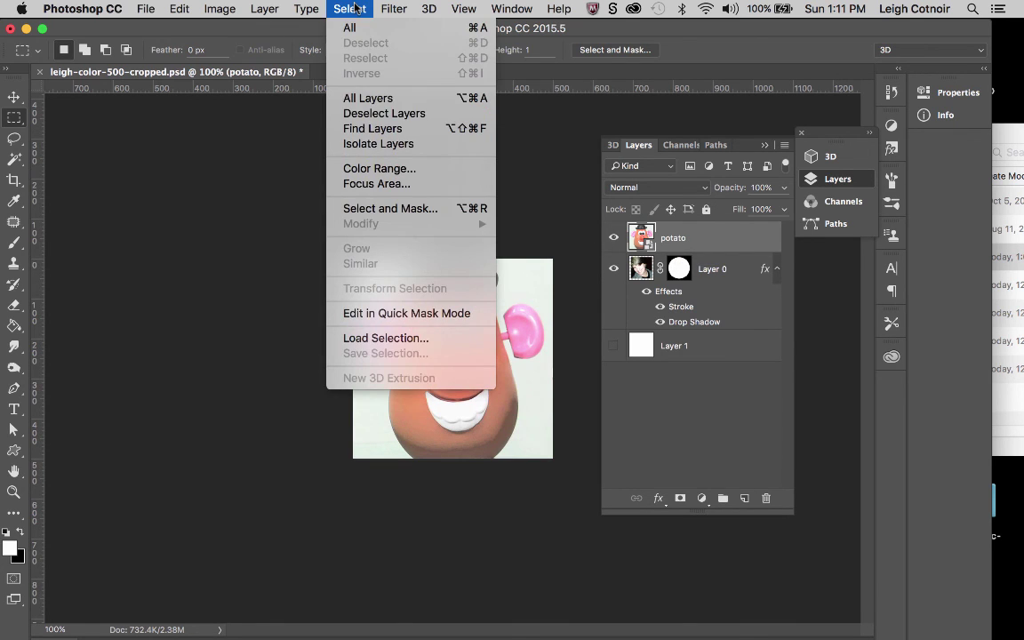
click(390, 338)
click(756, 195)
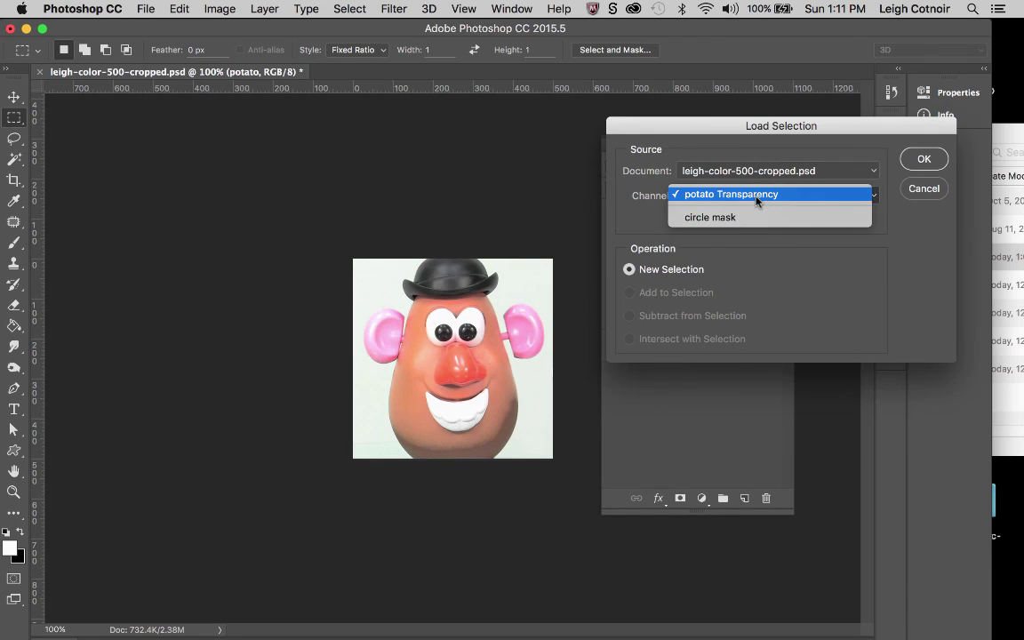
click(710, 218)
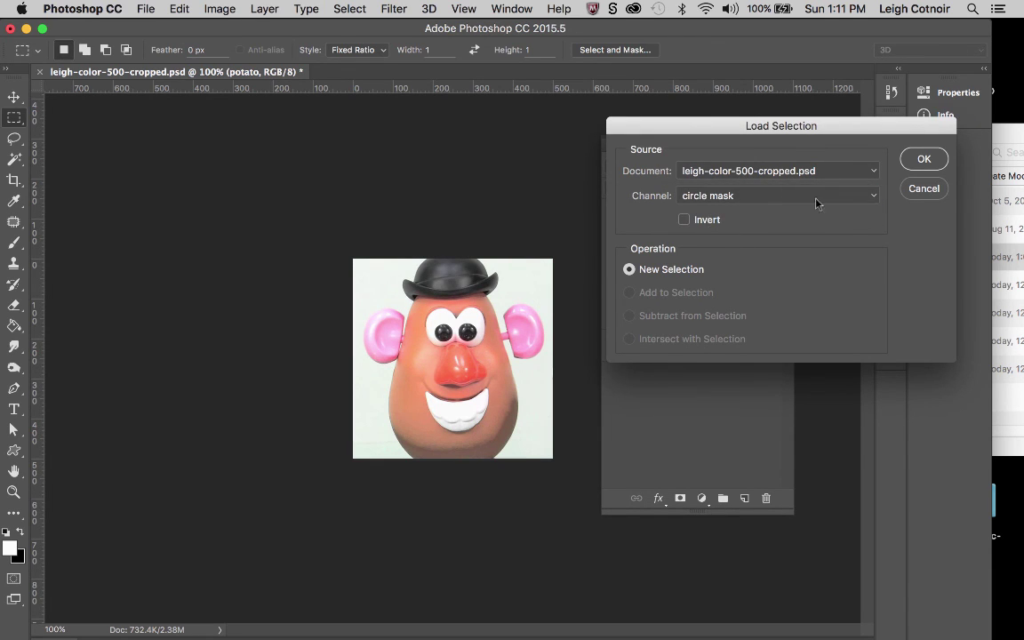
click(927, 158)
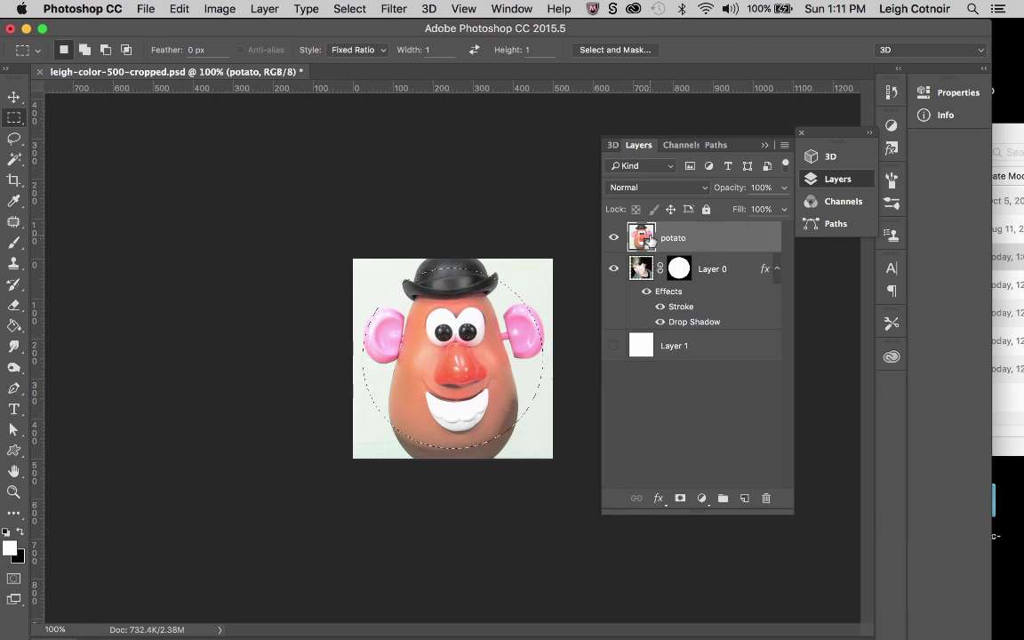
click(680, 499)
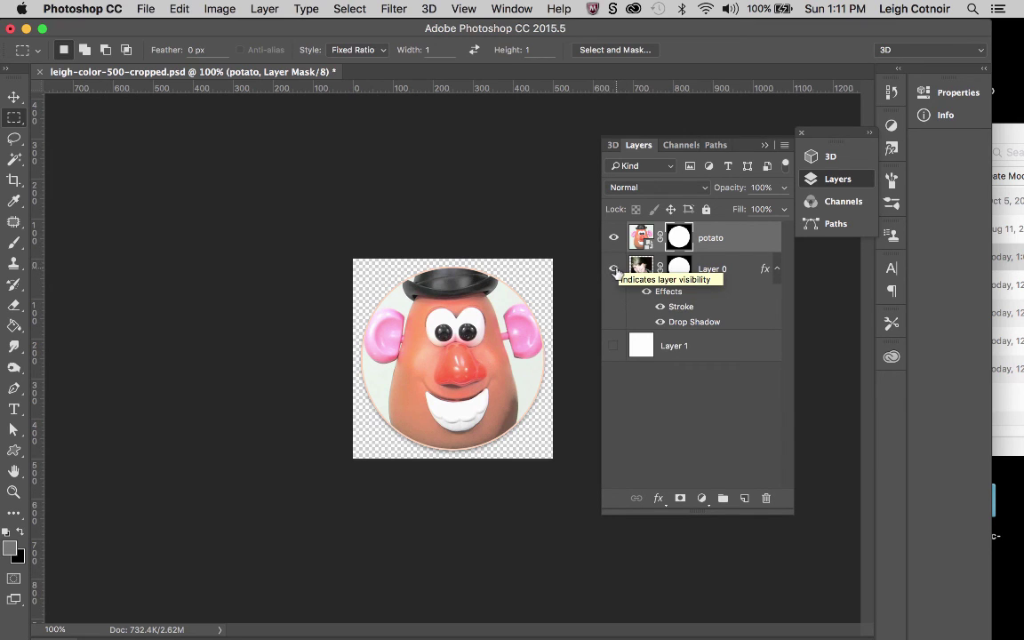
Copy the layer style with stroke and drop shadow from Layer 0 and paste it onto the potato layer
click(677, 292)
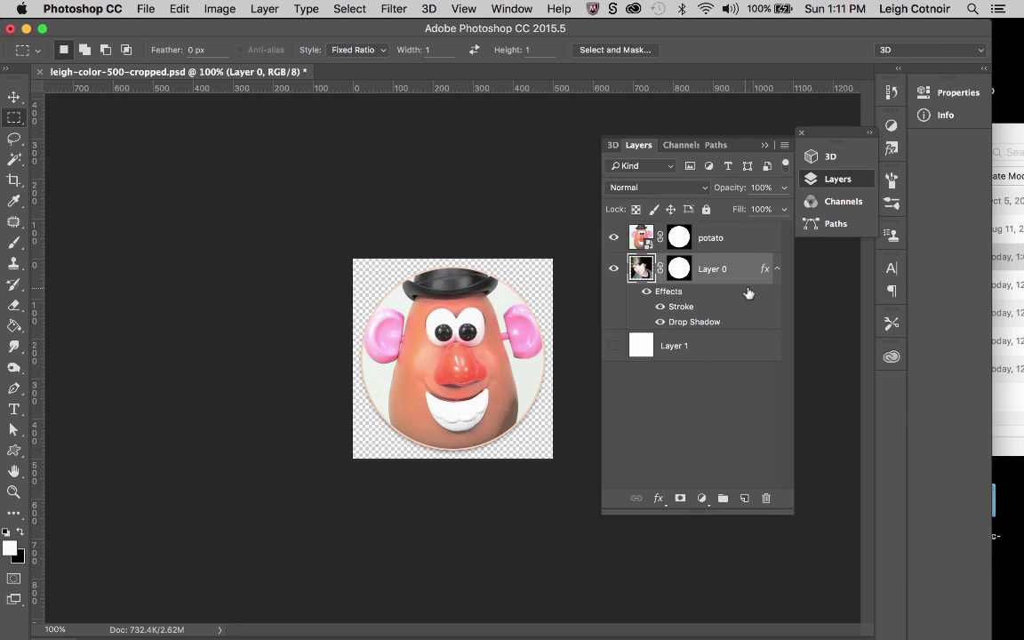
right_click(683, 294)
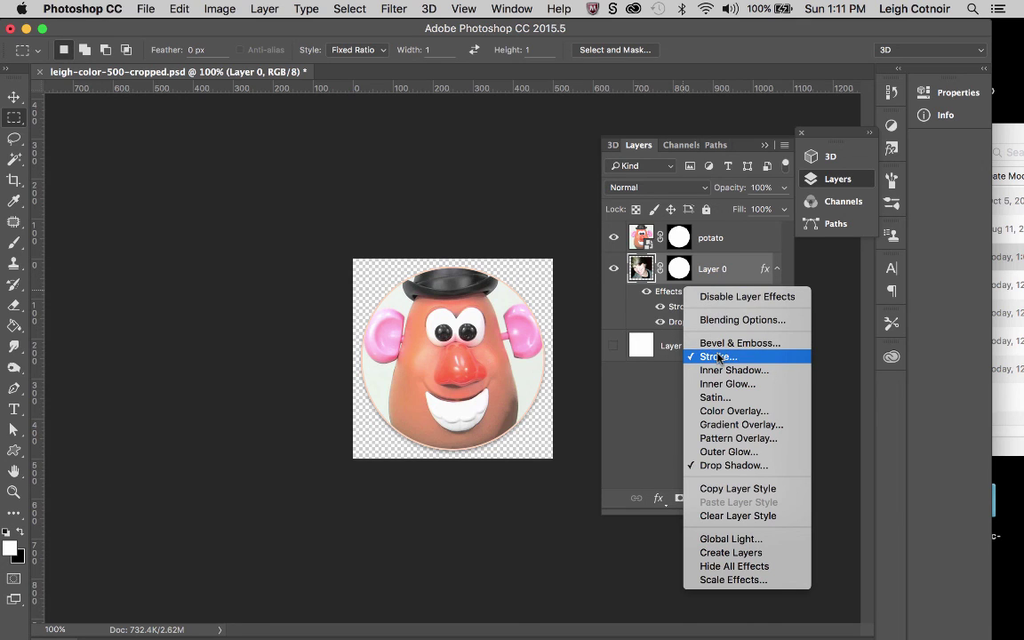
click(736, 488)
click(724, 239)
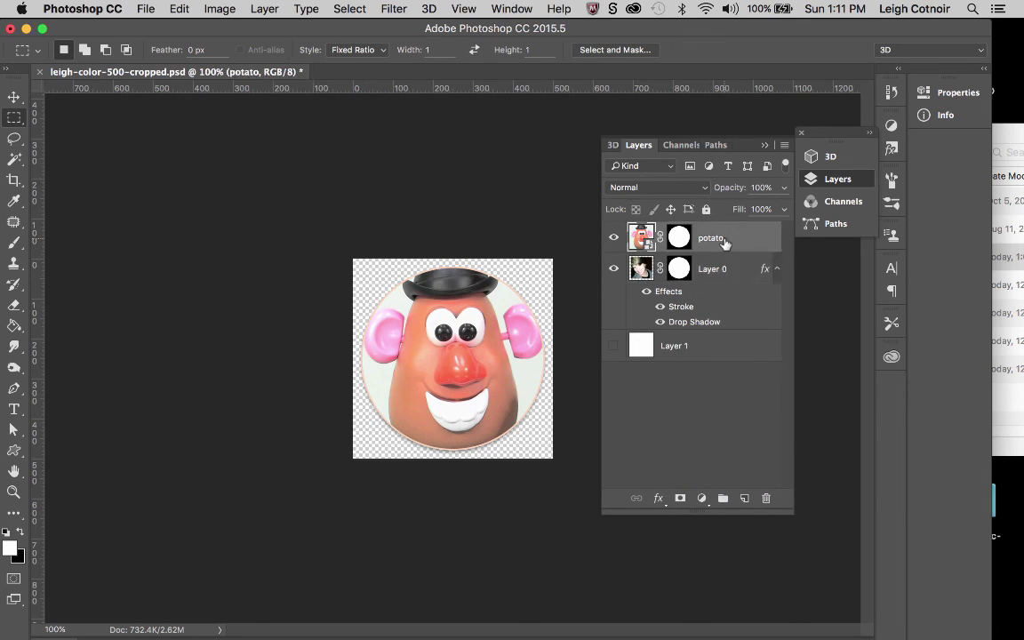
right_click(734, 239)
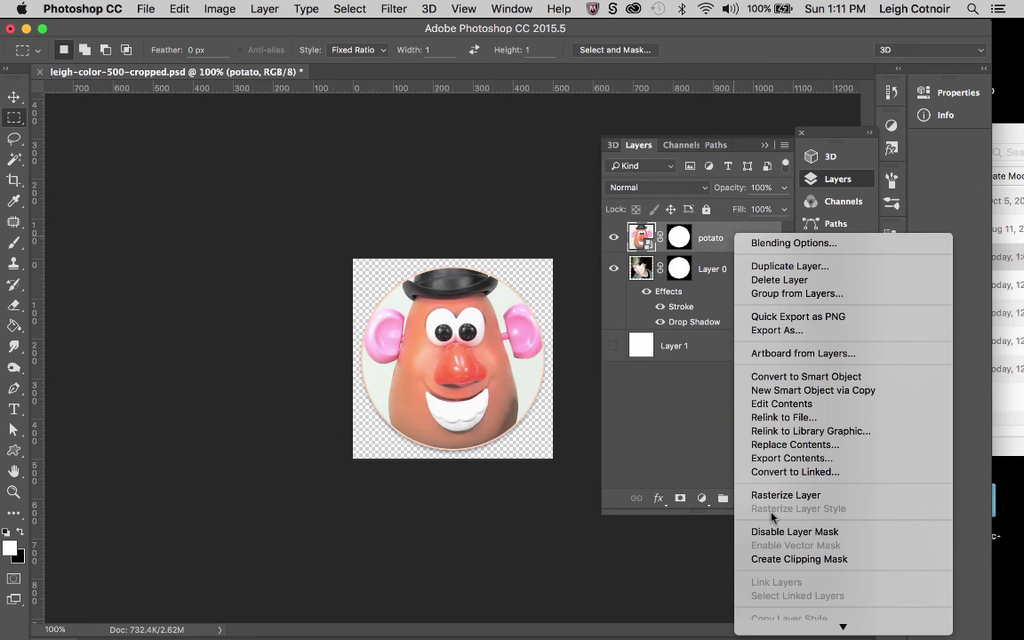
scroll(787, 569, down, 5)
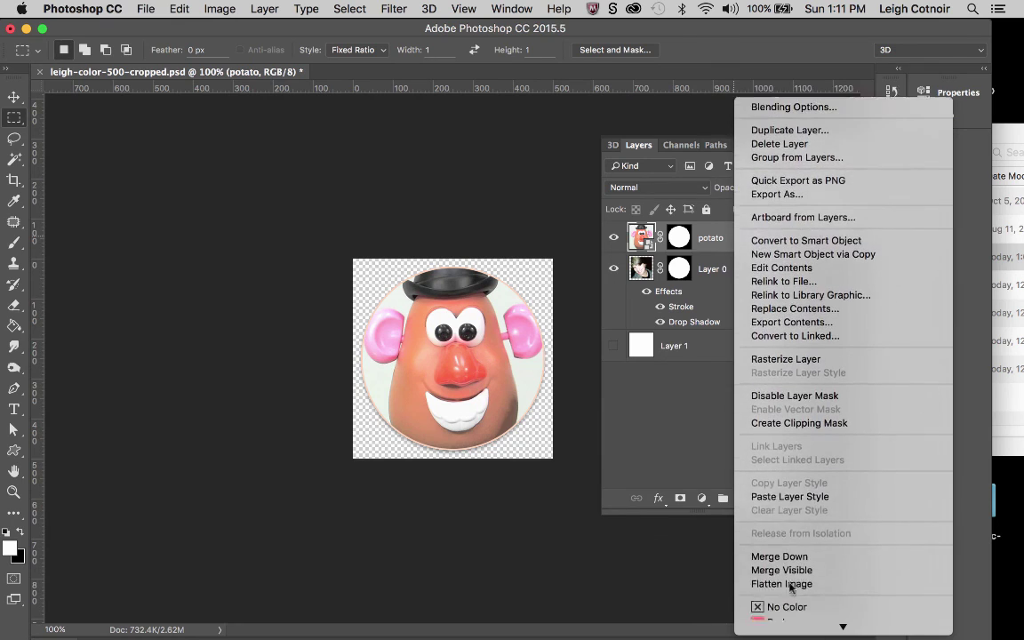
click(782, 489)
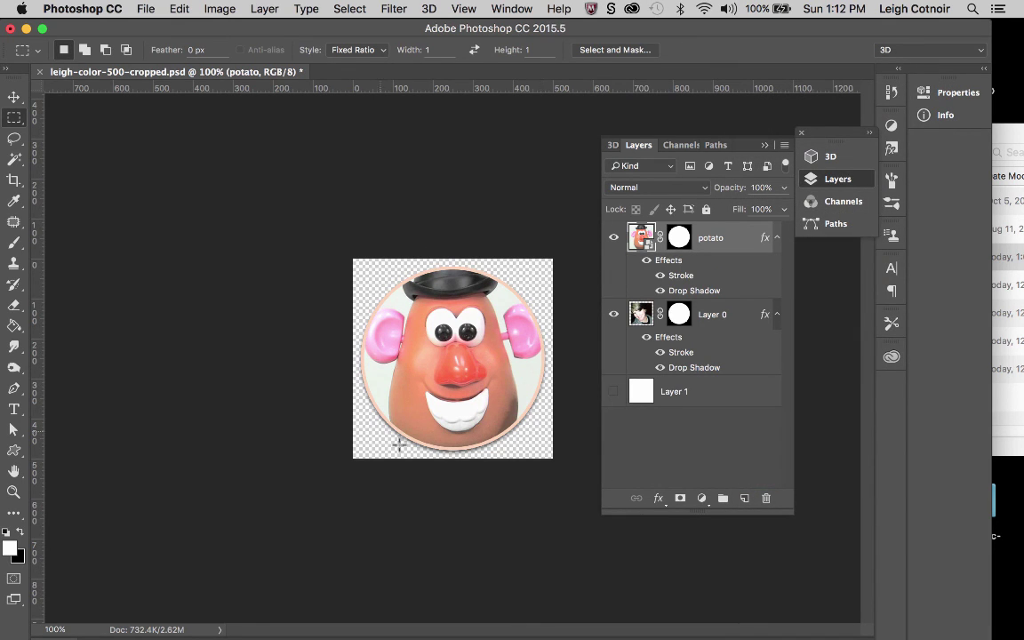
Hide Layer 0 and rename it with the portrait subject's first name
click(613, 315)
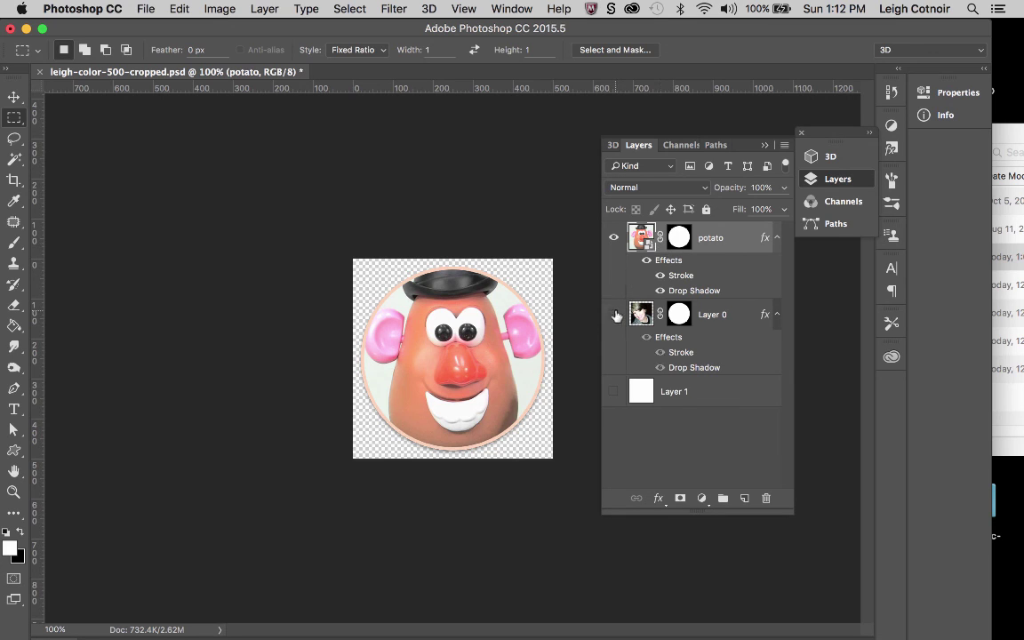
click(712, 313)
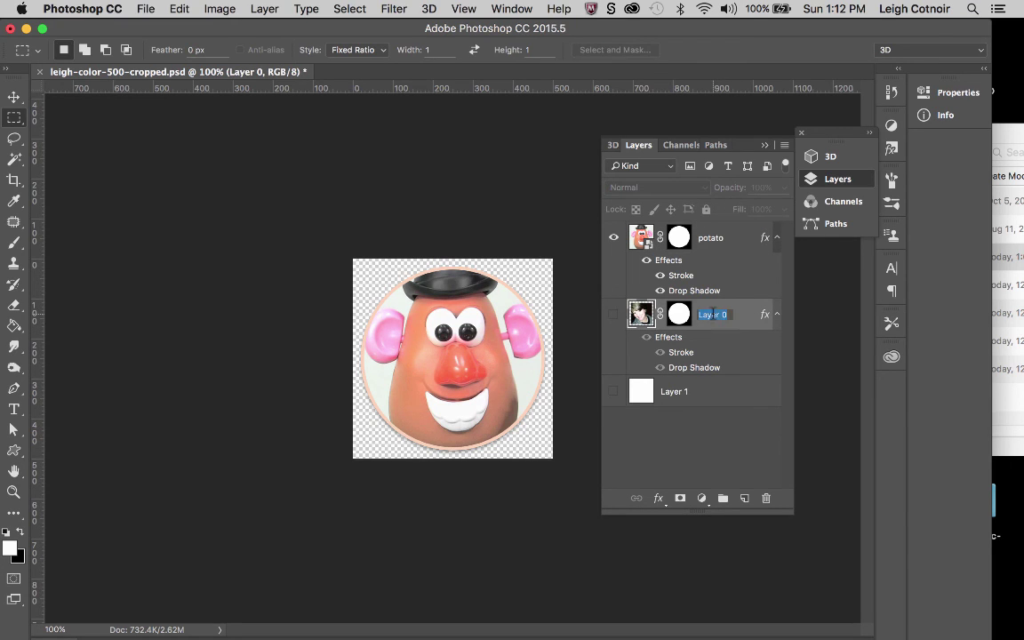
text(Leigh)
key(Return)
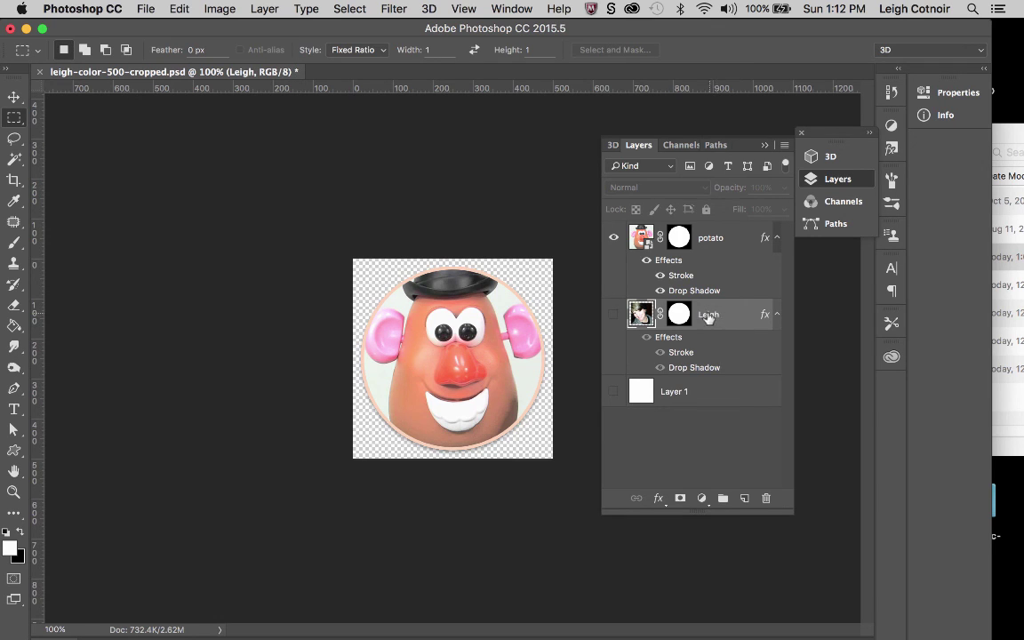
Rename the potato layer as PotatoHead, and toggle the portrait layer's visibility, leaving it hidden
double_click(711, 238)
text(P)
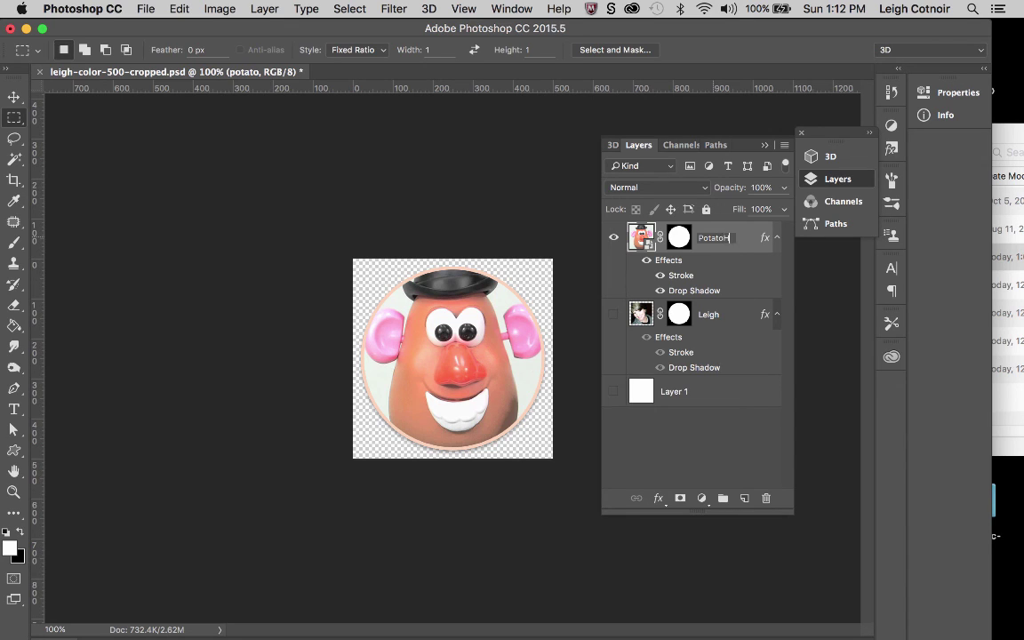
key(Return)
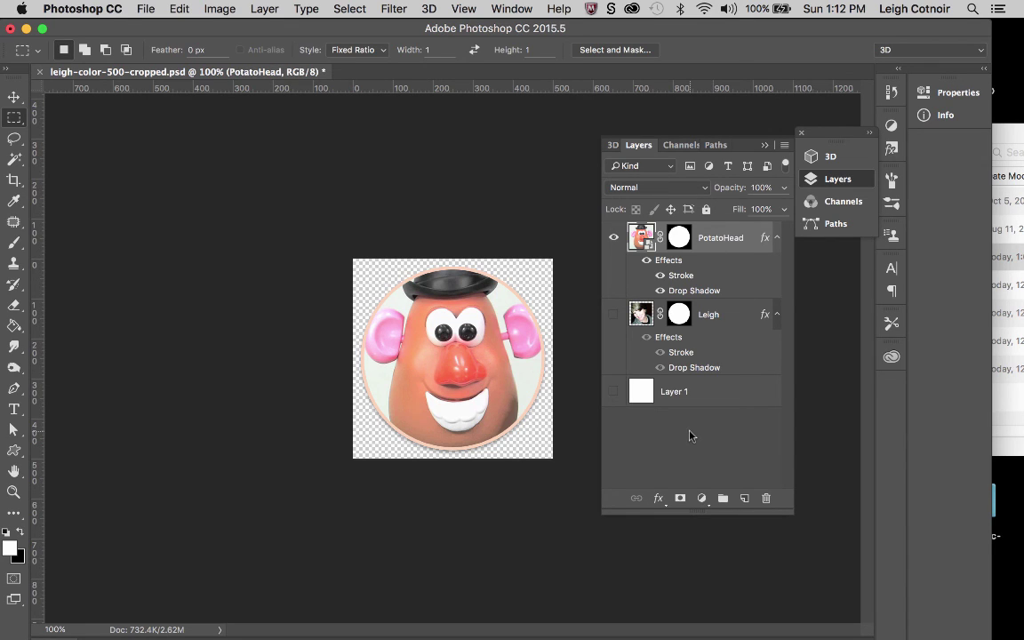
click(613, 315)
click(613, 314)
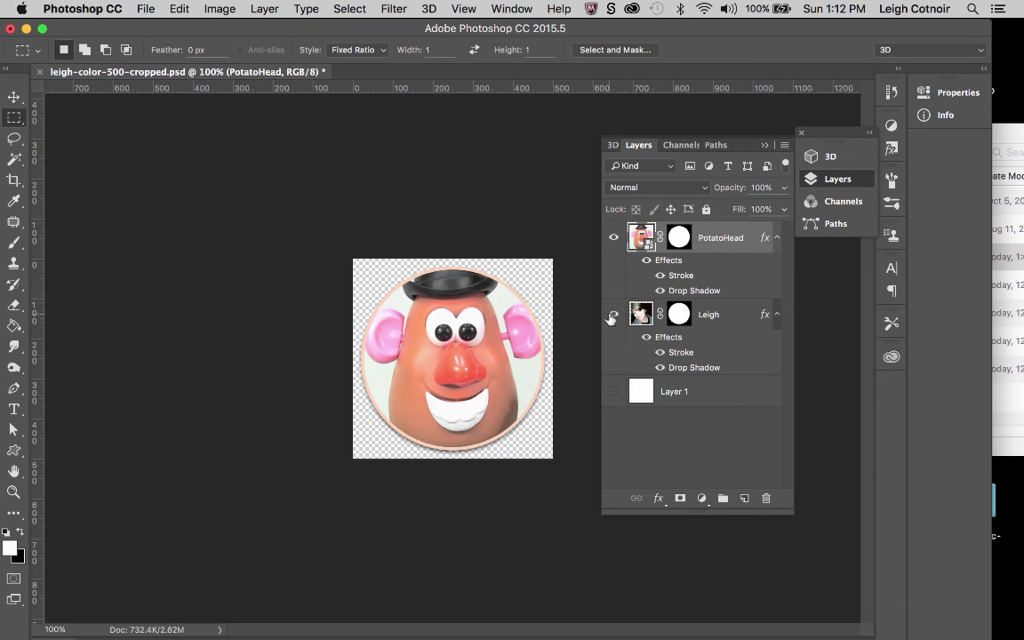
click(613, 316)
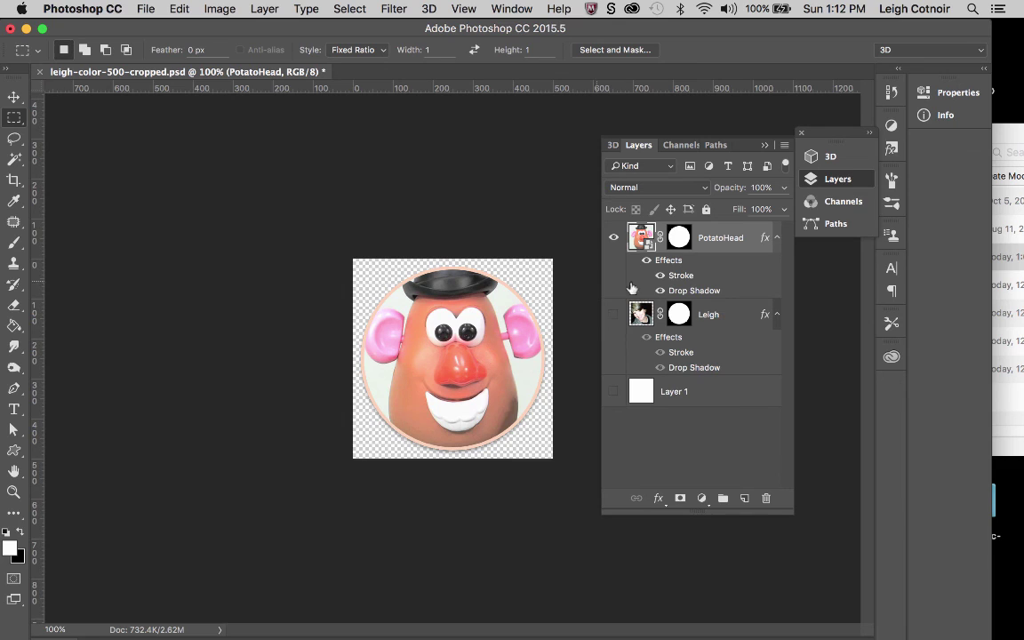
Export the visible PotatoHead image as a transparent PNG named potatohead-masked-stroke-ds.png in the animate-cc-project folder
click(145, 8)
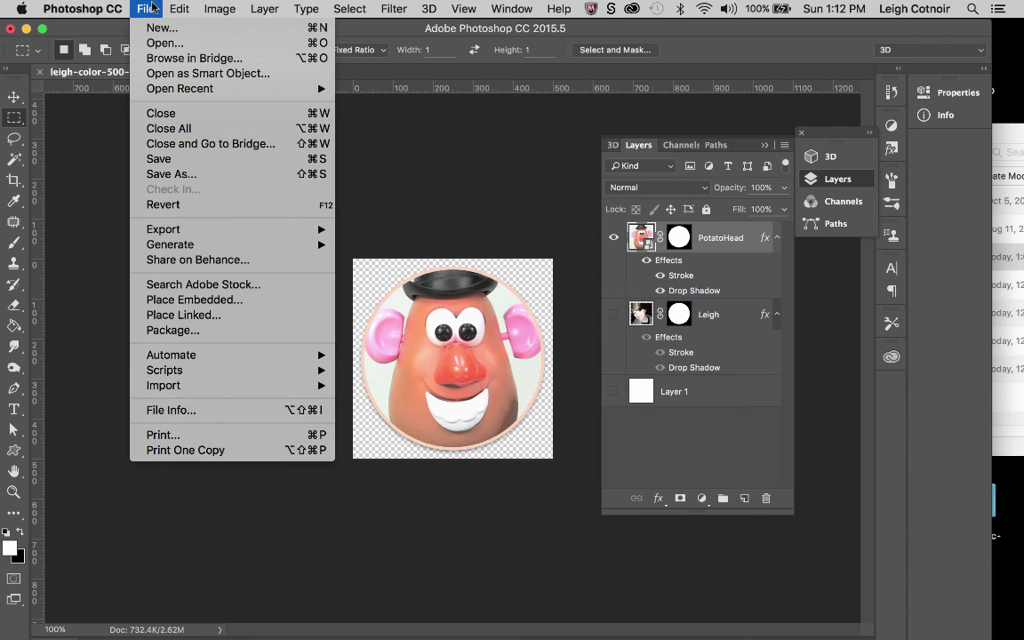
mouse_move(184, 244)
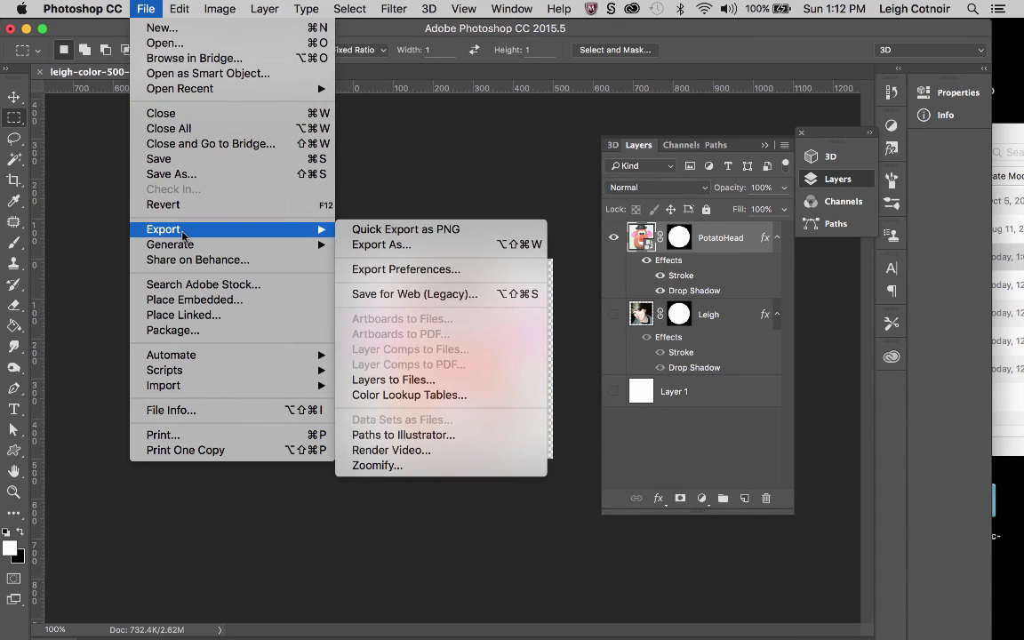
click(377, 245)
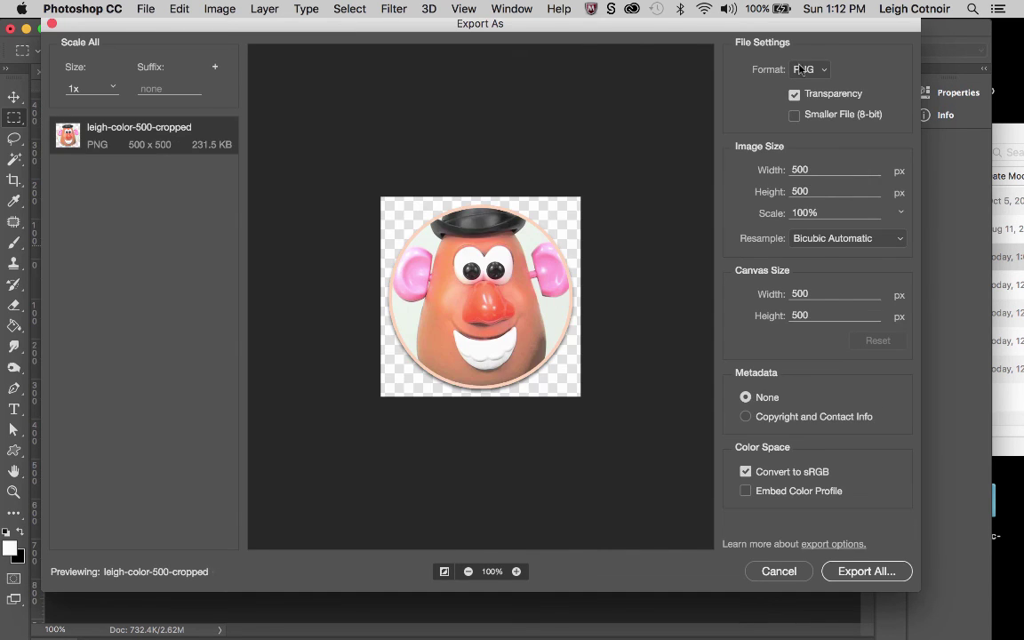
click(803, 69)
click(802, 83)
click(860, 572)
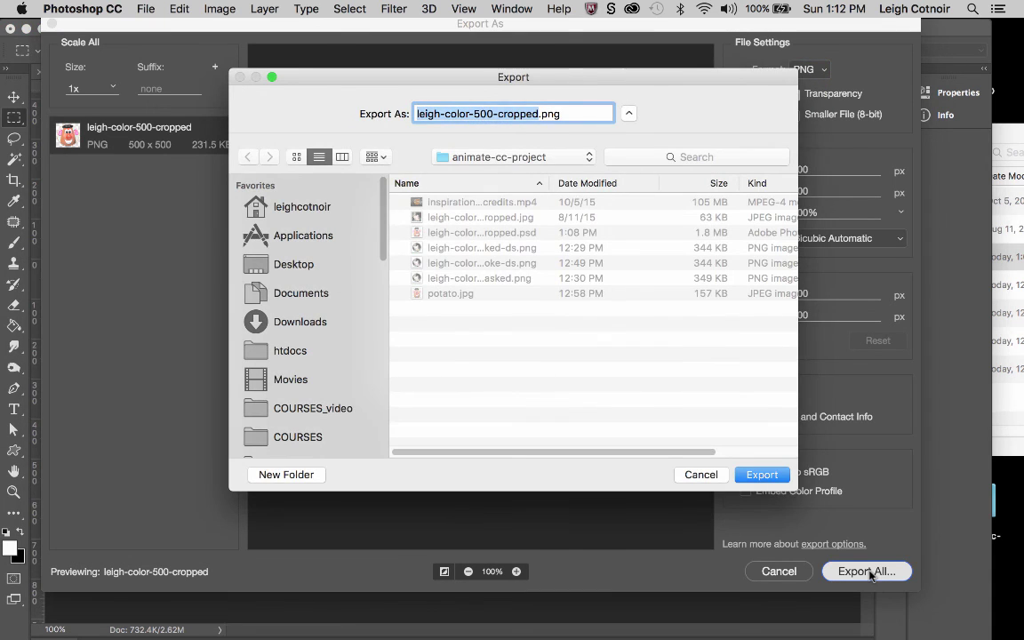
text(potat)
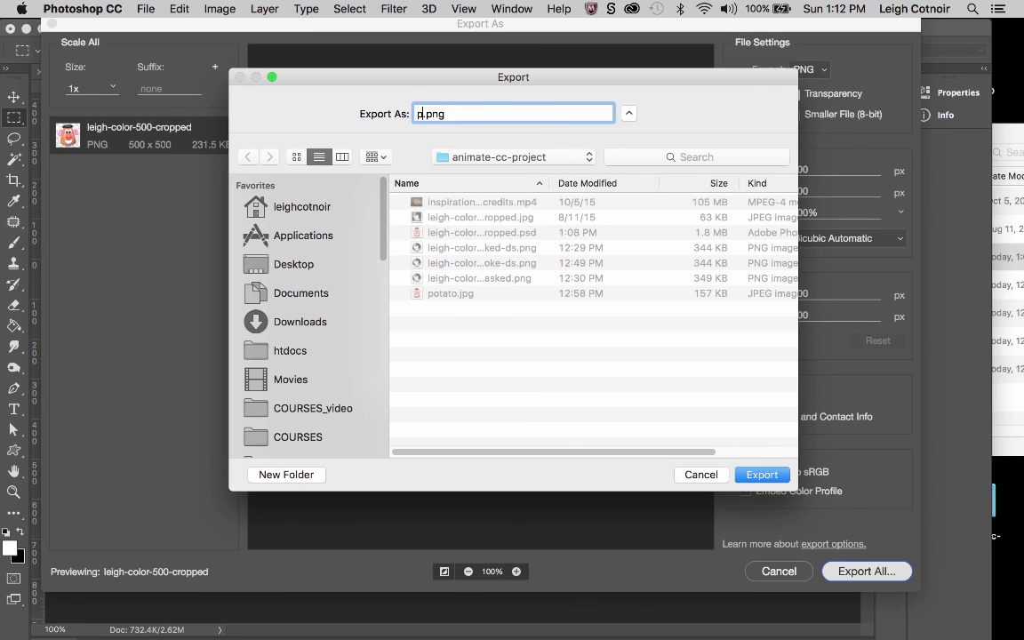
text(ohead)
text(-)
text(masked)
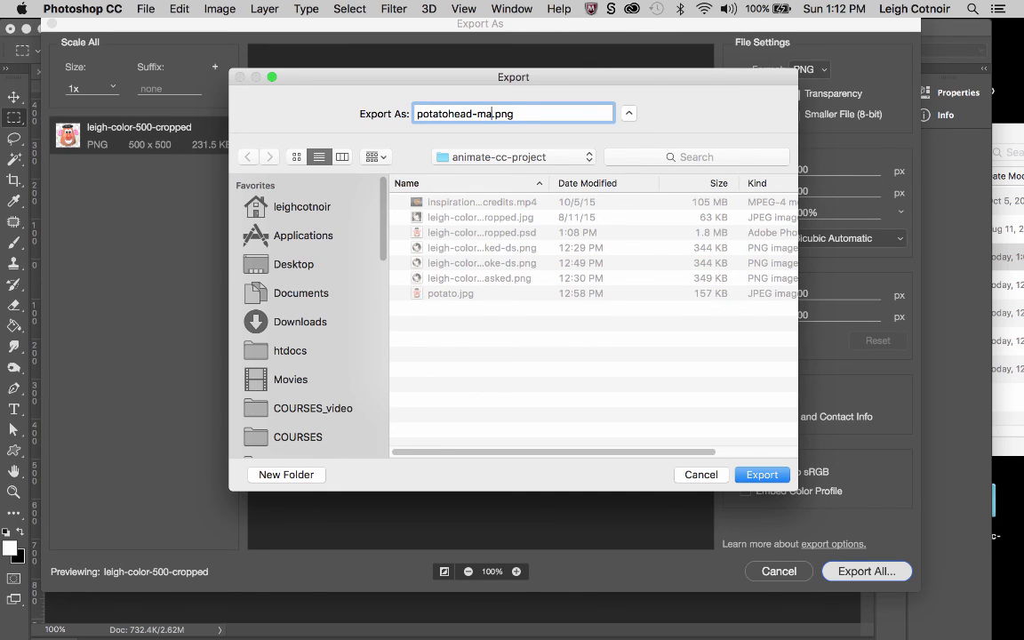
text(-stroke-ds)
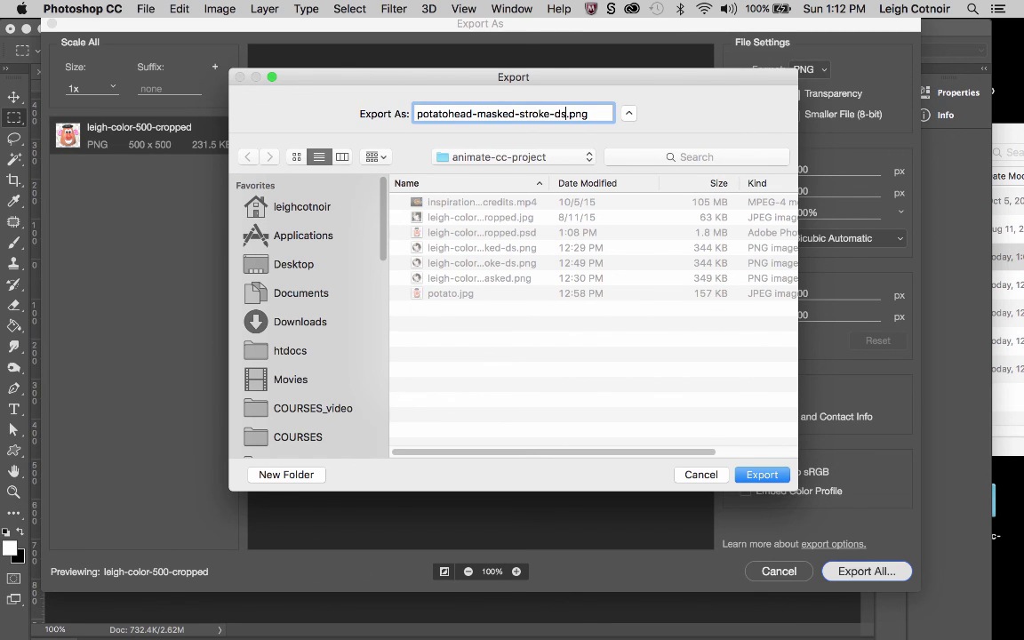
key(Return)
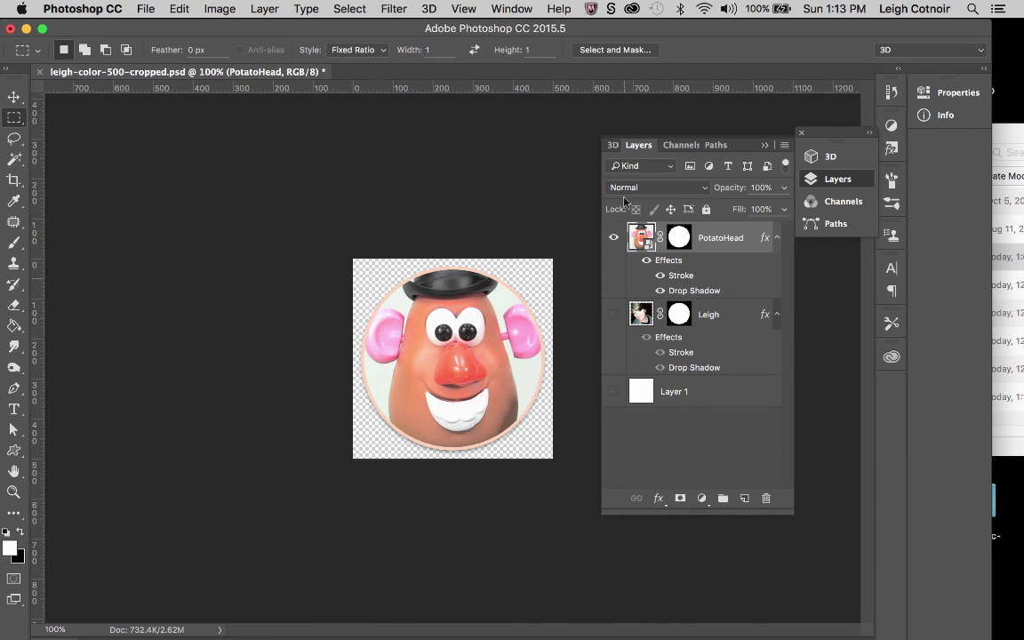
Save the layered PSD with the portrait layer hidden and close the document
click(614, 314)
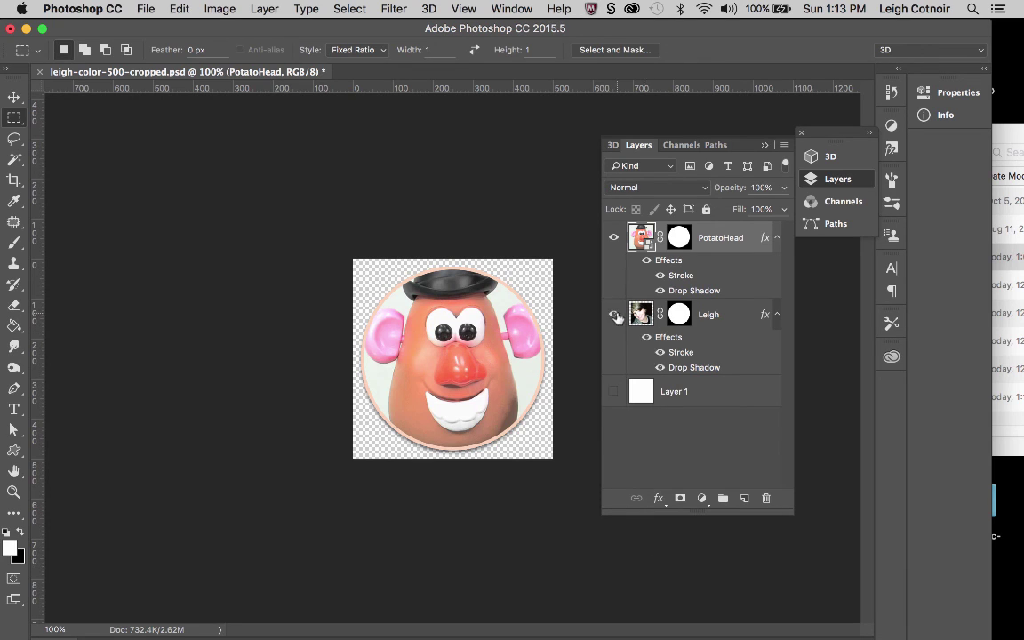
click(615, 316)
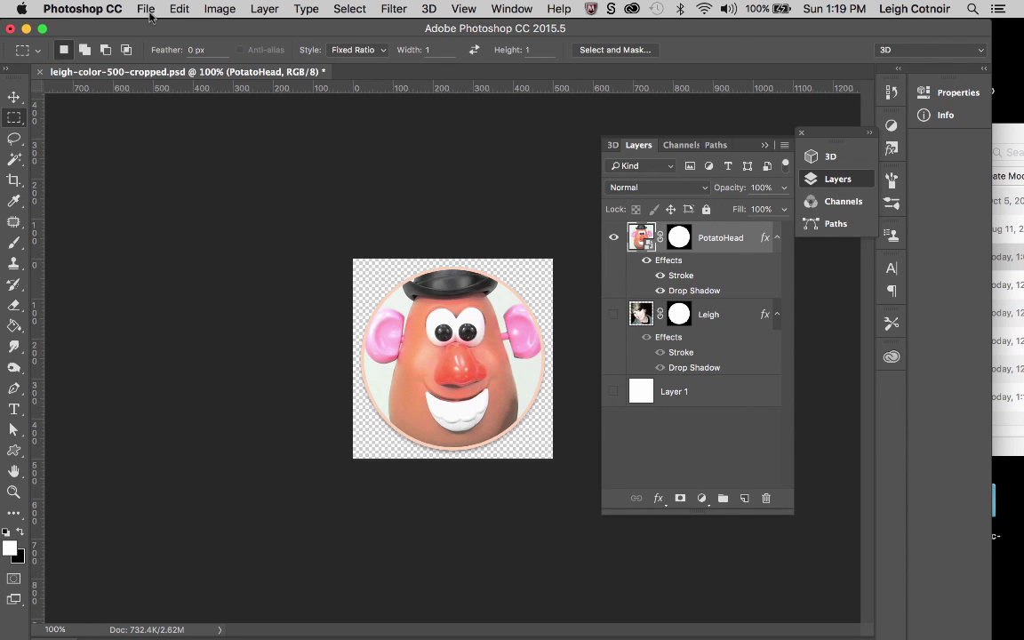
key(super+s)
click(40, 72)
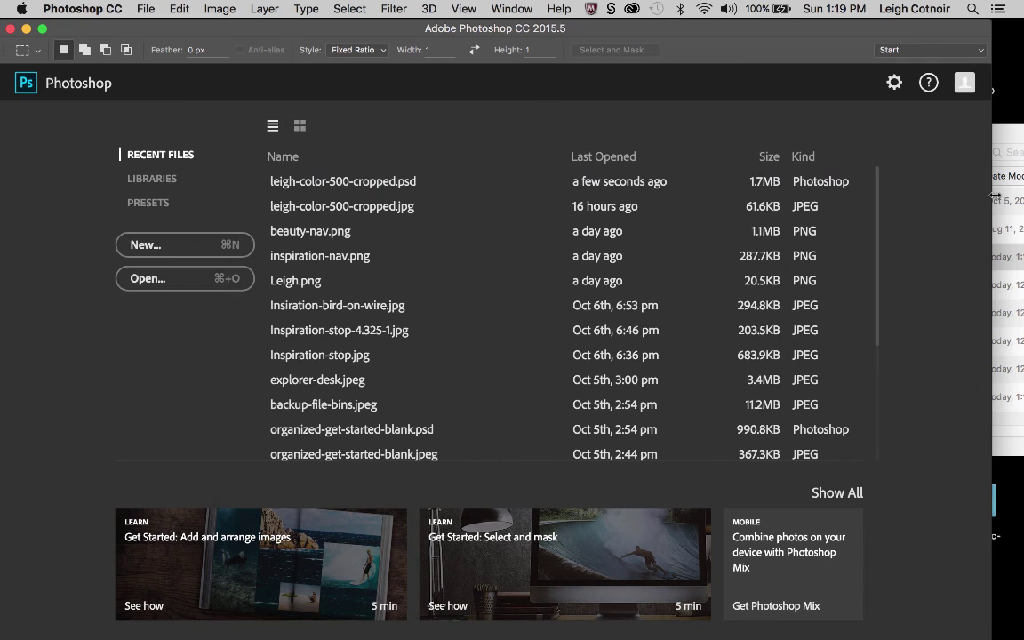
Switch to the Finder window of animate-cc-project and rename the PSD file as composite-headshots.psd
drag(1013, 135, 725, 121)
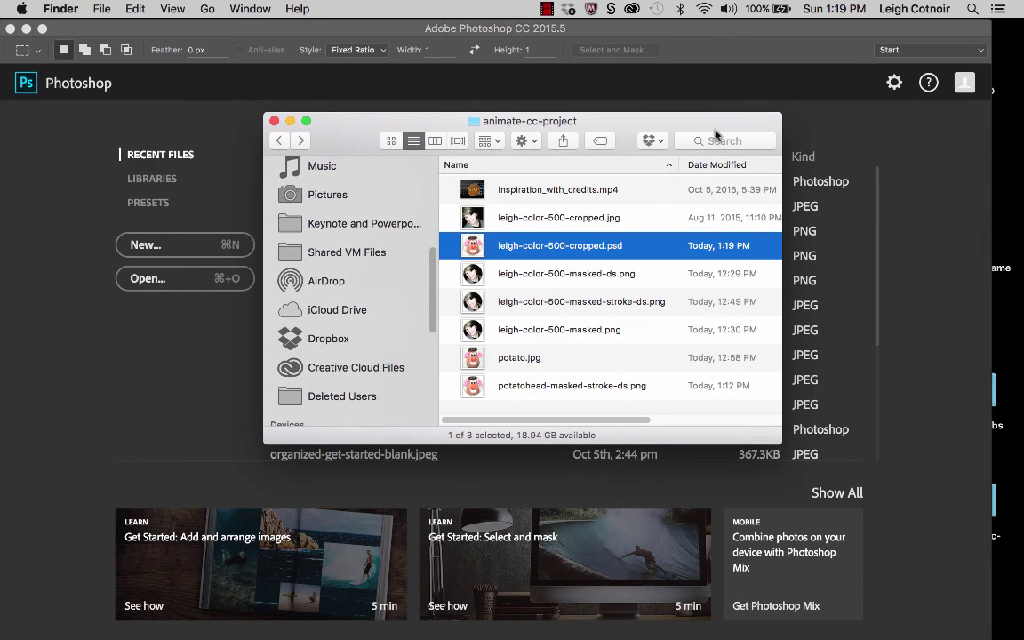
click(504, 250)
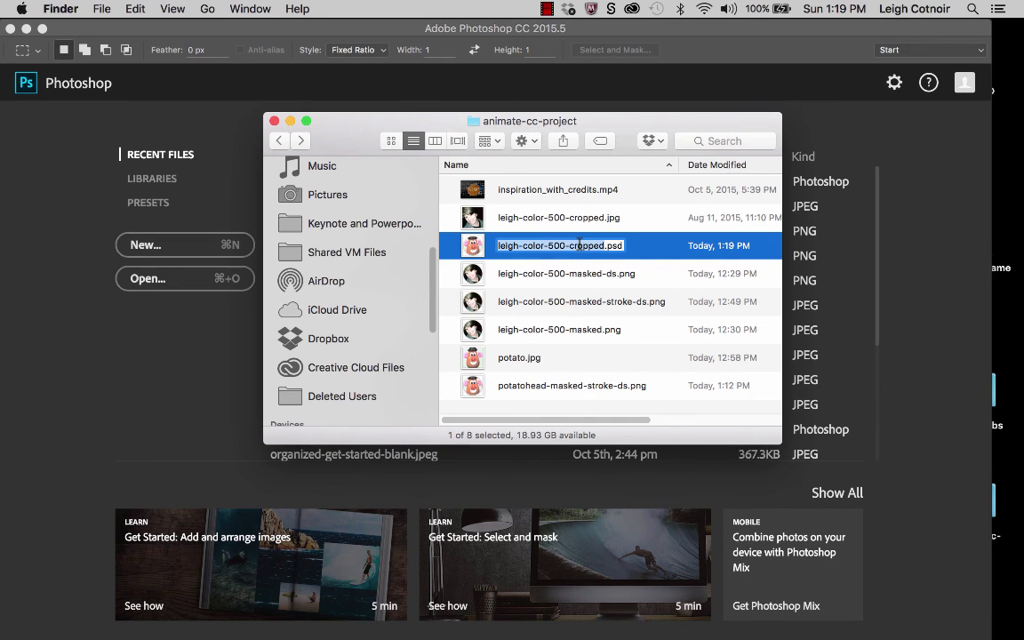
text(composite-)
text(headshot)
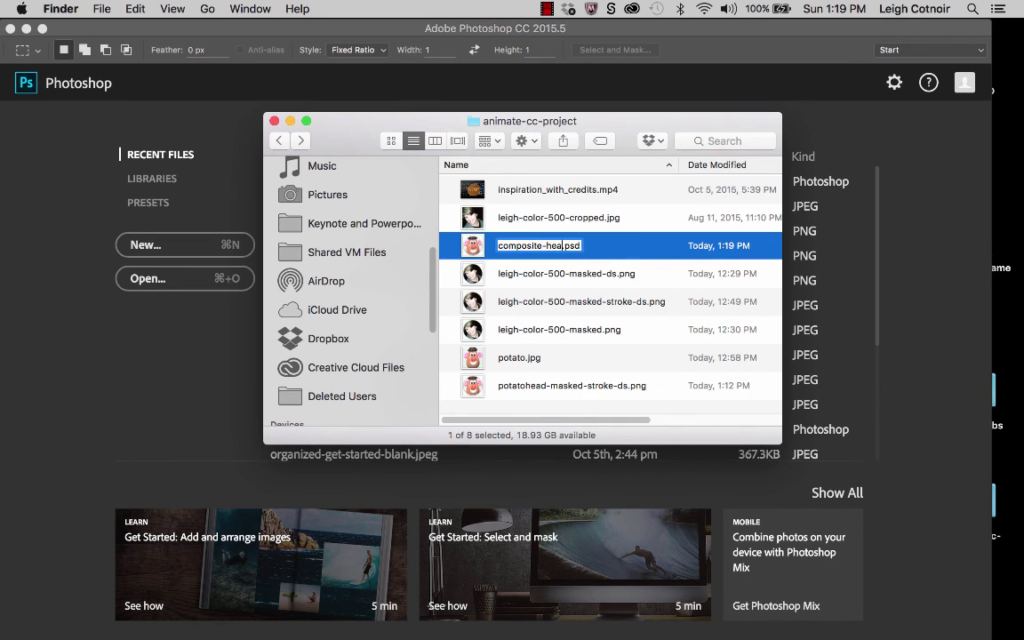
text(s)
key(Return)
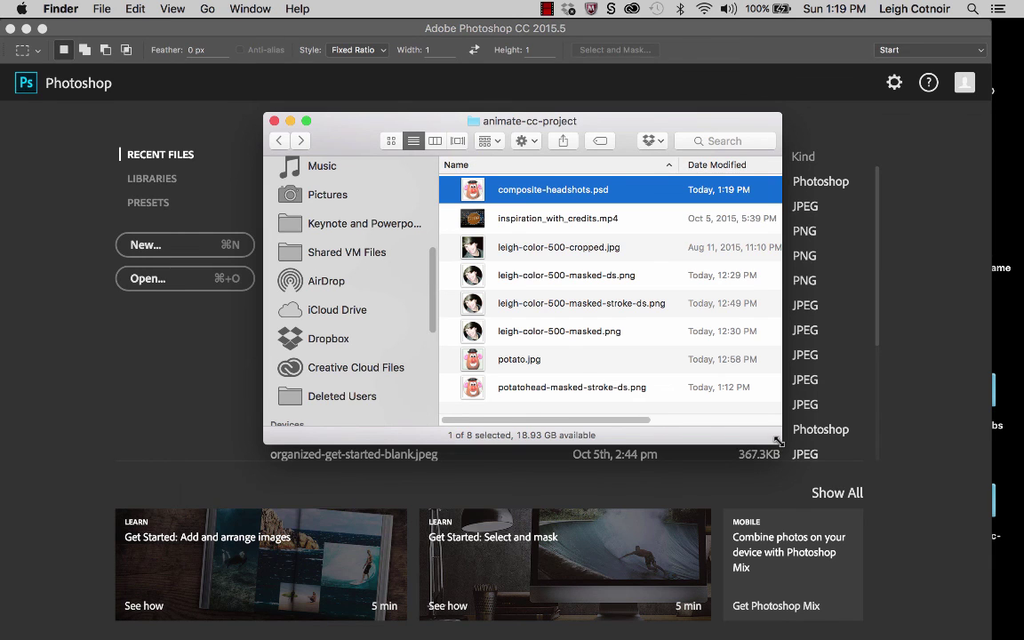
Enlarge the Finder window's file area and create a new folder named image-assets inside animate-cc-project
drag(778, 442, 731, 539)
drag(406, 124, 377, 84)
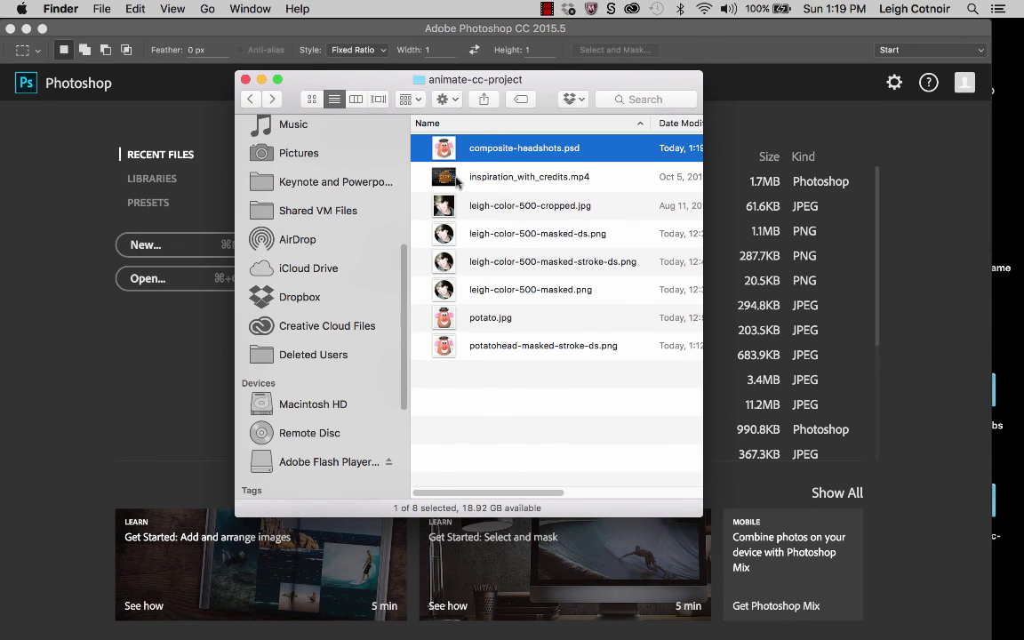
click(500, 182)
click(481, 404)
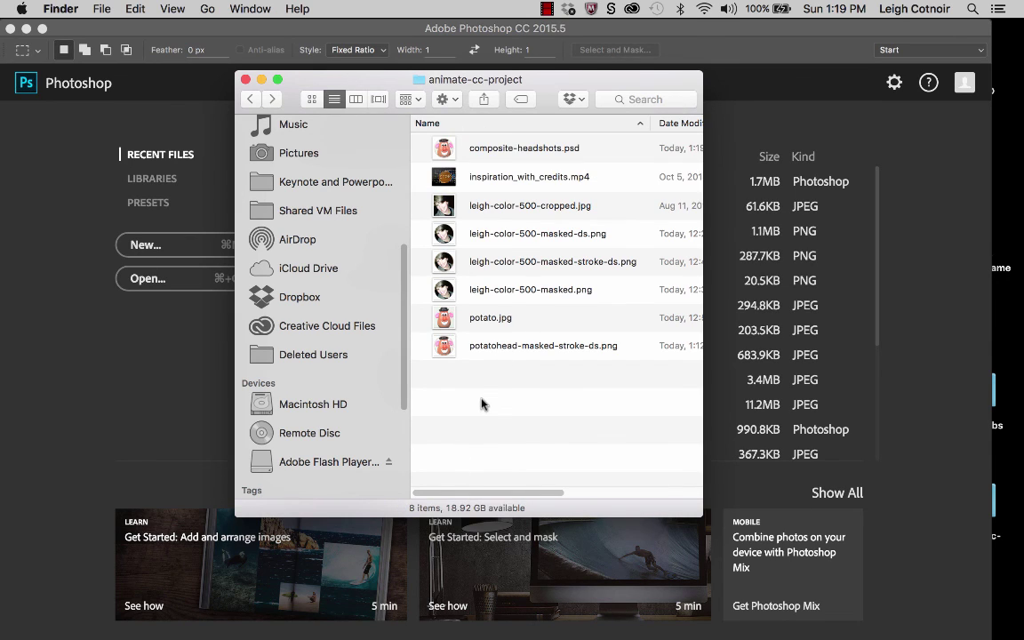
right_click(481, 404)
click(507, 406)
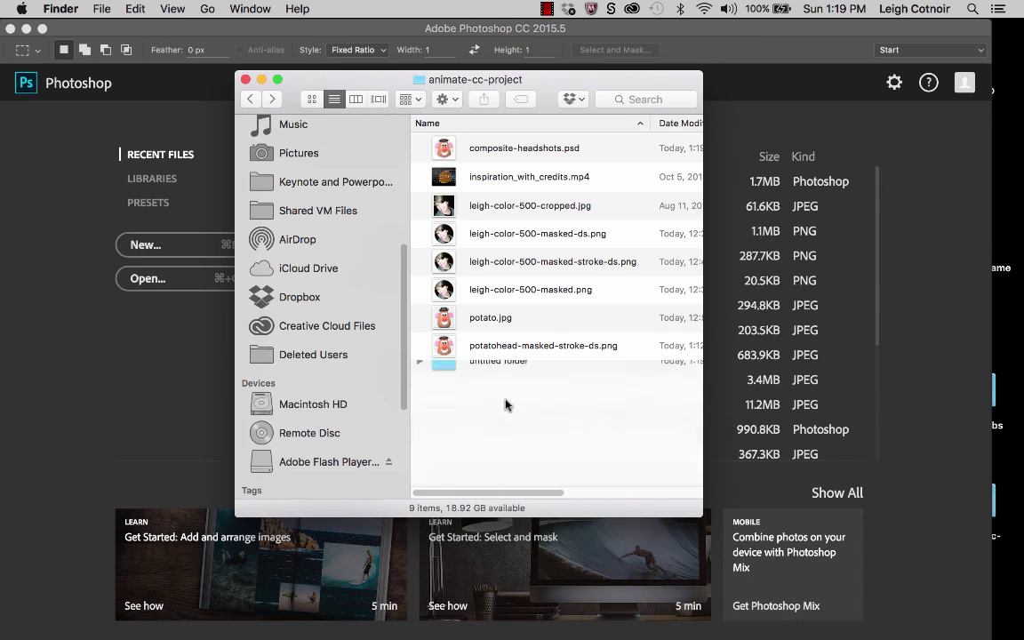
text(ima)
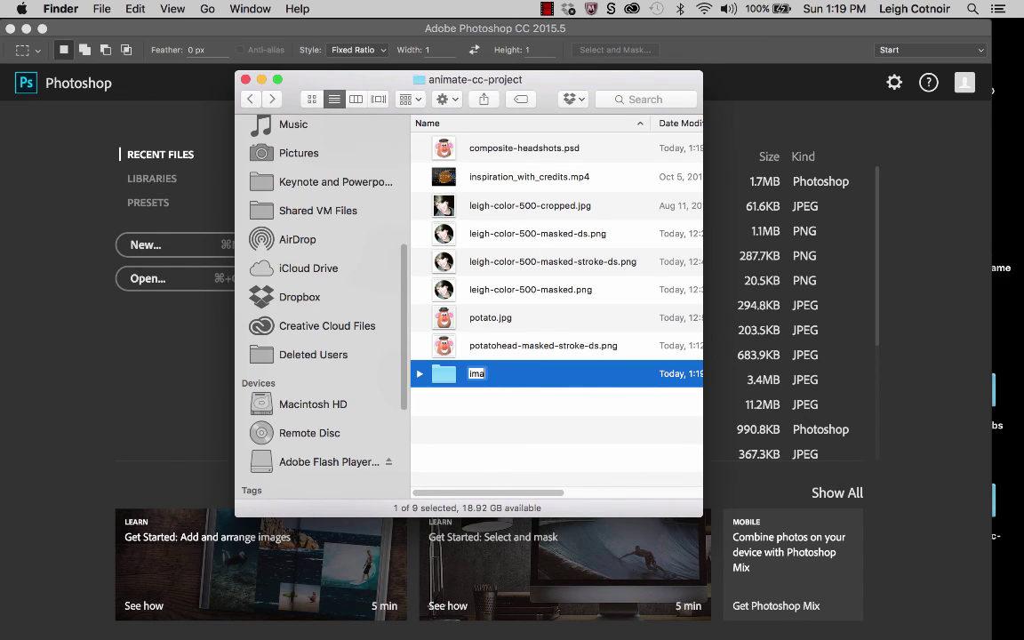
text(ges)
text(assets)
key(Return)
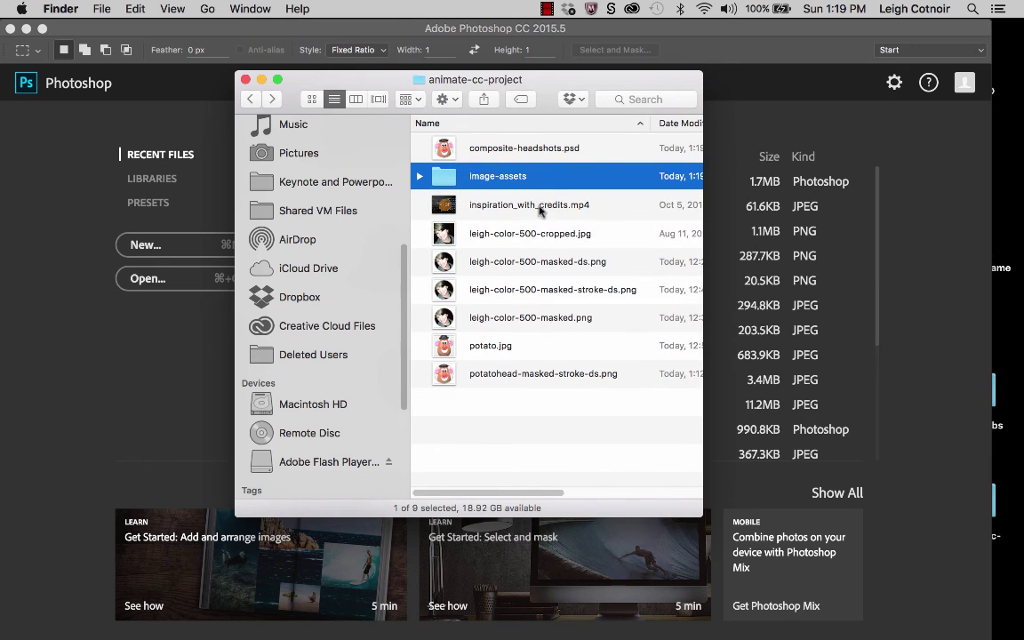
Move composite-headshots.psd and all the portrait and potato JPG and PNG files into the image-assets folder, and check the folder's contents
drag(441, 145, 469, 169)
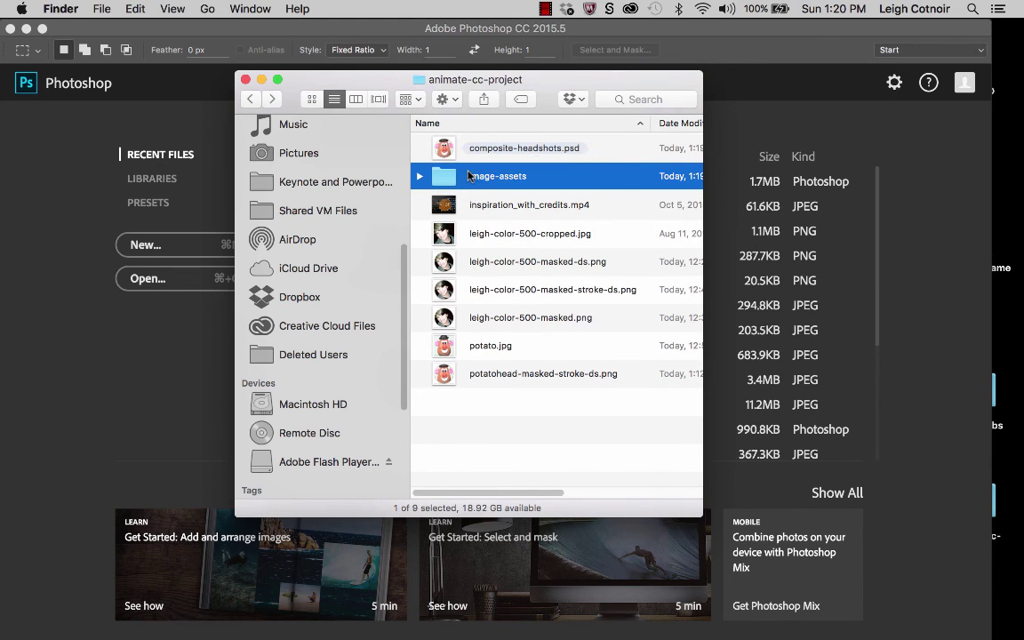
click(467, 235)
shift+click(471, 378)
drag(471, 381, 446, 179)
drag(419, 142, 440, 177)
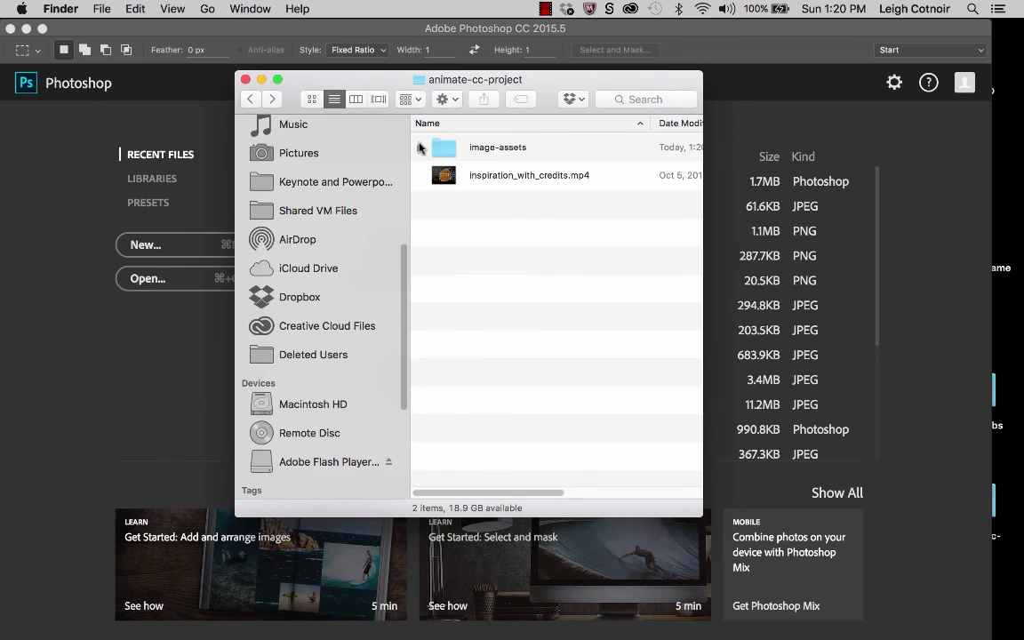
click(420, 147)
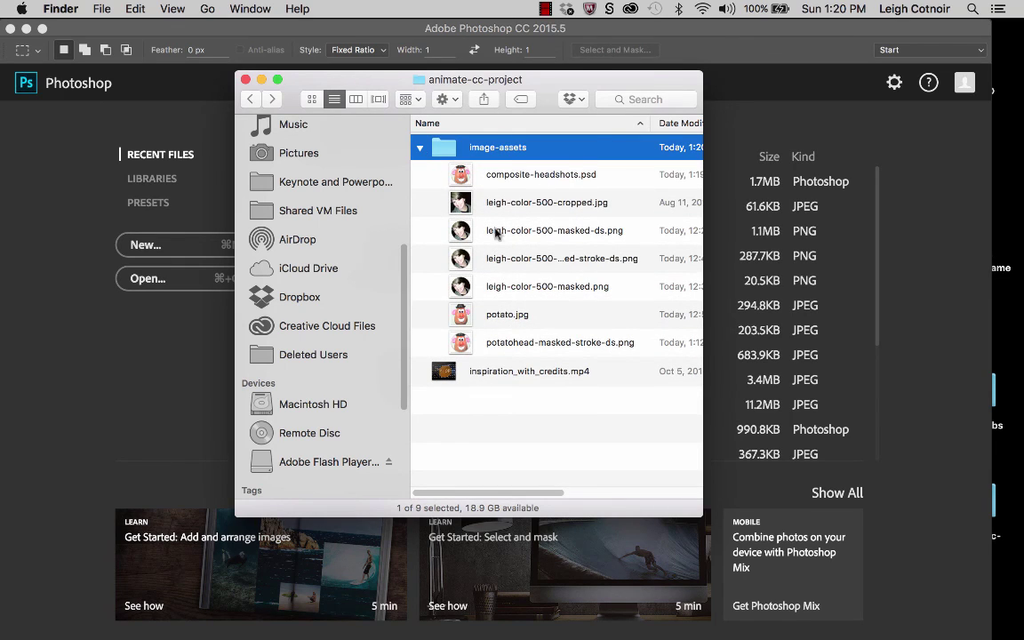
click(419, 146)
click(432, 167)
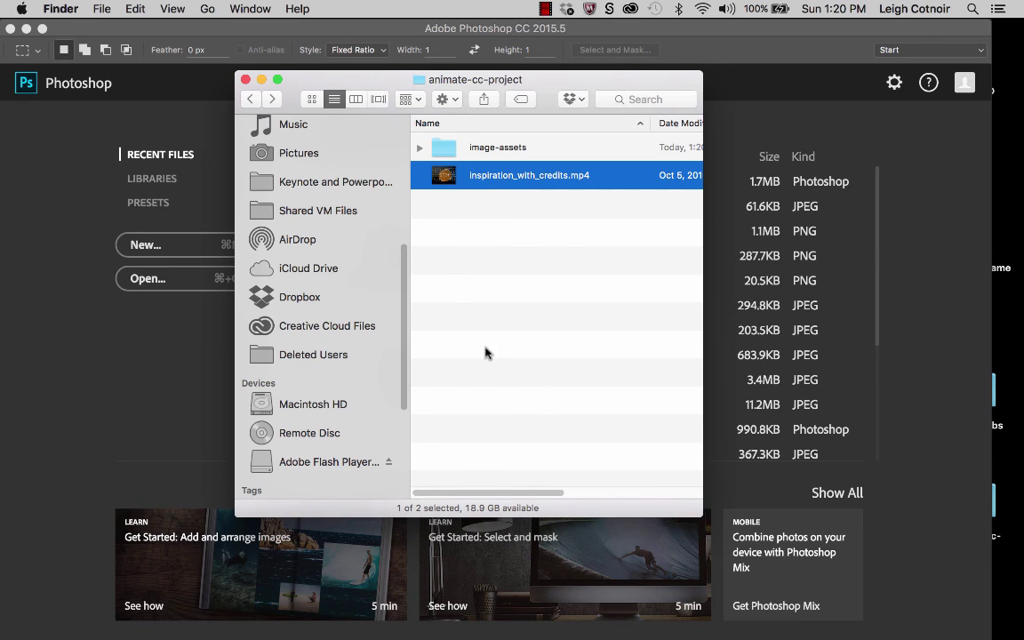
click(421, 148)
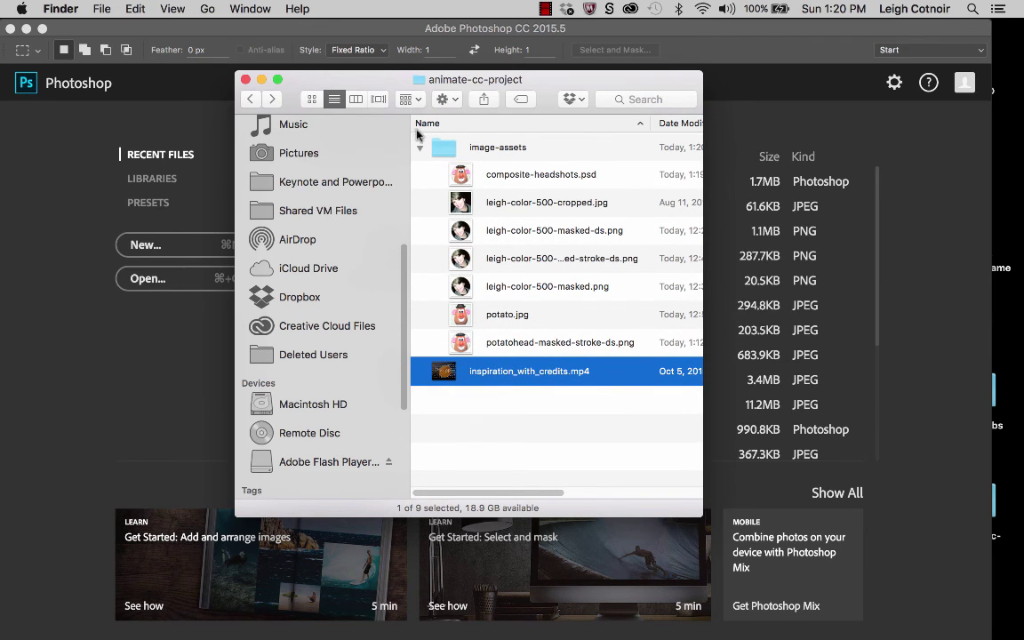
click(421, 146)
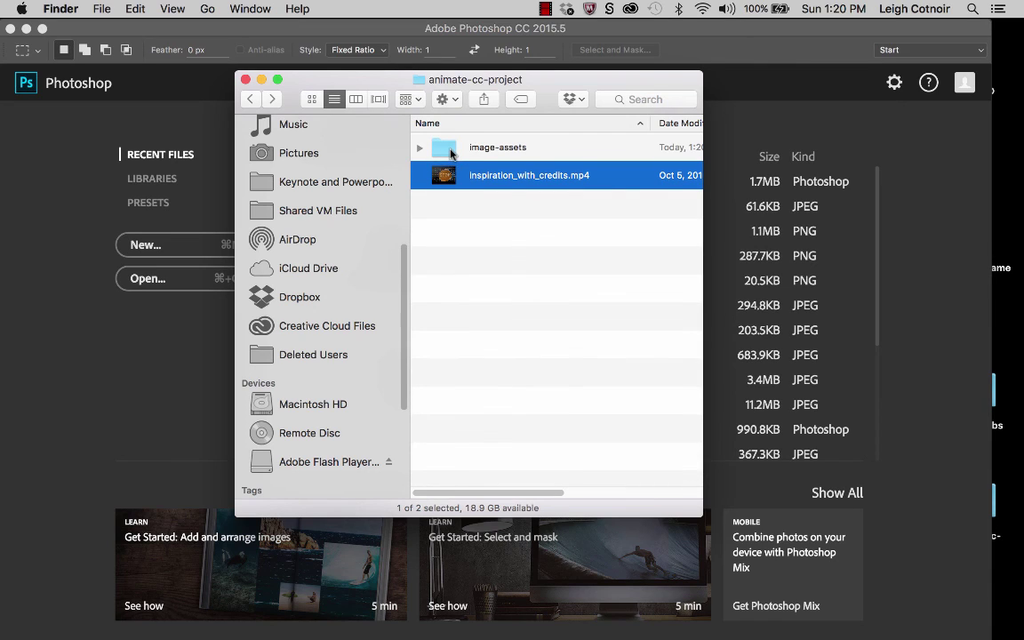